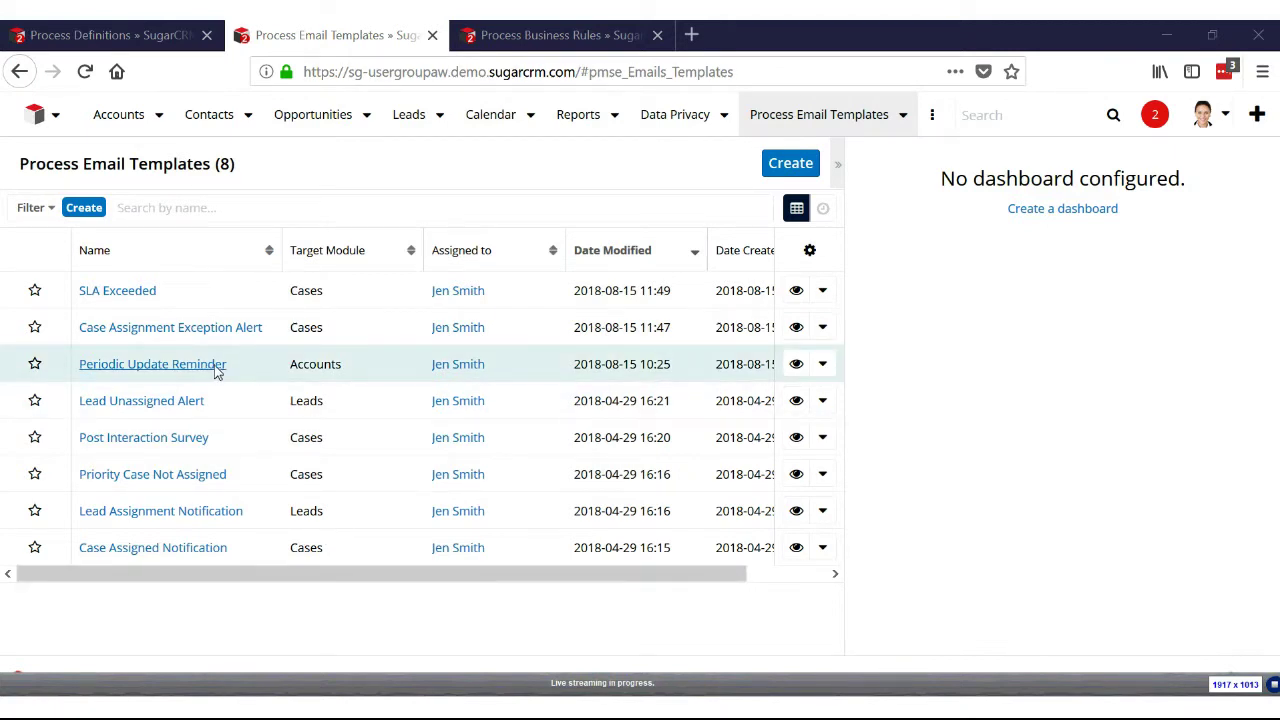
- Open the Periodic Update Reminder email template for editing and examine the account name placeholders in its subject and body
left_click(822, 364)
left_click(798, 399)
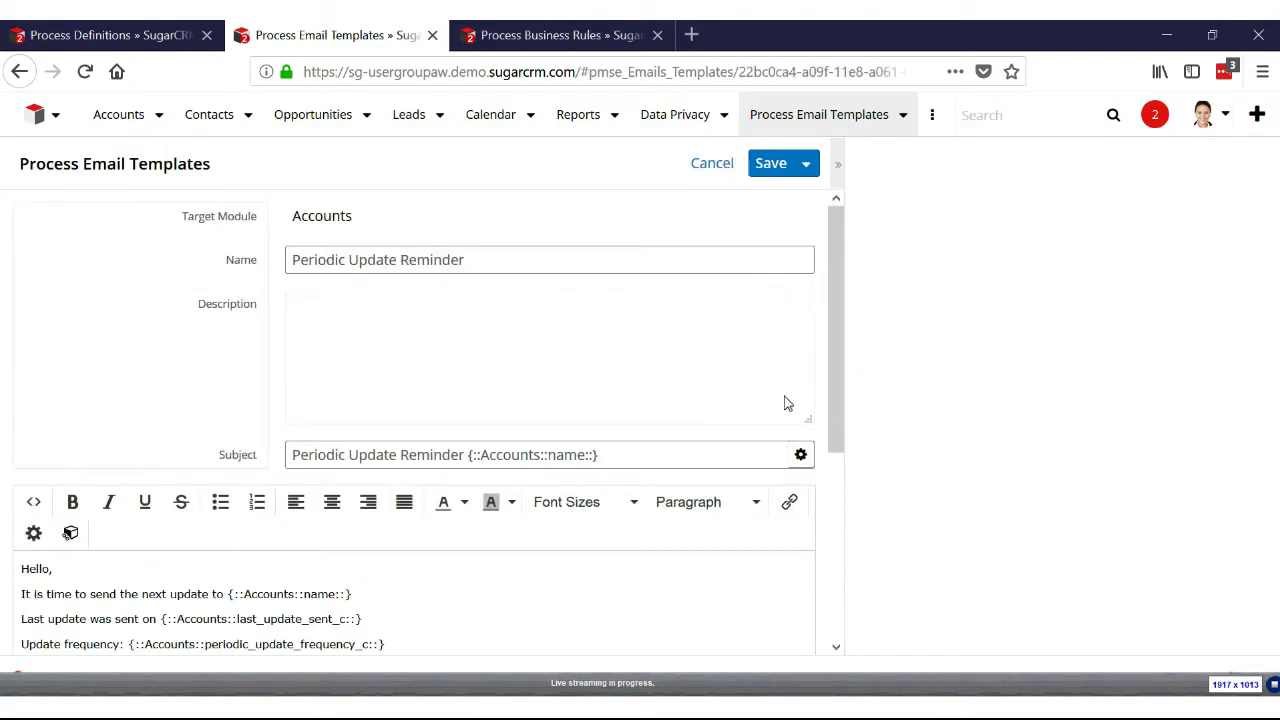
scroll(717, 417, "down", 3)
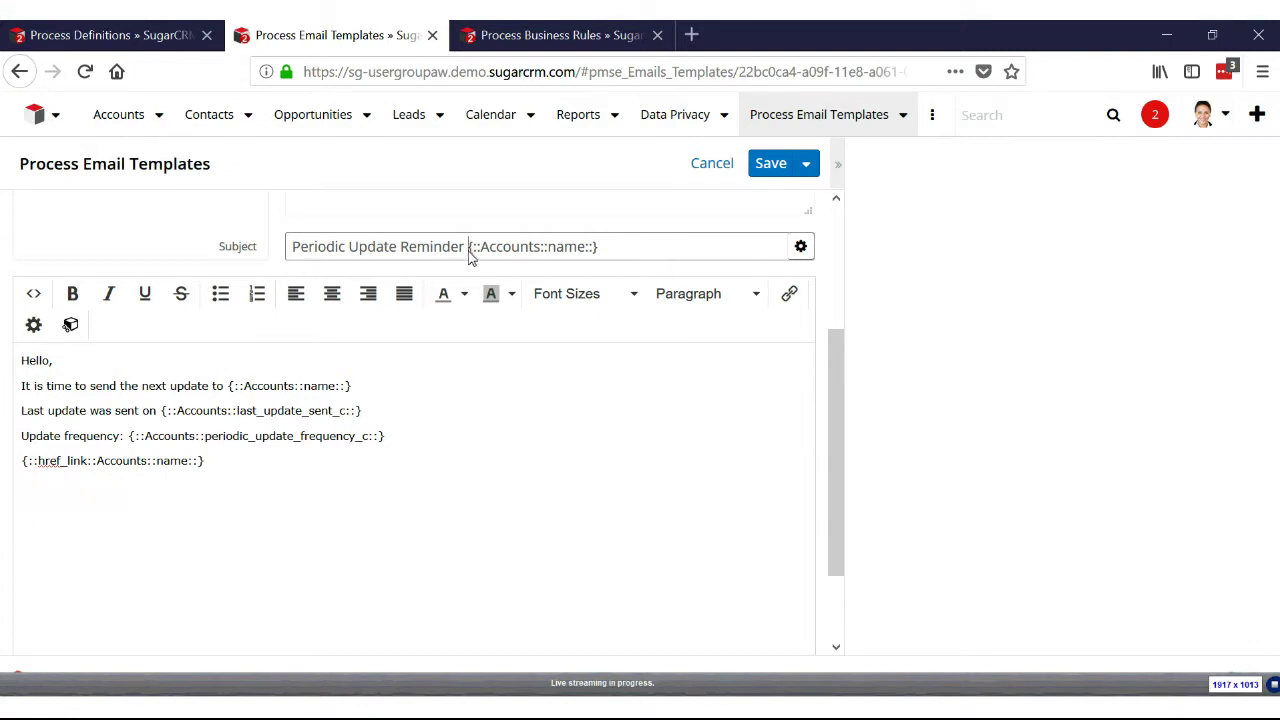
left_click_drag(468, 248, 585, 256)
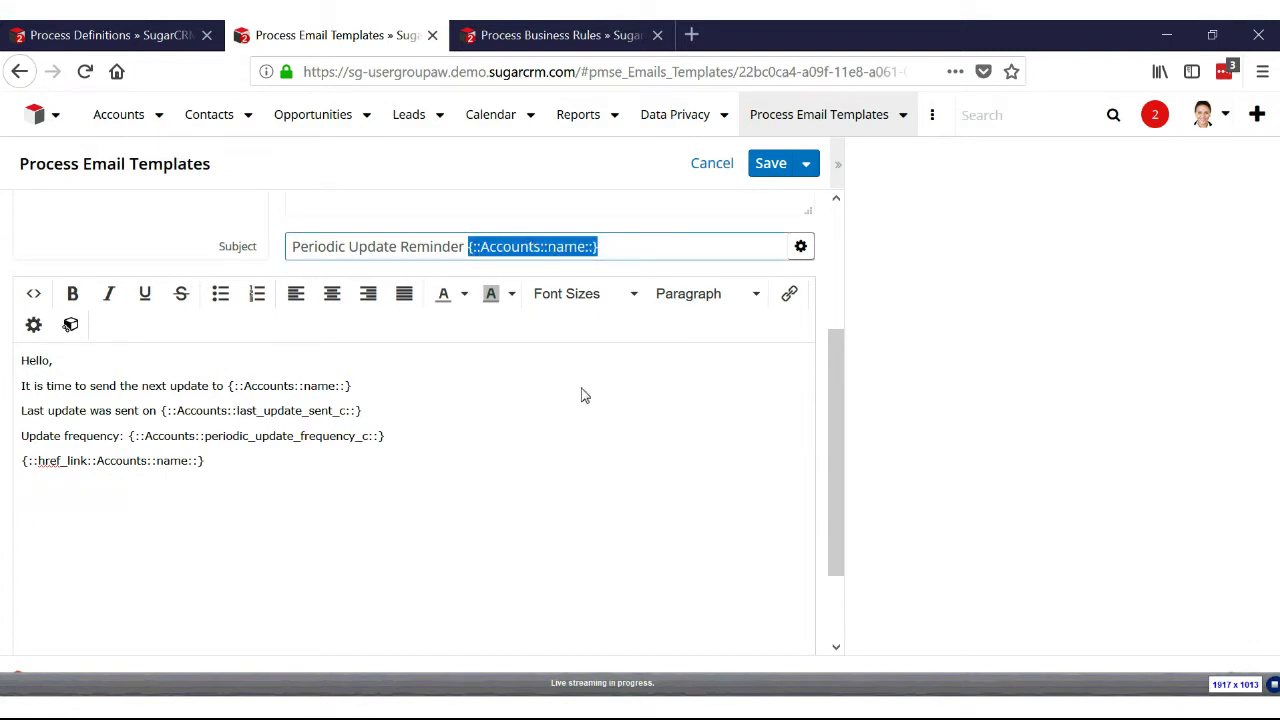
left_click_drag(352, 387, 233, 395)
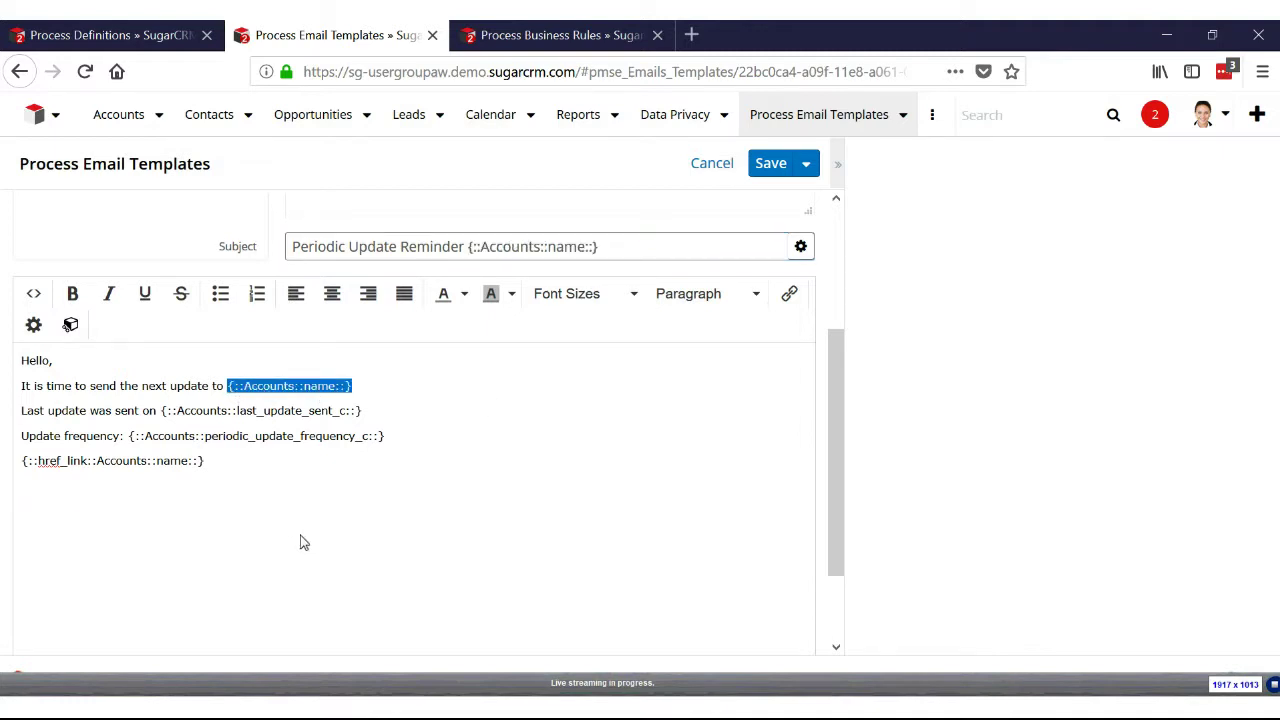
- View the fields available for the template's subject without inserting any, and examine the record link placeholder in the body
left_click(800, 247)
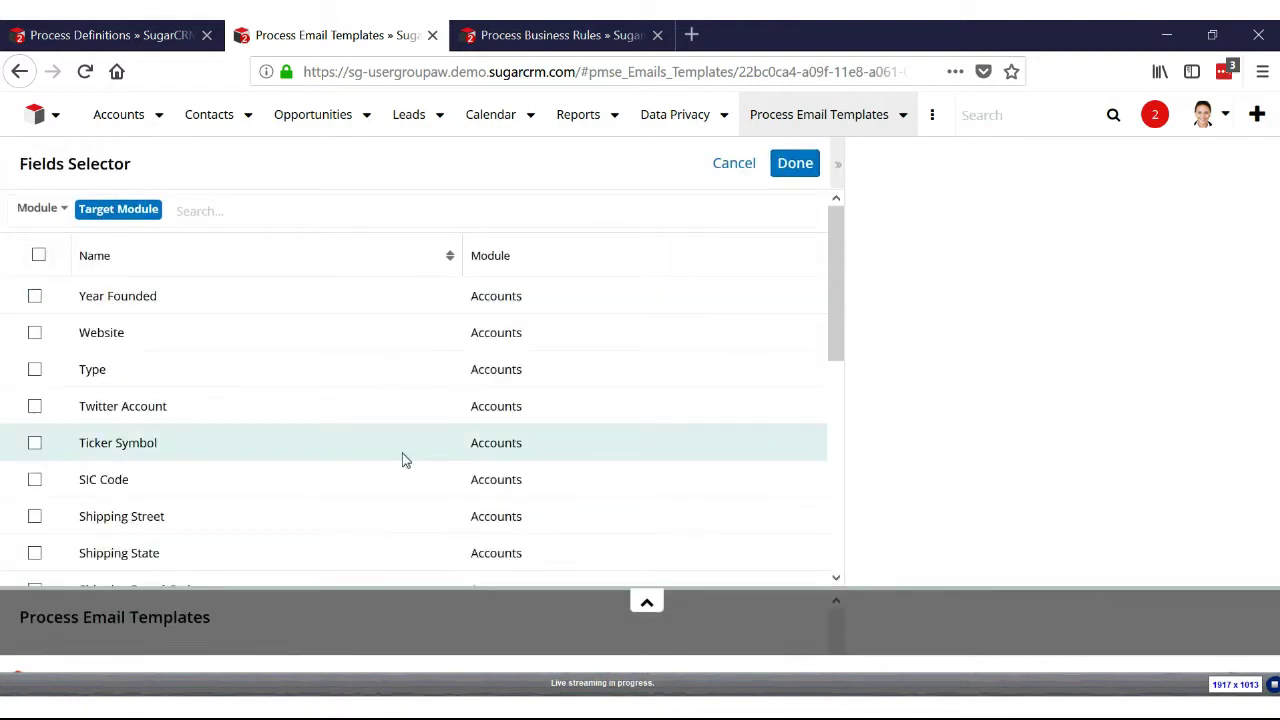
left_click(734, 165)
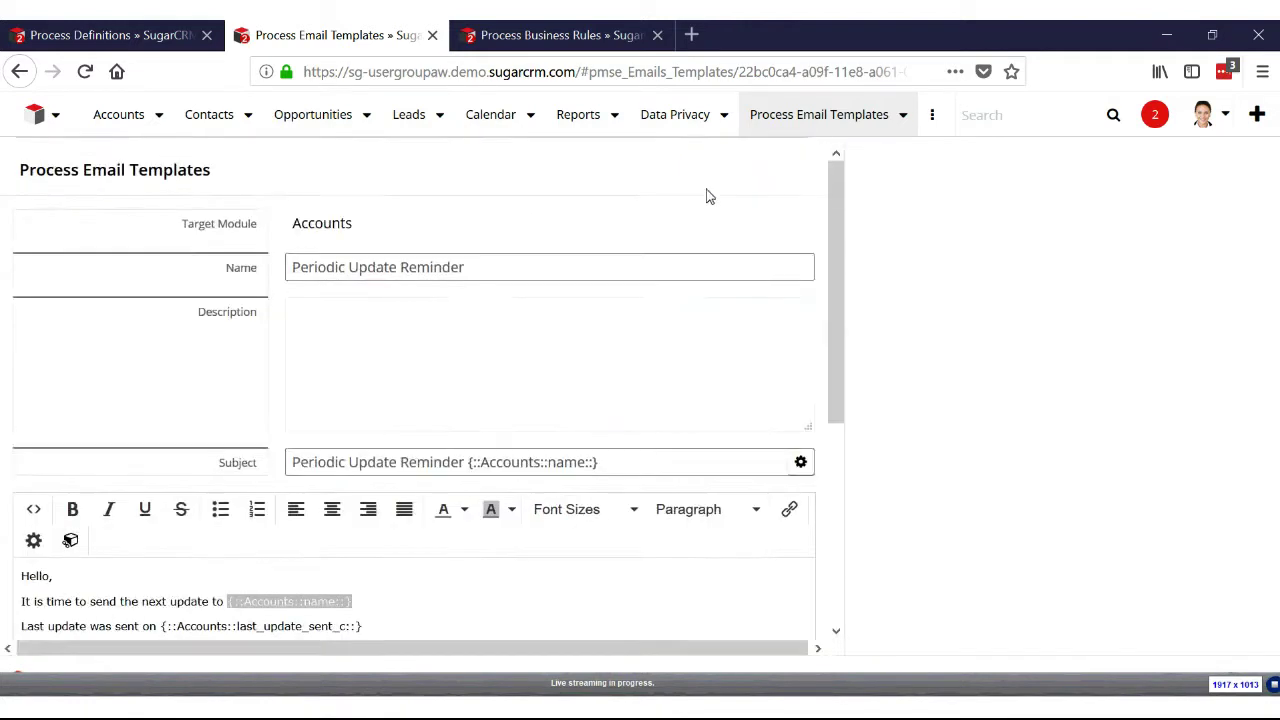
scroll(427, 571, "down", 1)
scroll(427, 571, "down", 3)
left_click_drag(242, 476, 70, 465)
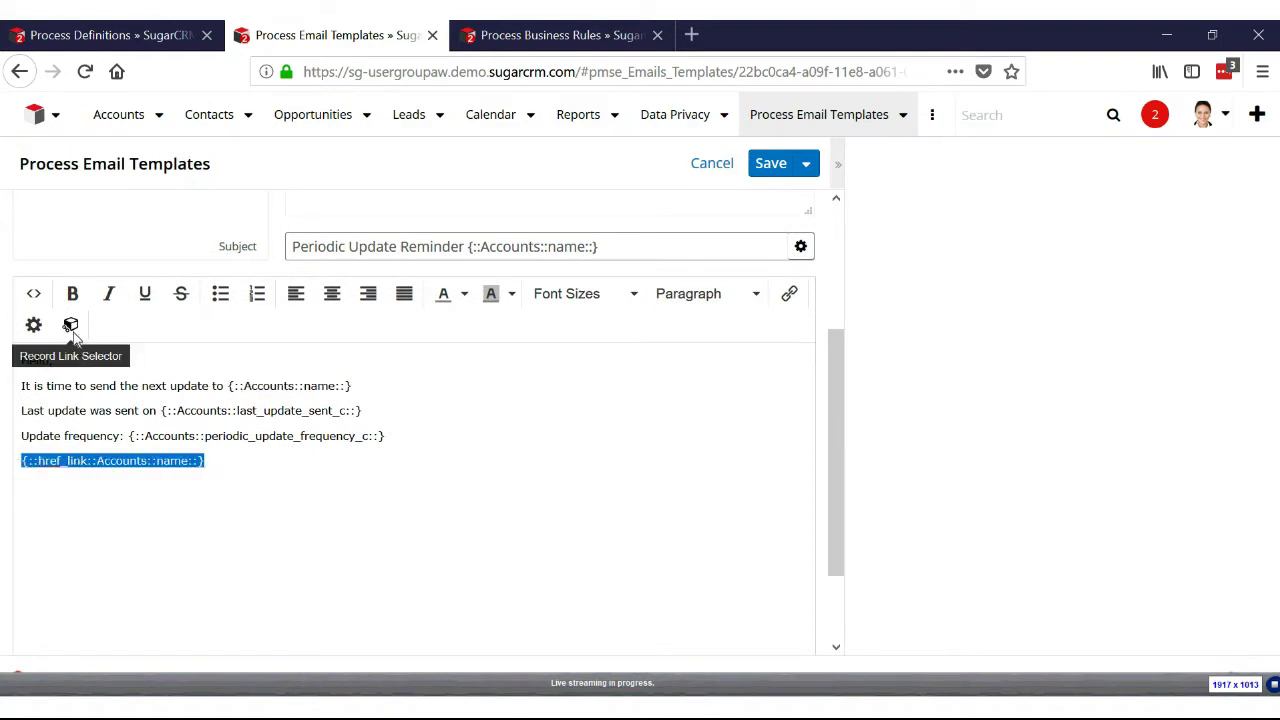
left_click(225, 461)
scroll(244, 475, "up", 4)
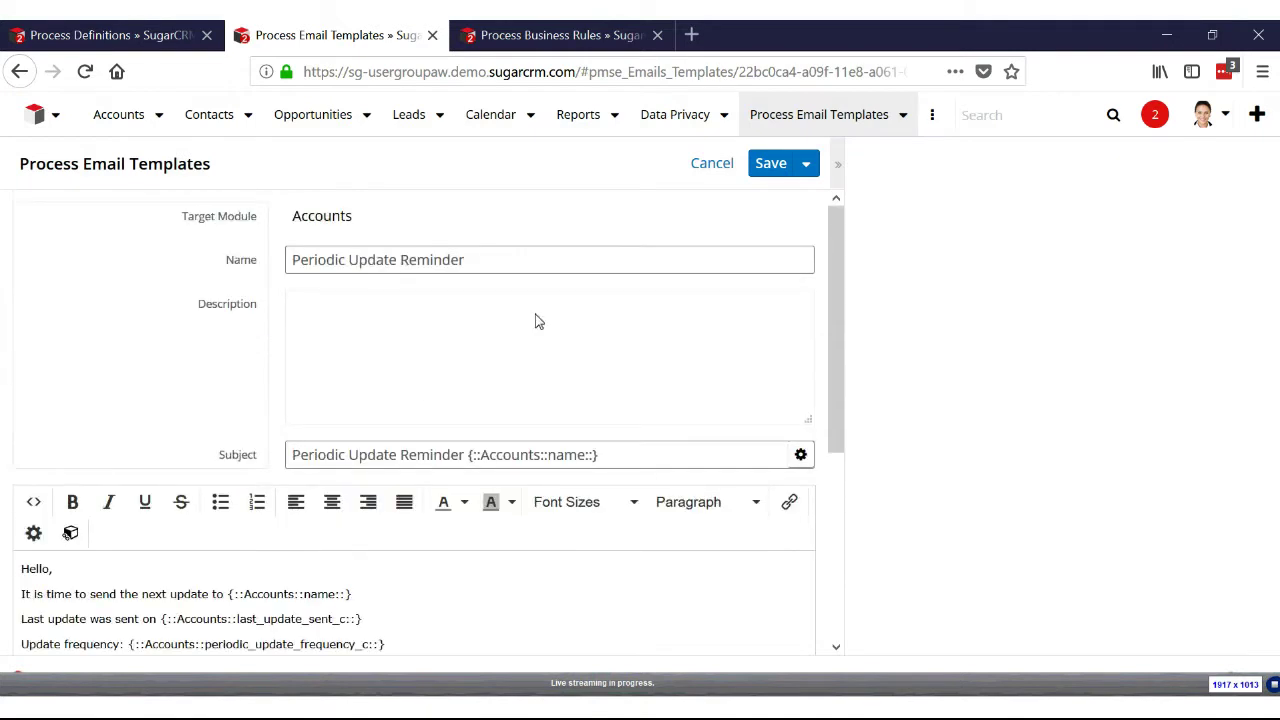
- Create a process definition named Periodic Update Reminders with target module Accounts, and save it to open its design canvas
left_click(150, 36)
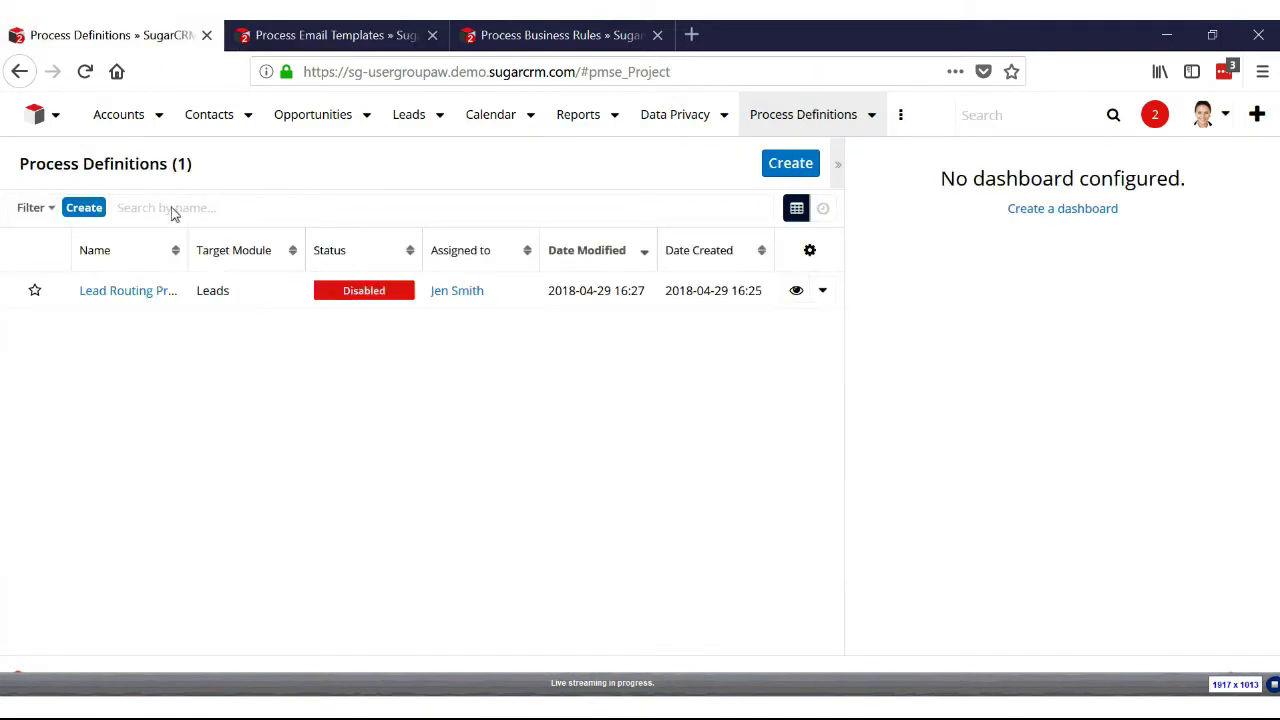
left_click(798, 166)
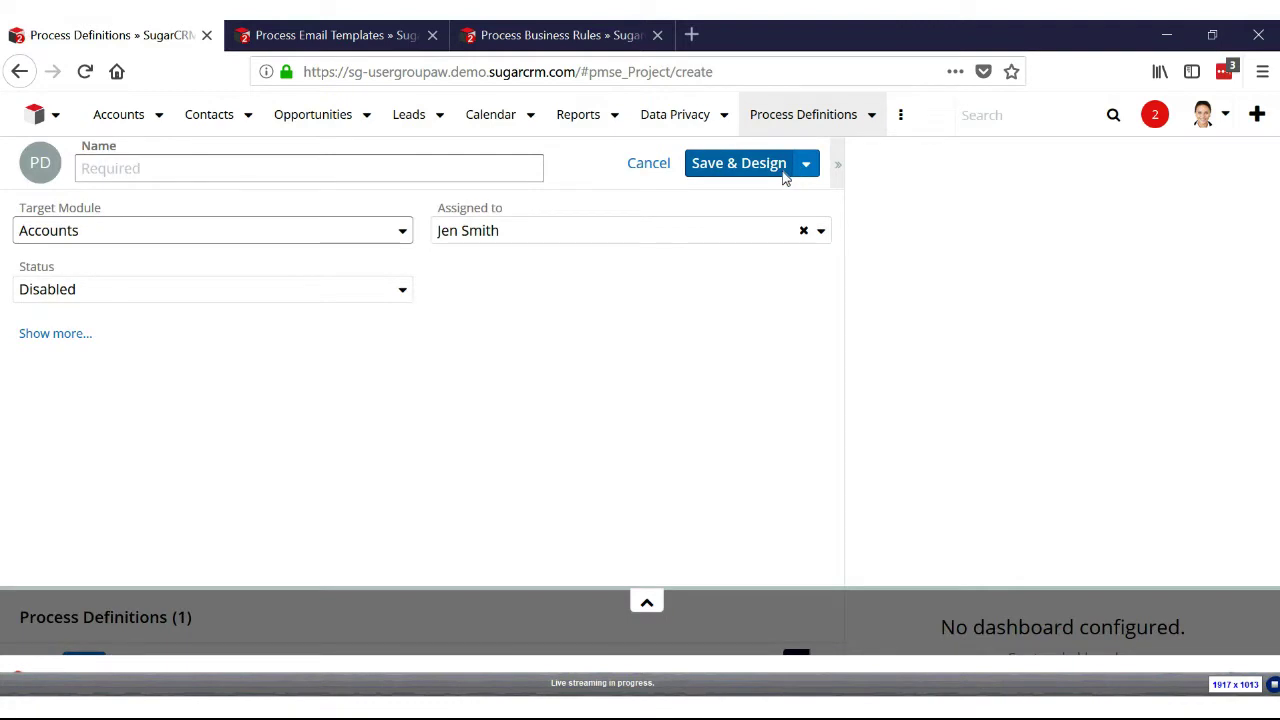
left_click(465, 174)
type("Periodic Update Reminders")
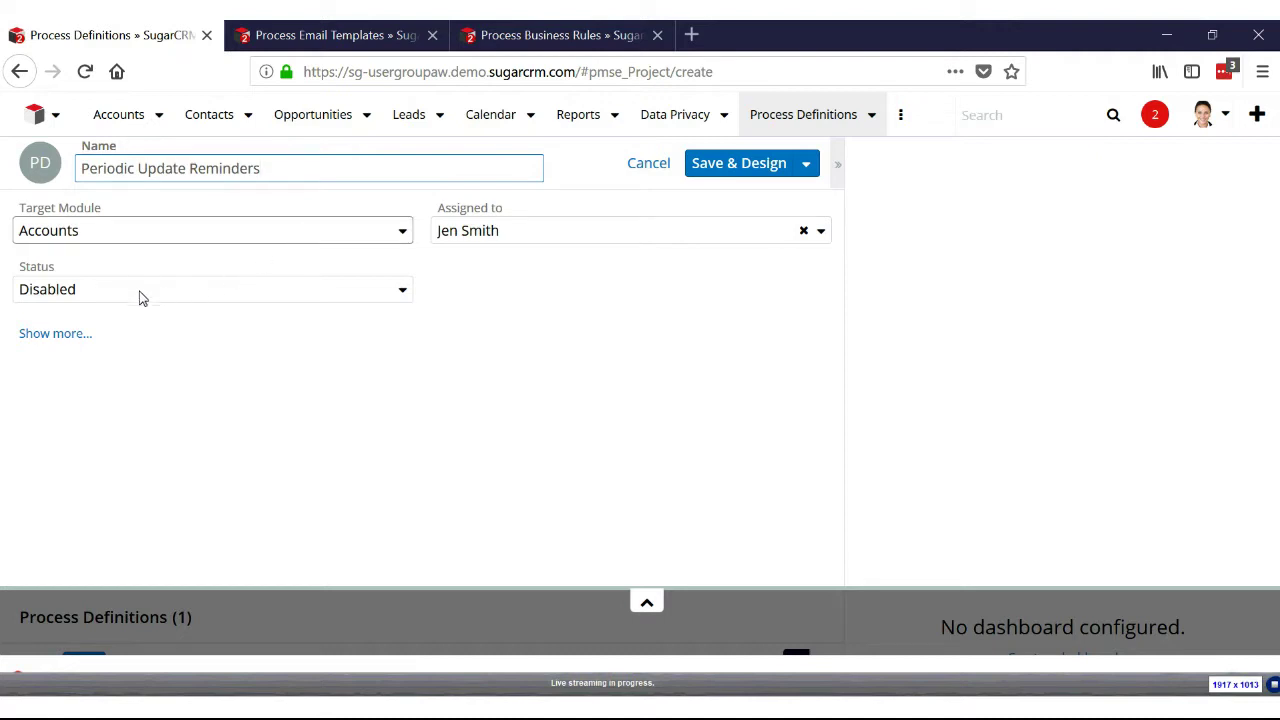
left_click(752, 170)
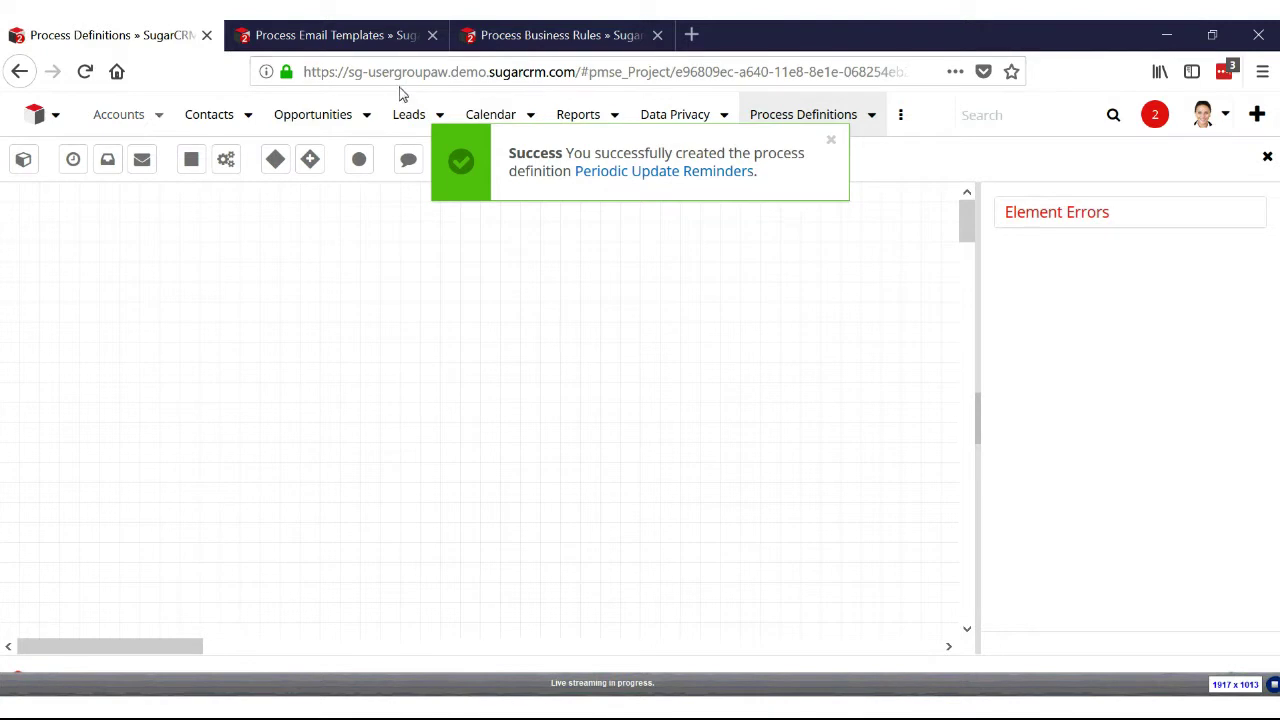
- Add a start event to the canvas and name it New Acct Marked
left_click_drag(23, 160, 65, 330)
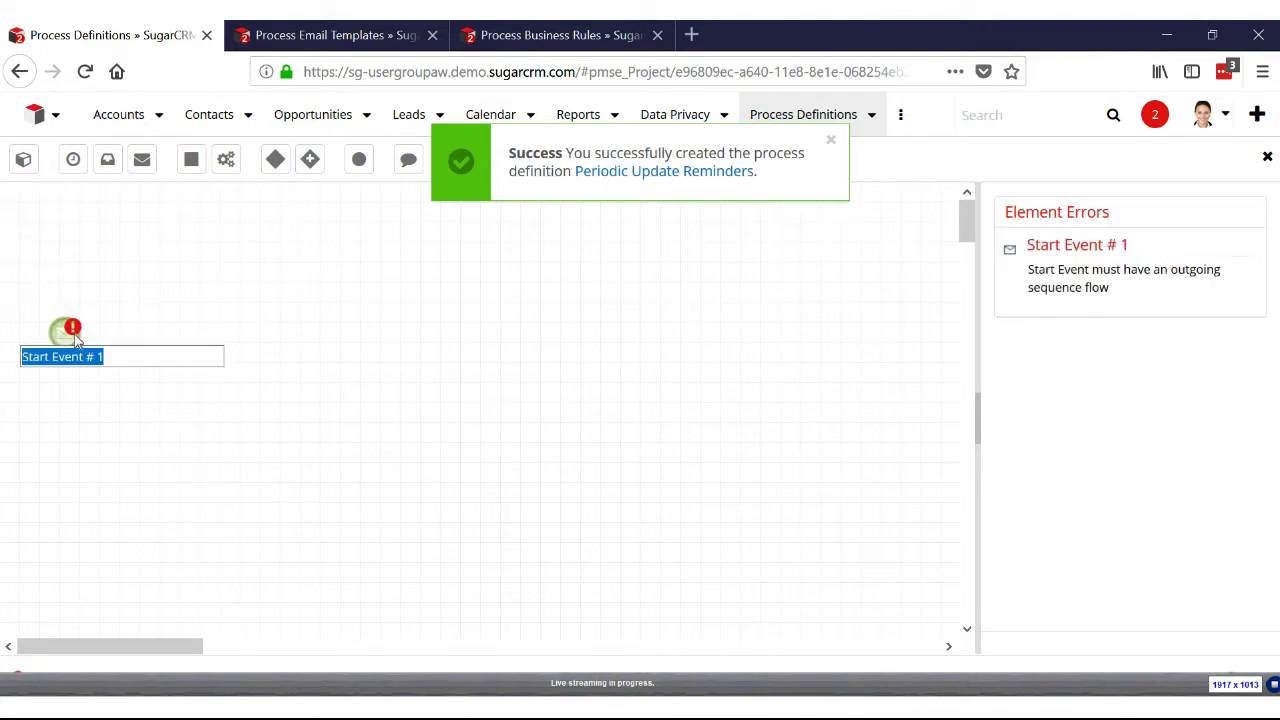
type("New")
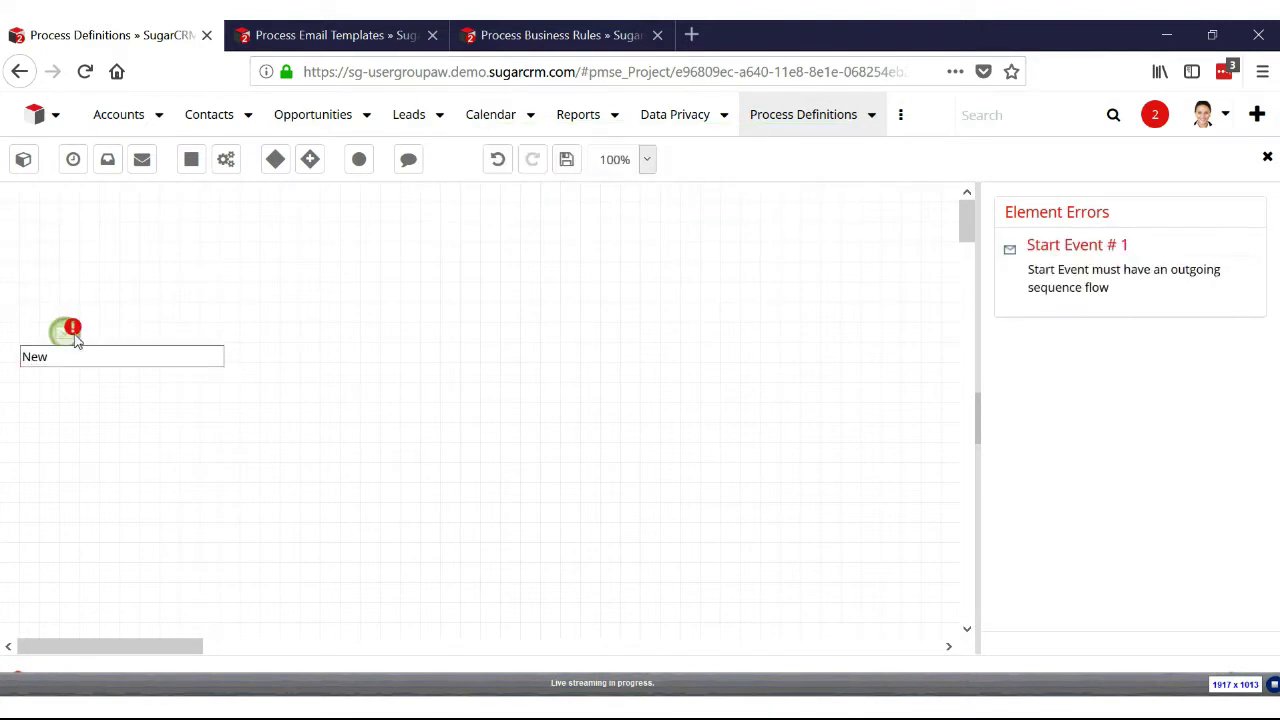
type(" Acct Marked")
key("Return")
- Add a second start event below the first and name it Existing Acct Marked
left_click_drag(23, 159, 65, 445)
type("Ex")
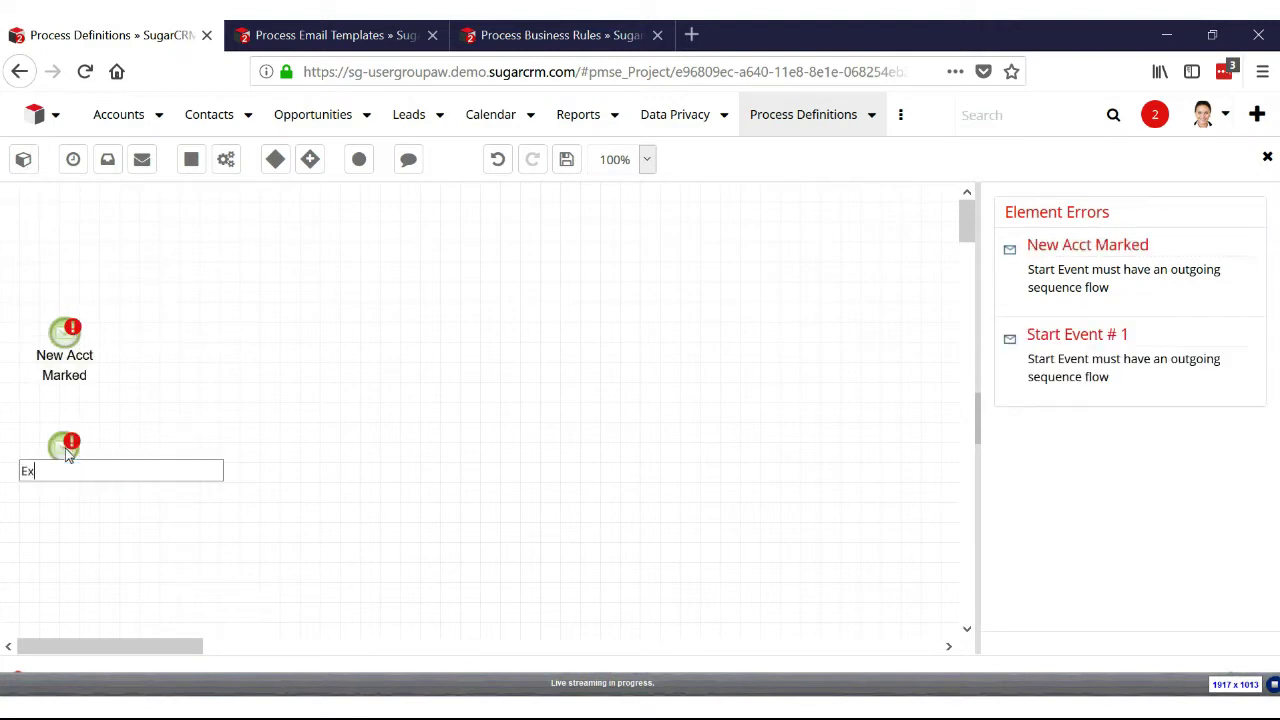
type("isting Acct Marked")
key("Return")
- Make the New Acct Marked start event apply to New Records Only
right_click(80, 335)
left_click(93, 347)
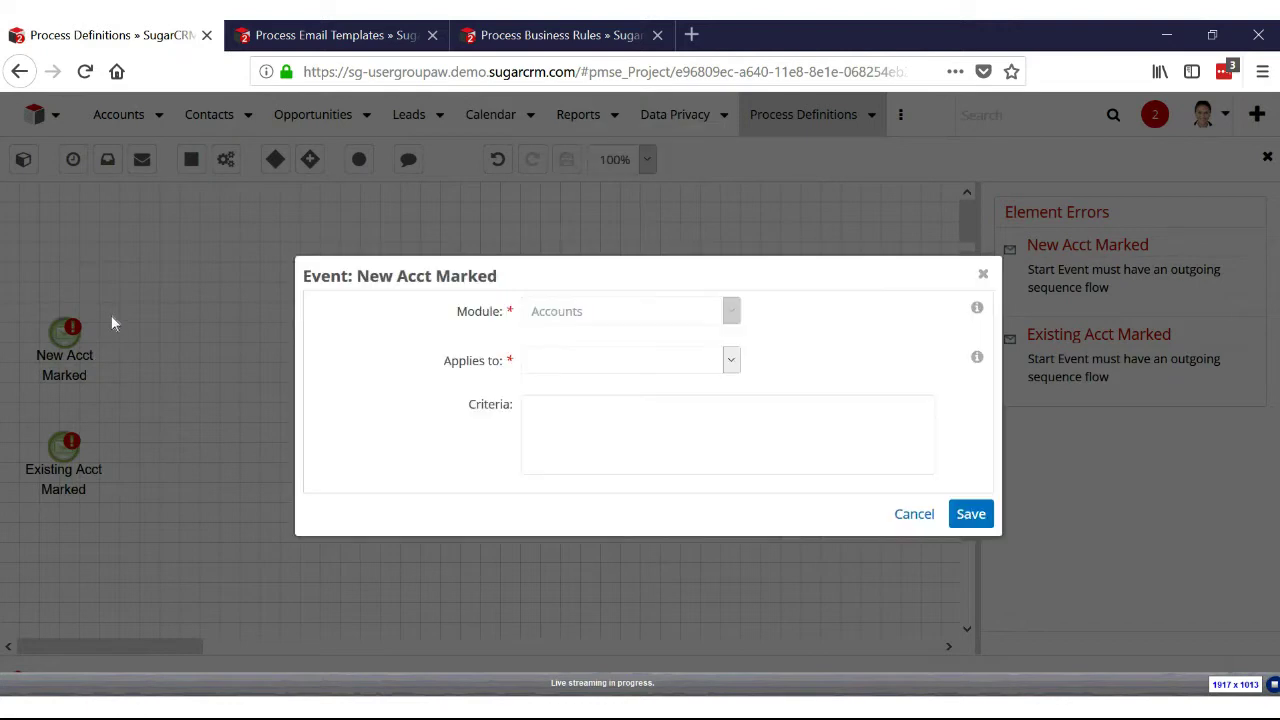
left_click(546, 362)
left_click(566, 405)
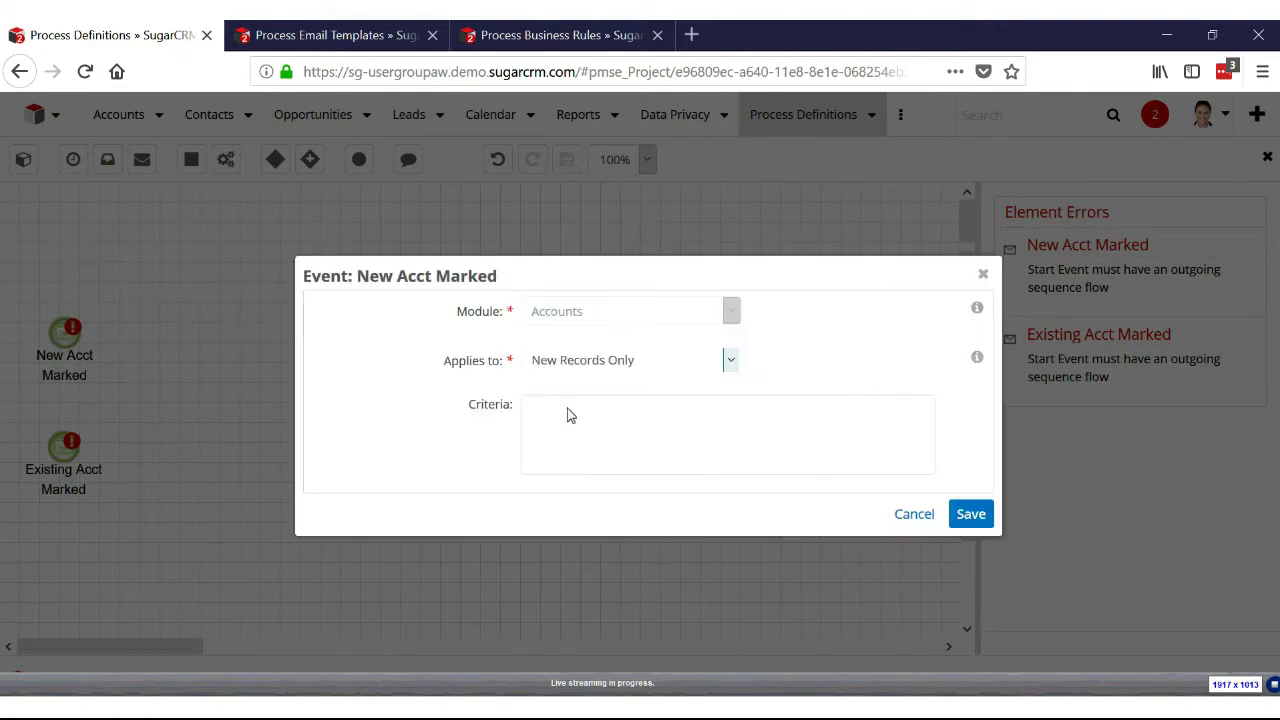
- Build a module field evaluation on Accounts for New Acct Marked: Send Periodic Updates is equal to checked
left_click(566, 428)
left_click(556, 520)
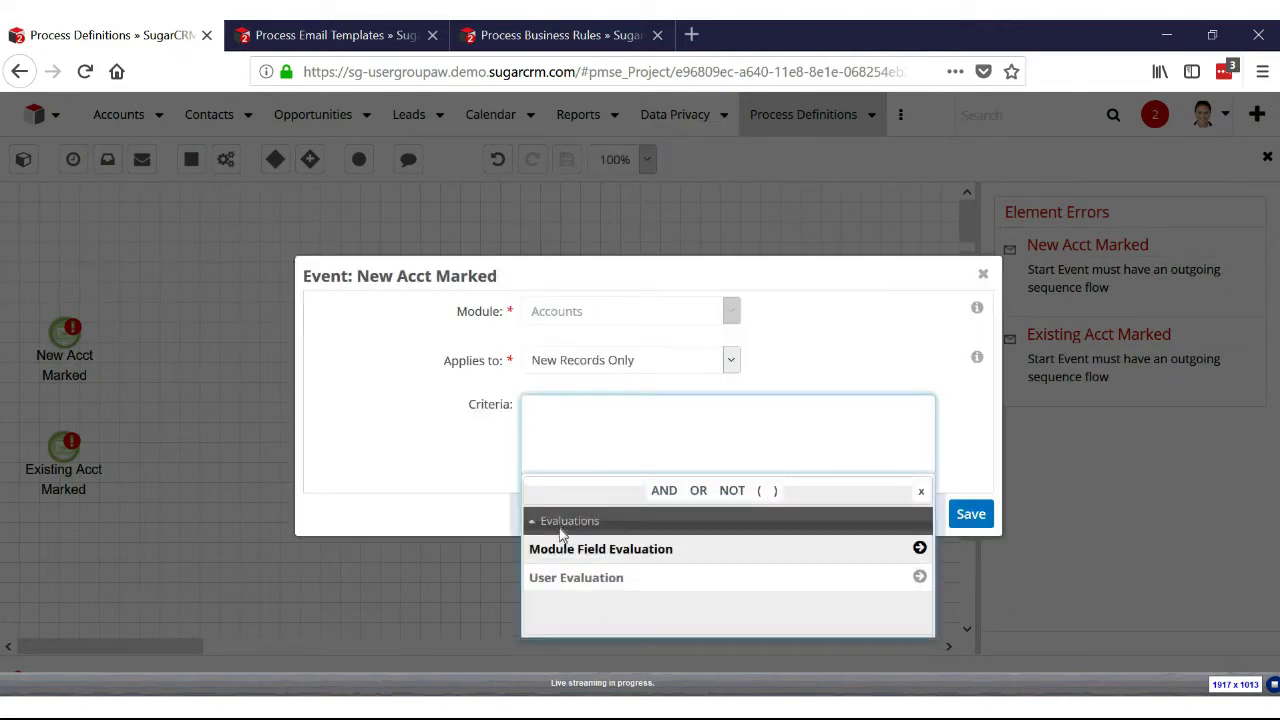
left_click(581, 549)
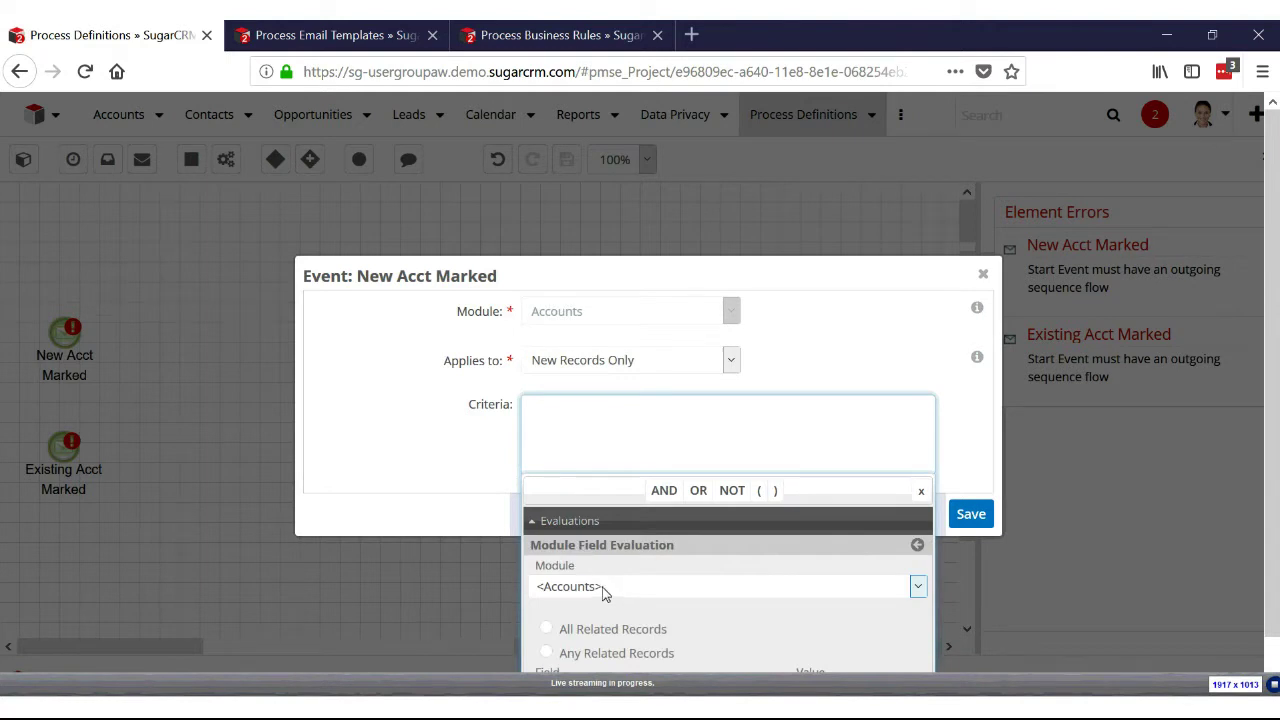
left_click(598, 589)
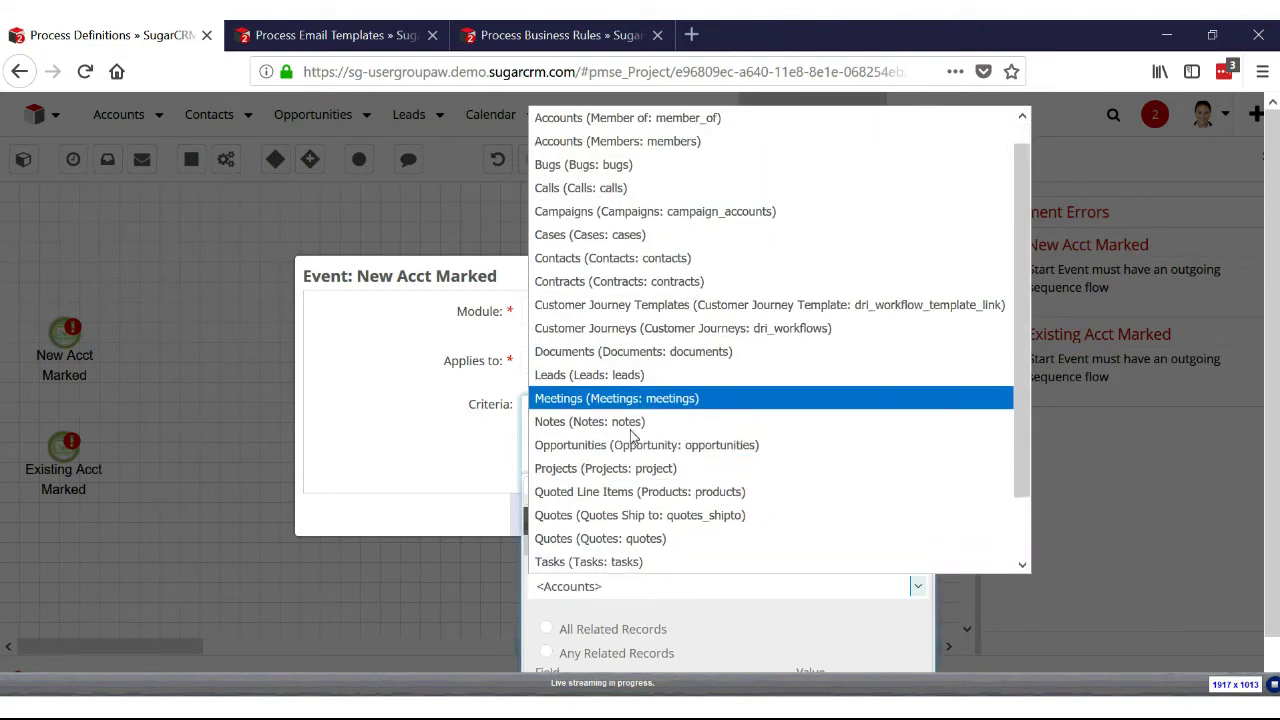
left_click(606, 120)
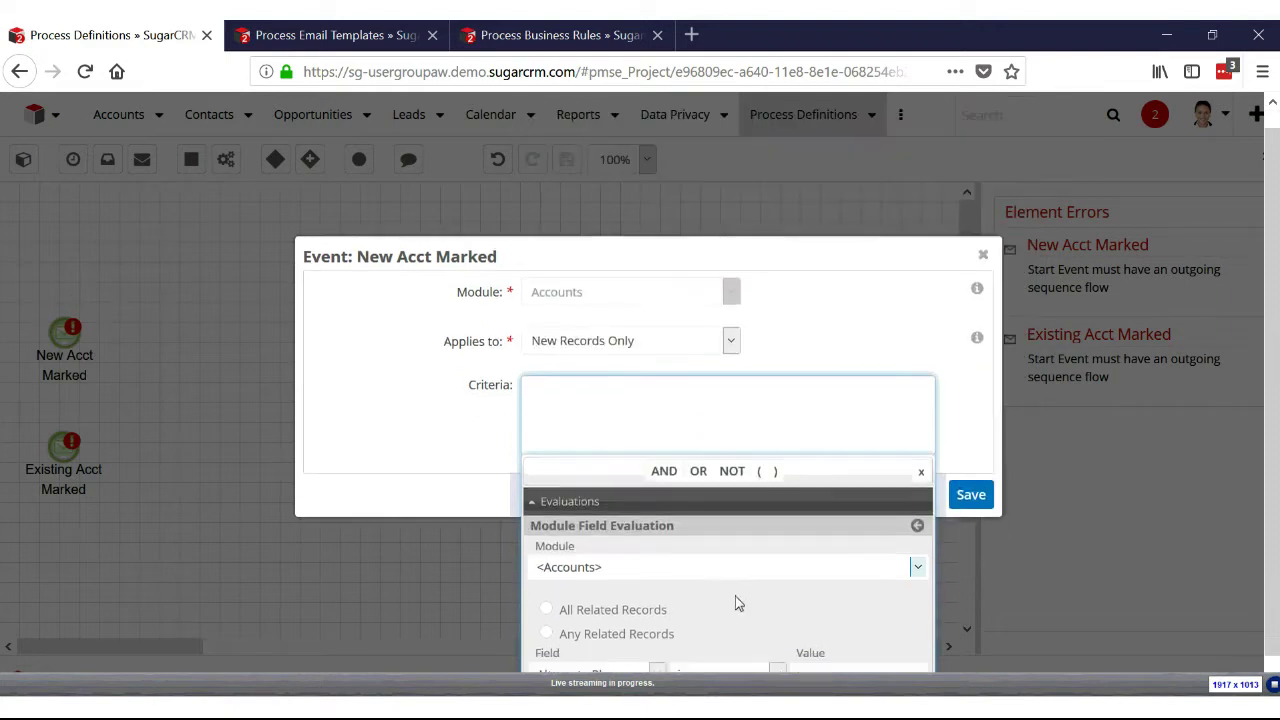
left_click(678, 647)
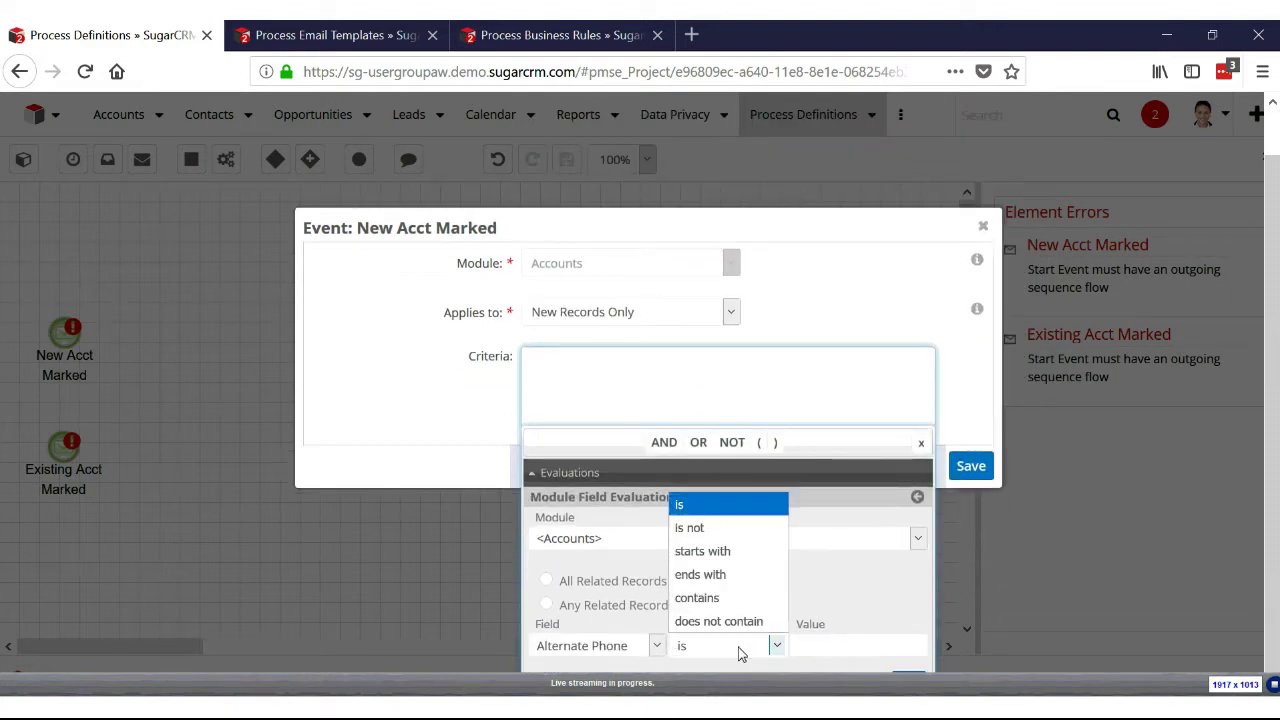
left_click(655, 646)
scroll(651, 540, "down", 6)
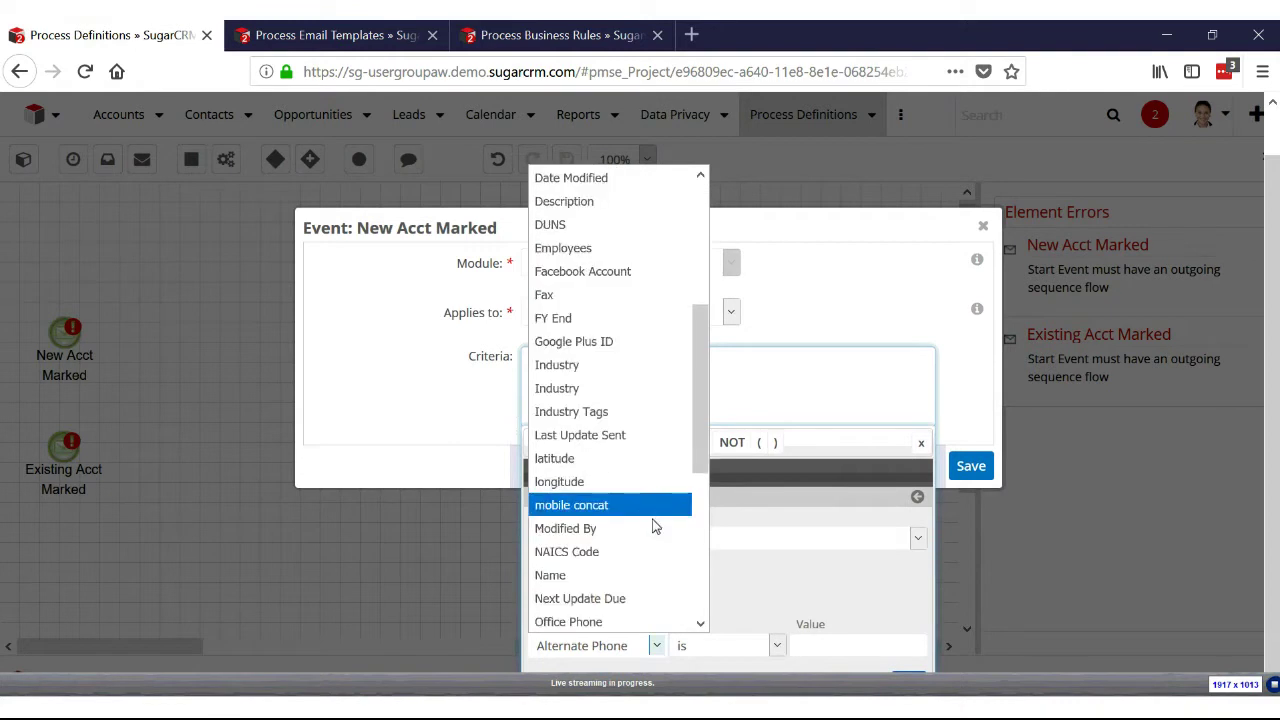
left_click(651, 527)
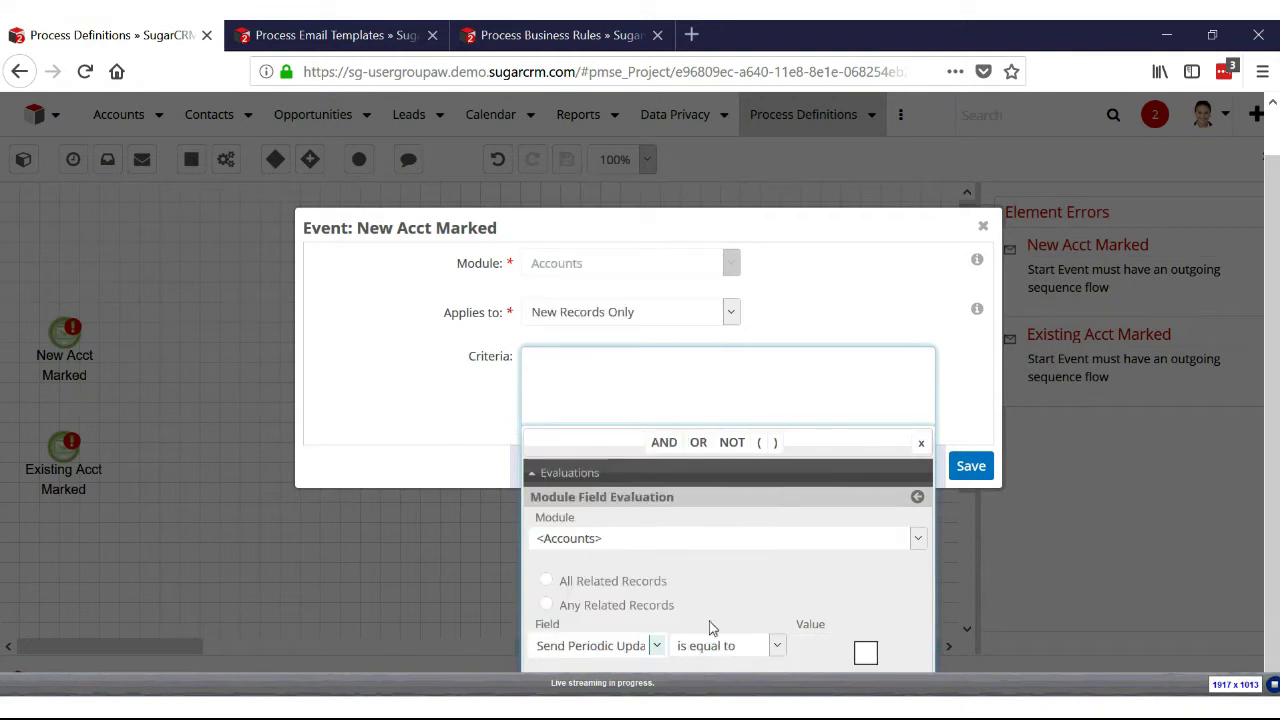
left_click(866, 655)
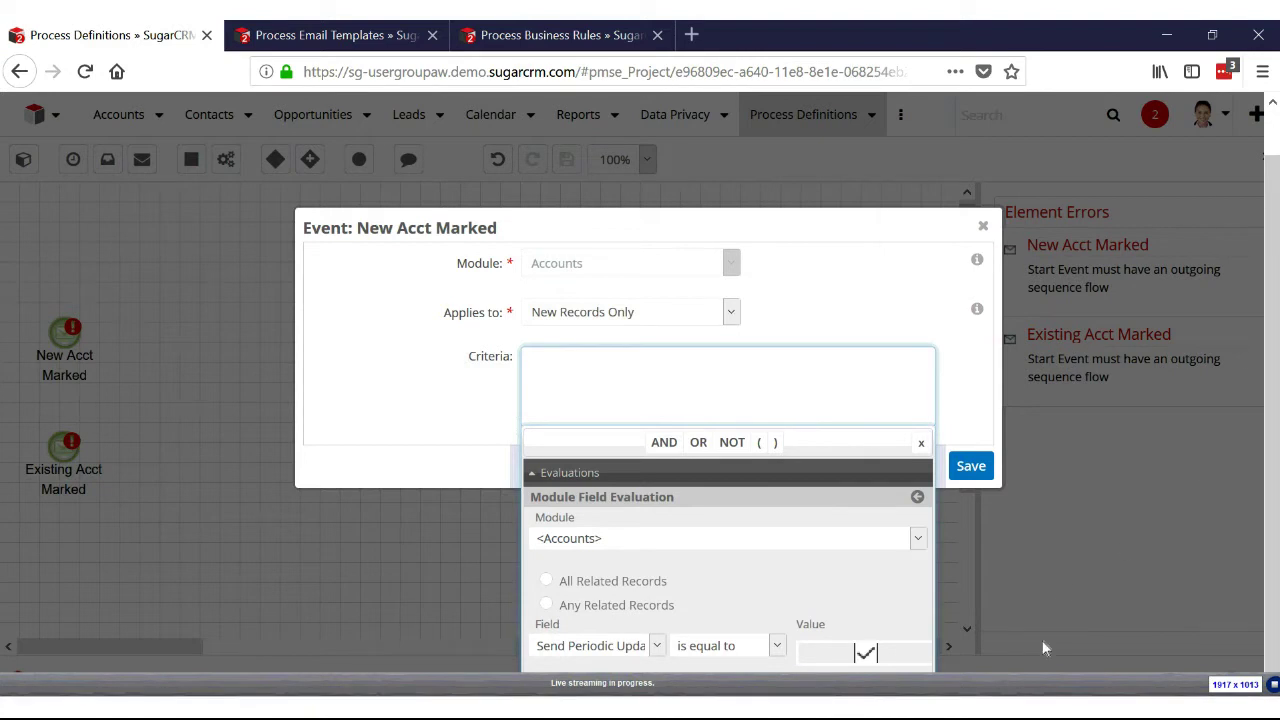
- Add the evaluation to the criteria of New Acct Marked and save the event's settings
left_click_drag(576, 231, 511, 128)
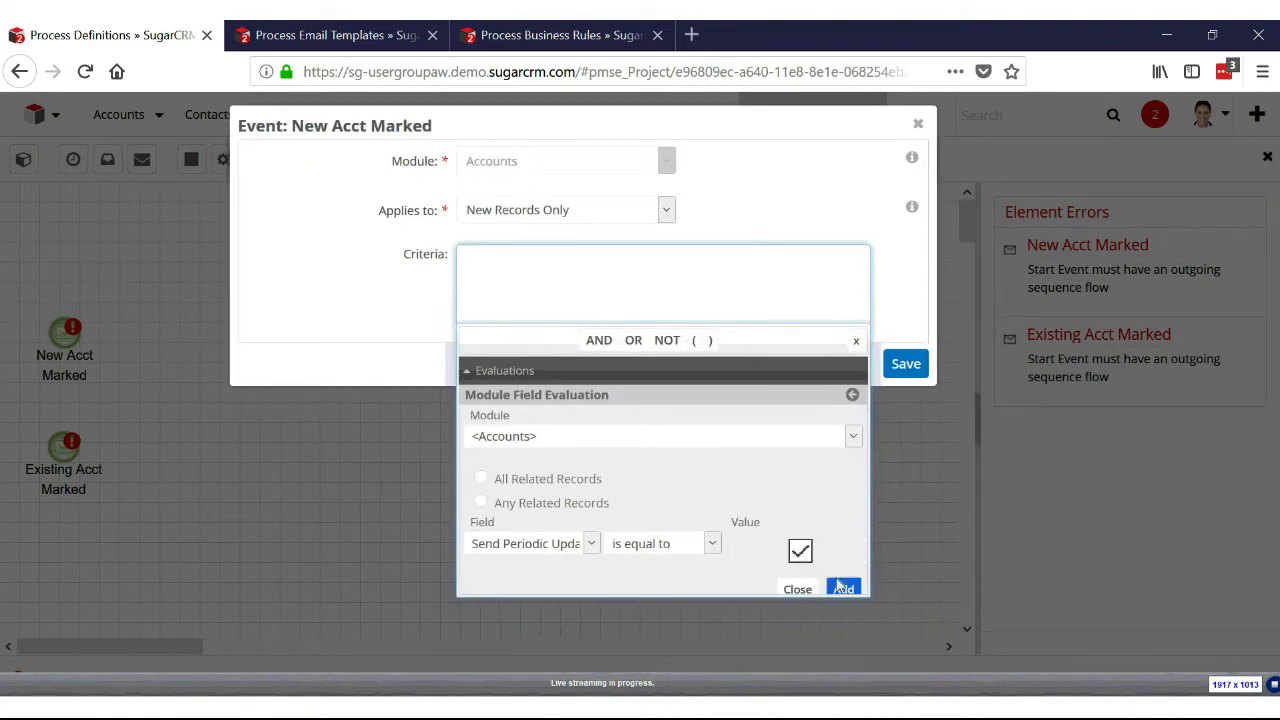
left_click(843, 589)
left_click(893, 295)
left_click(904, 364)
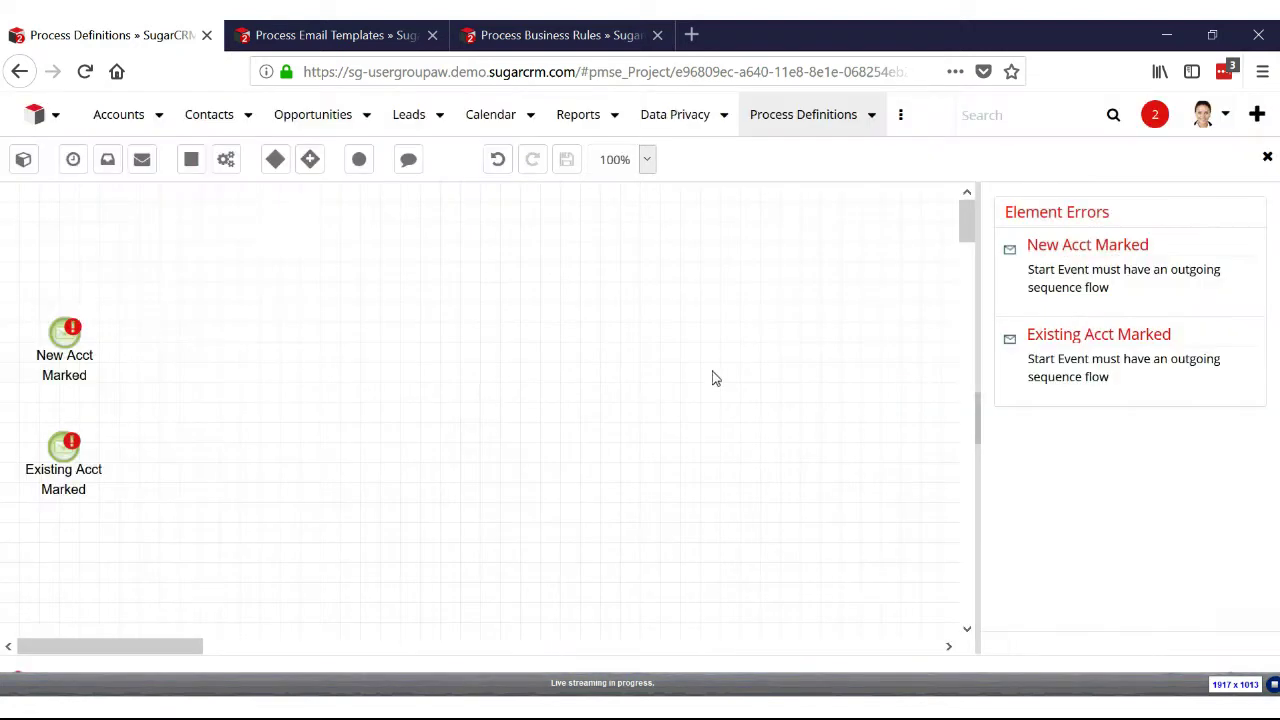
- Make the Existing Acct Marked start event apply to Updated Records Only (All Updates)
right_click(57, 453)
left_click(148, 465)
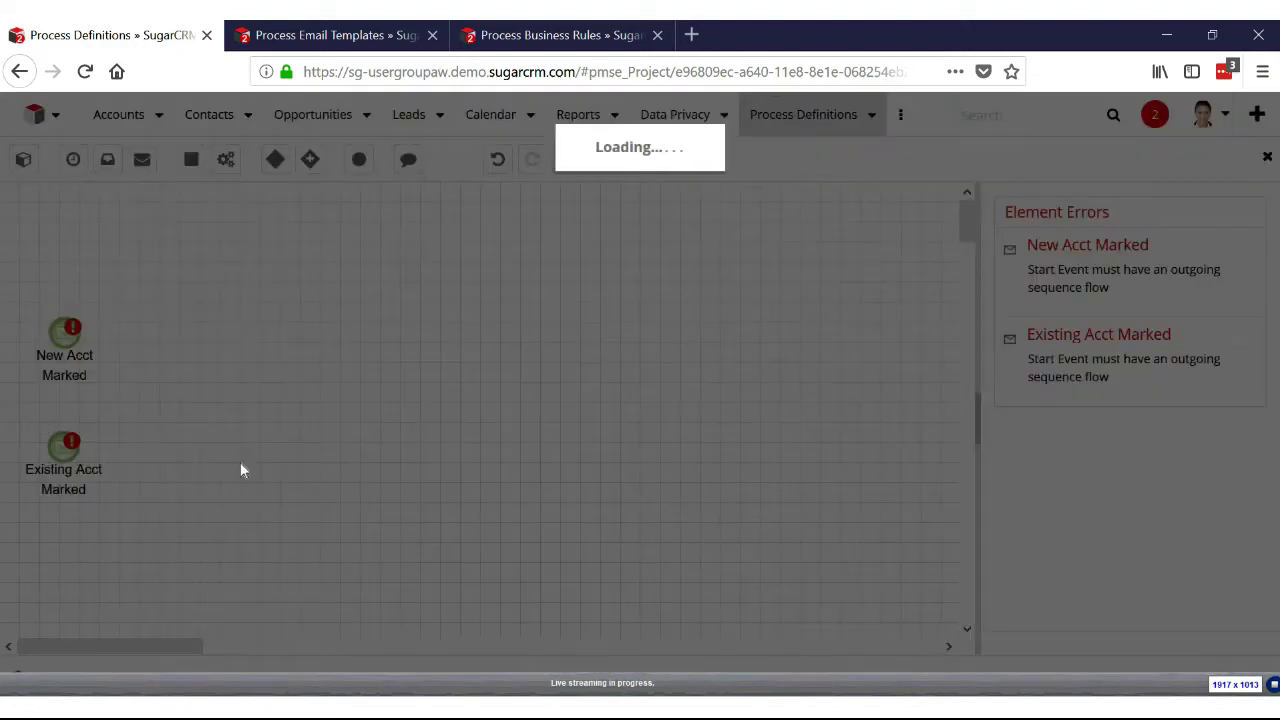
left_click(644, 363)
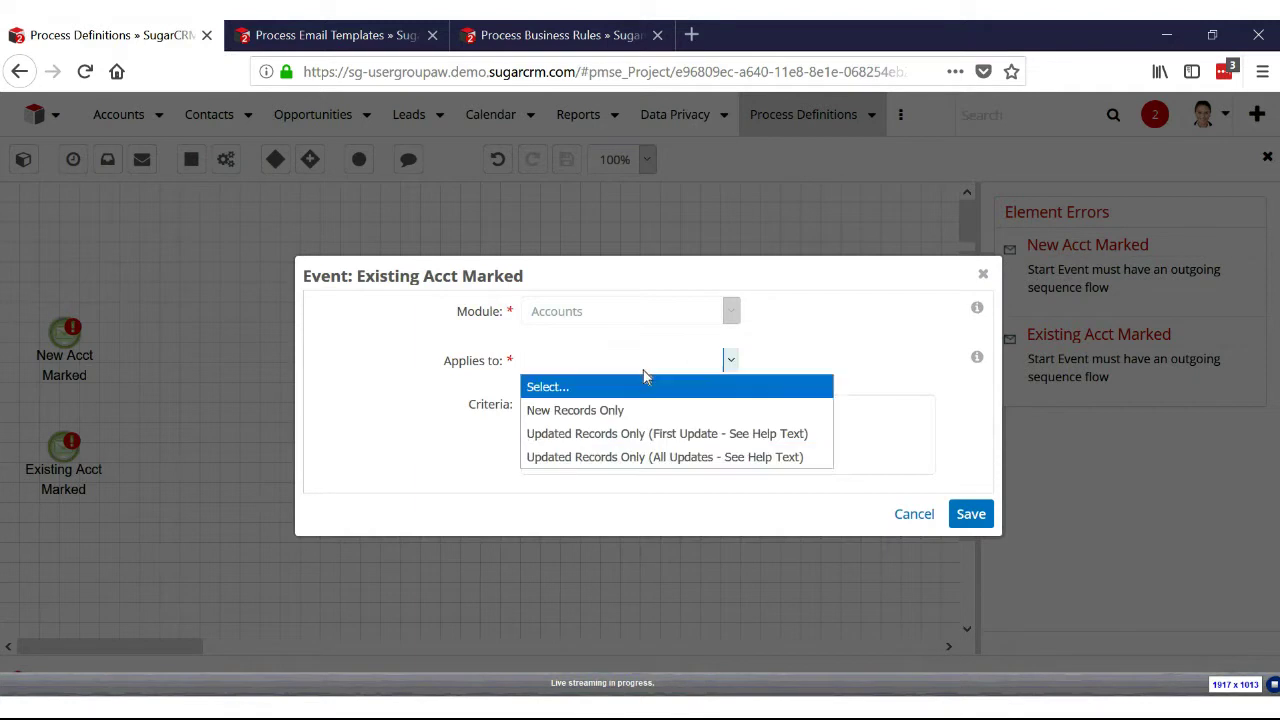
left_click(675, 468)
- Build a module field evaluation on Accounts for Existing Acct Marked: Send Periodic Updates changes to checked
left_click(555, 438)
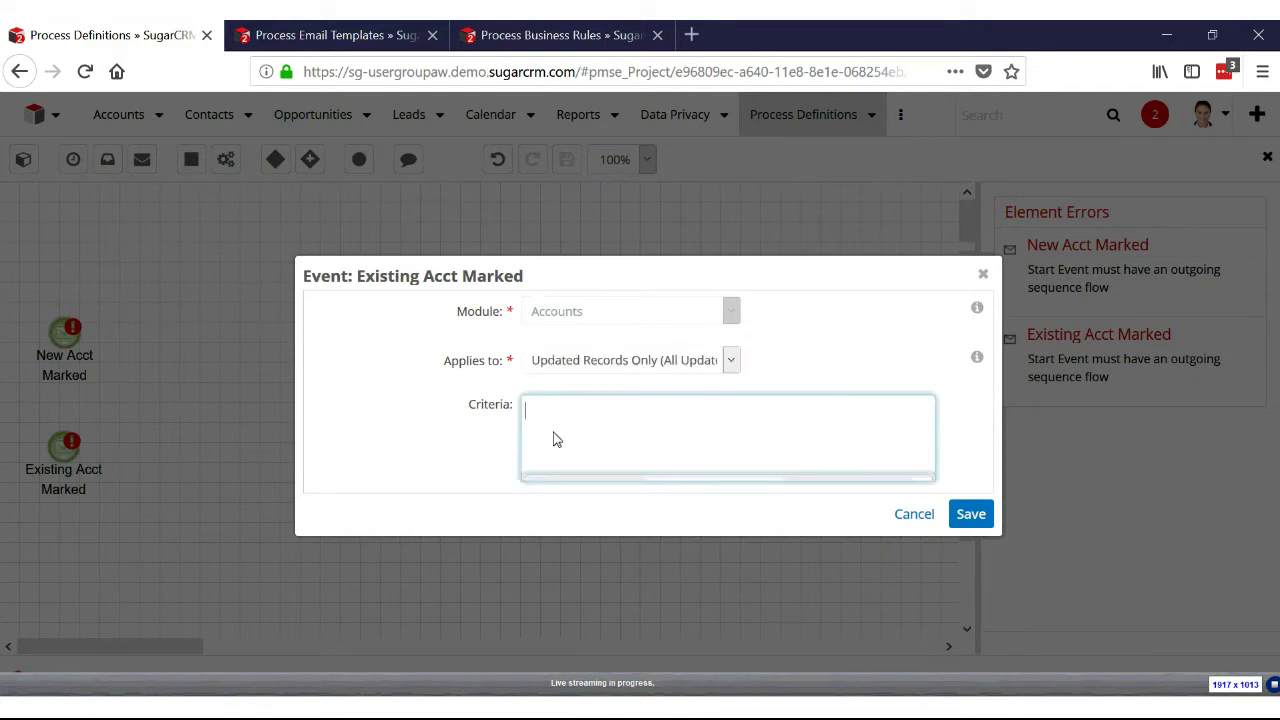
left_click(560, 522)
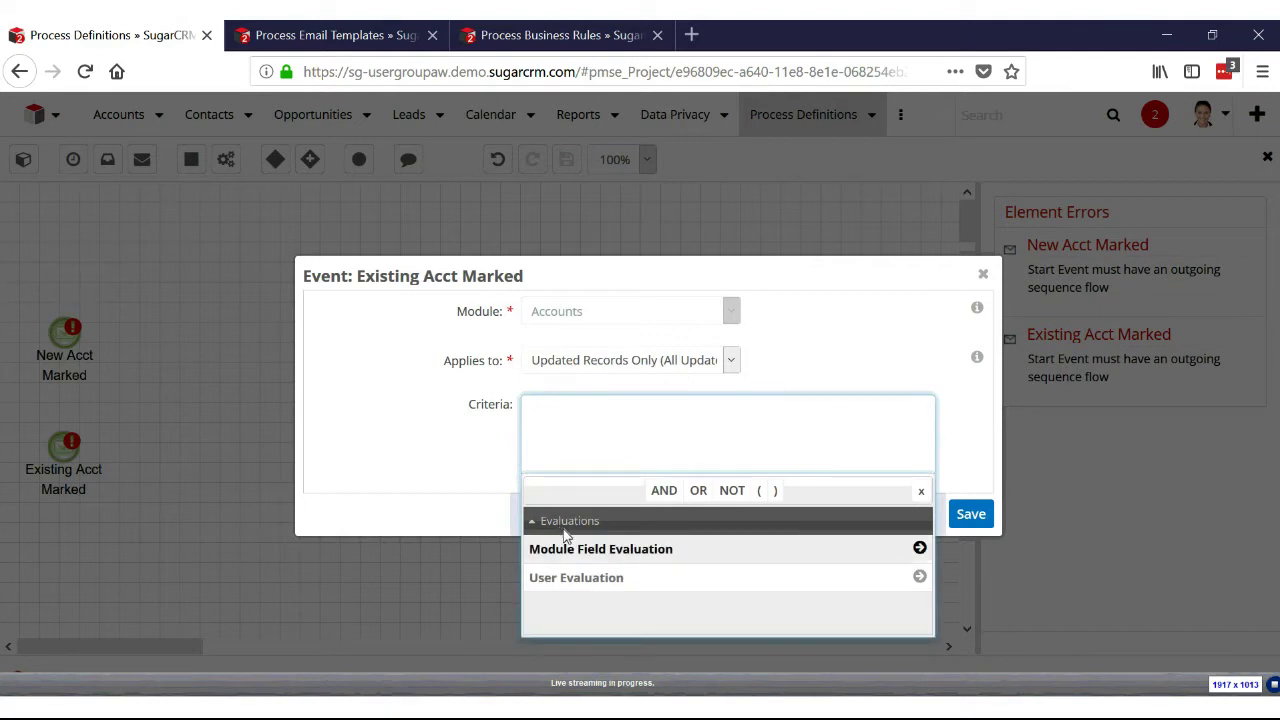
left_click(586, 547)
left_click(591, 590)
left_click(591, 590)
scroll(777, 638, "down", 1)
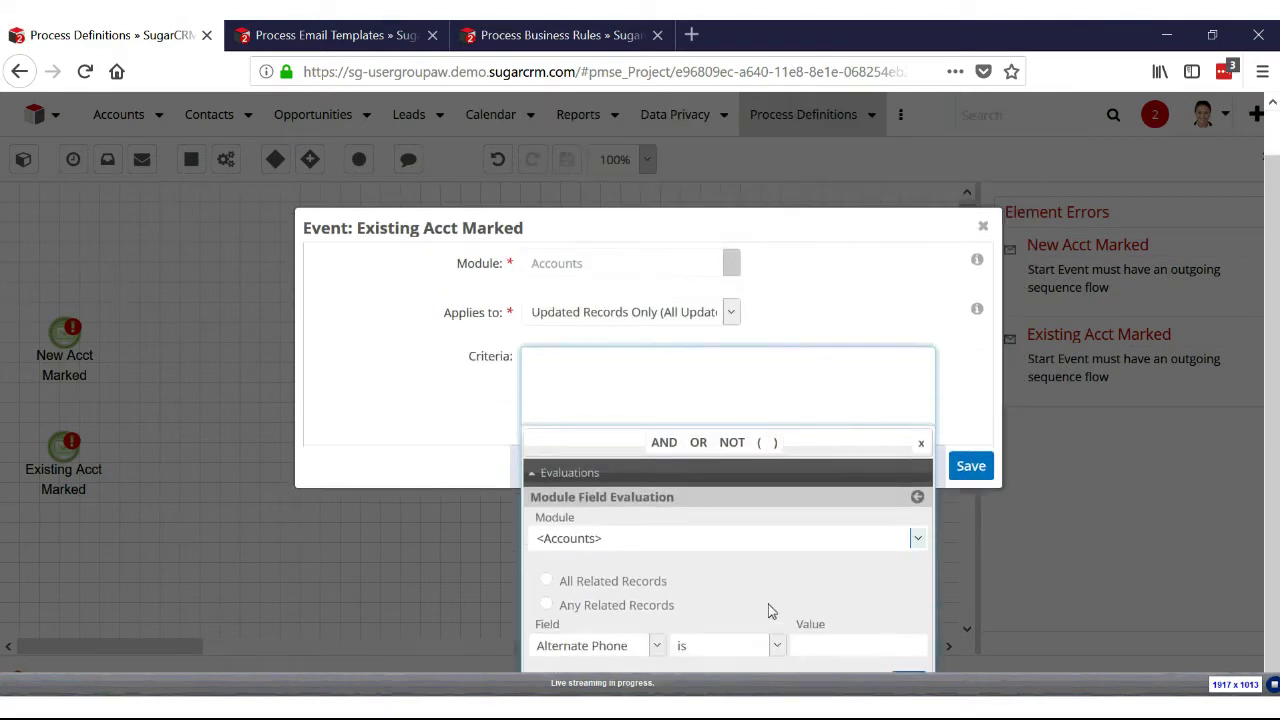
left_click(653, 643)
scroll(632, 515, "down", 3)
scroll(632, 513, "down", 5)
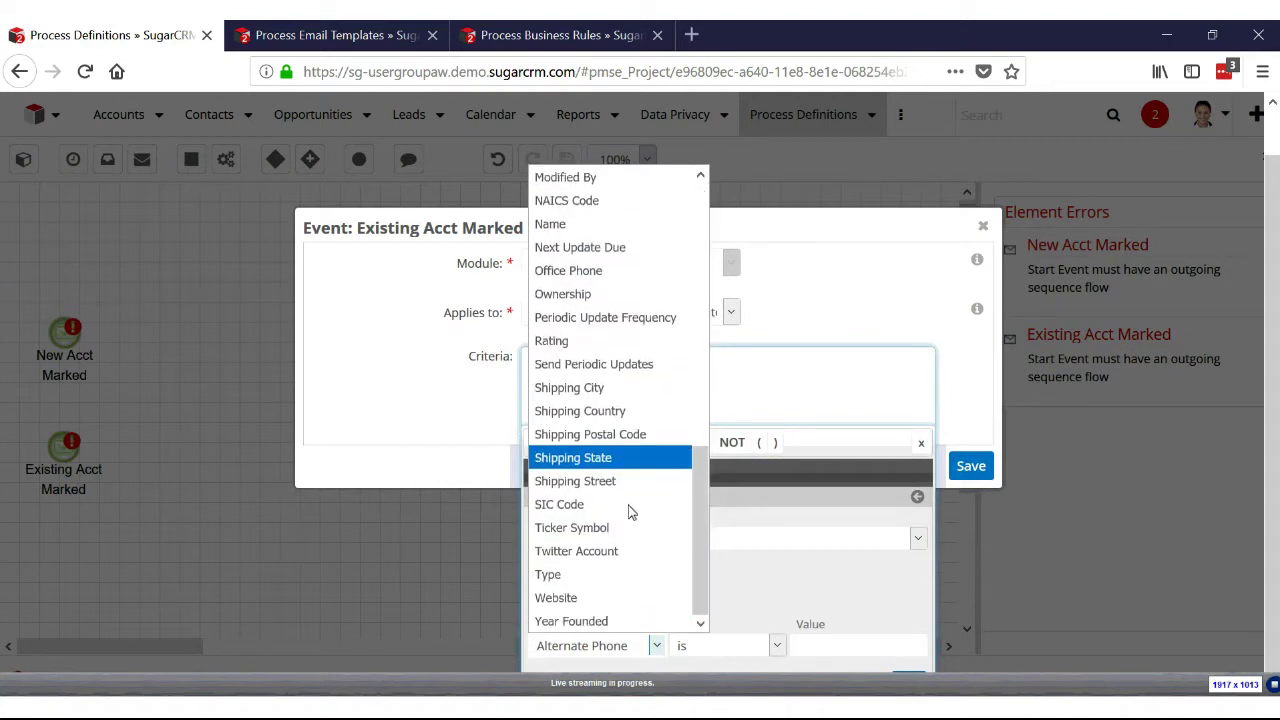
left_click(622, 417)
left_click(735, 647)
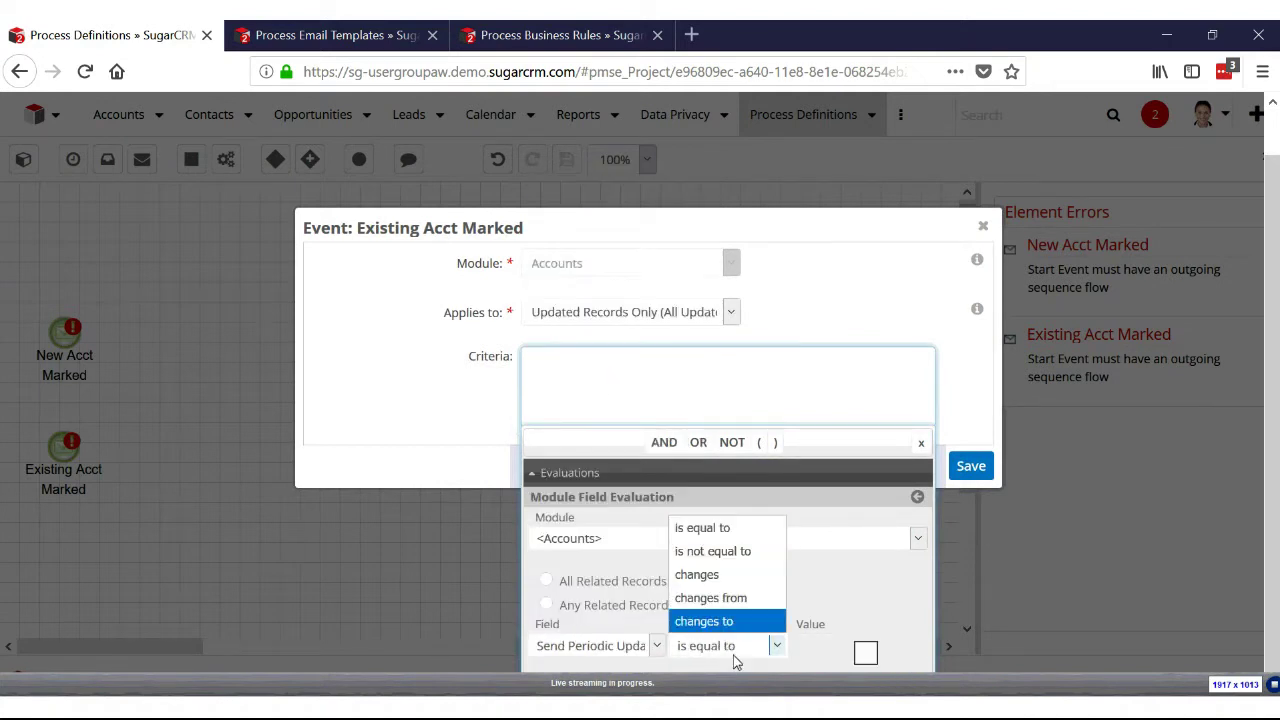
left_click(730, 620)
left_click(864, 652)
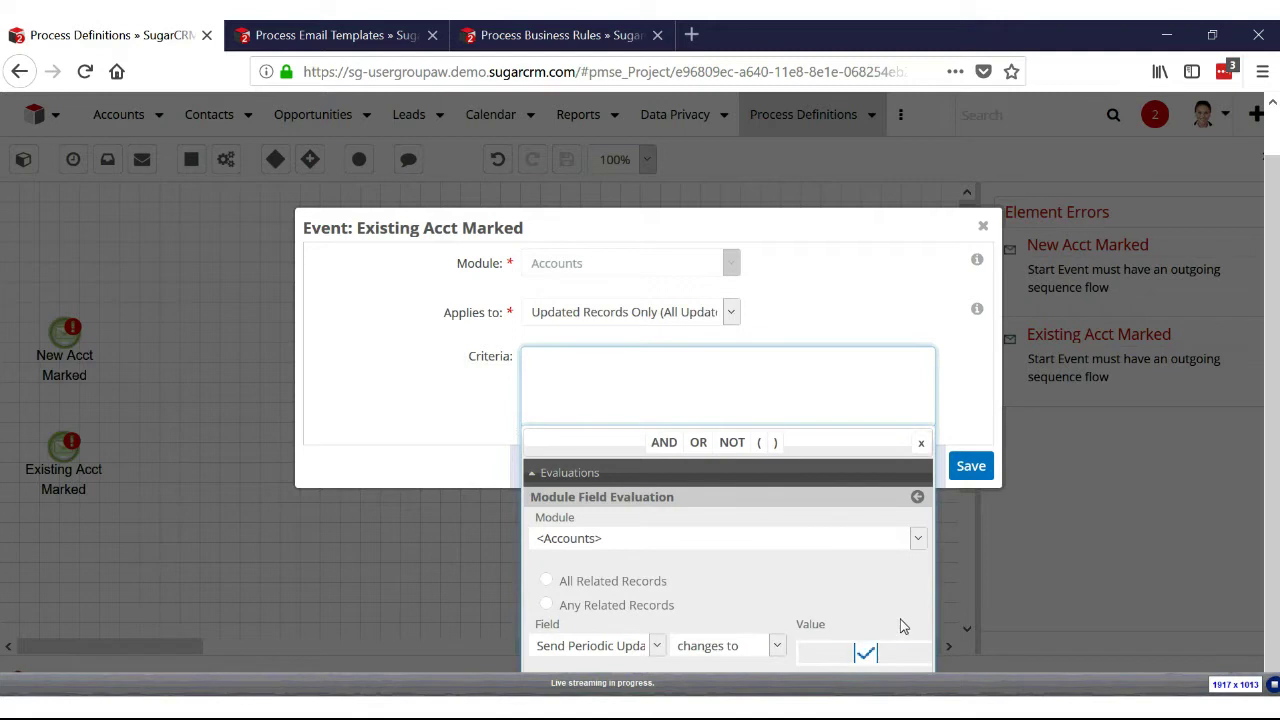
- Add the evaluation to the criteria of Existing Acct Marked and save the event's settings
left_click_drag(668, 228, 647, 160)
left_click_drag(641, 227, 578, 183)
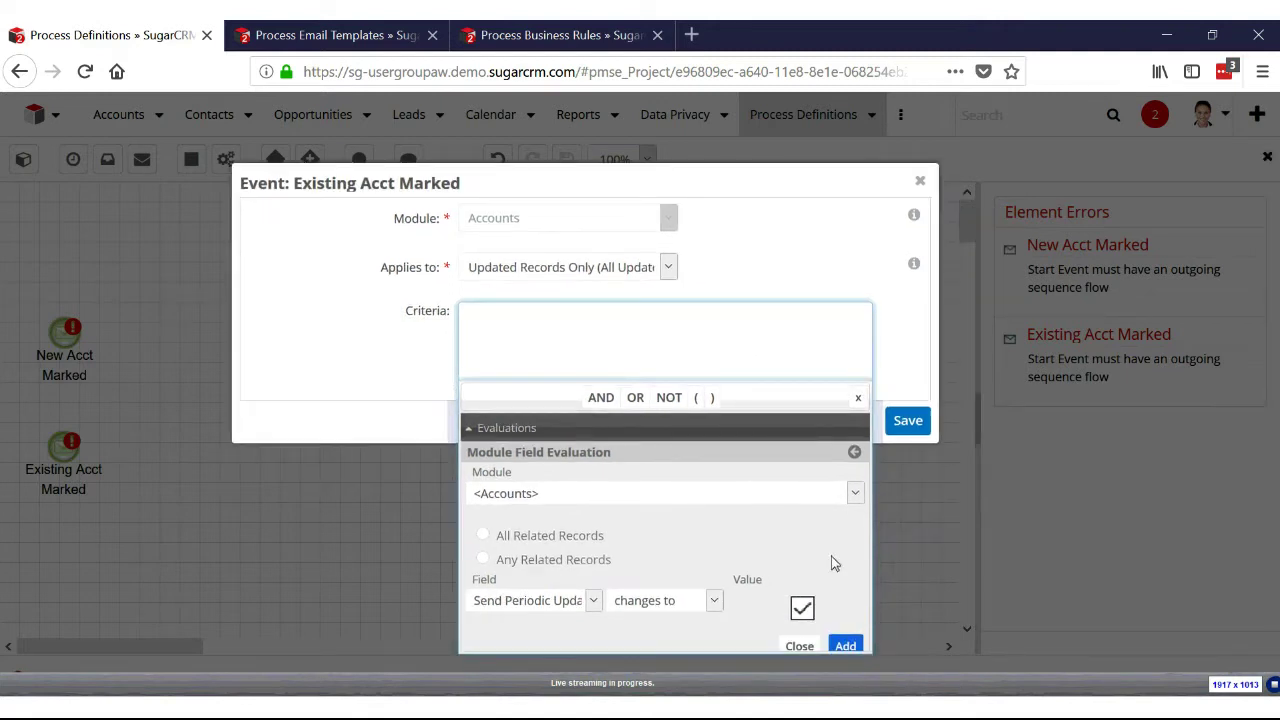
left_click(845, 645)
left_click(907, 421)
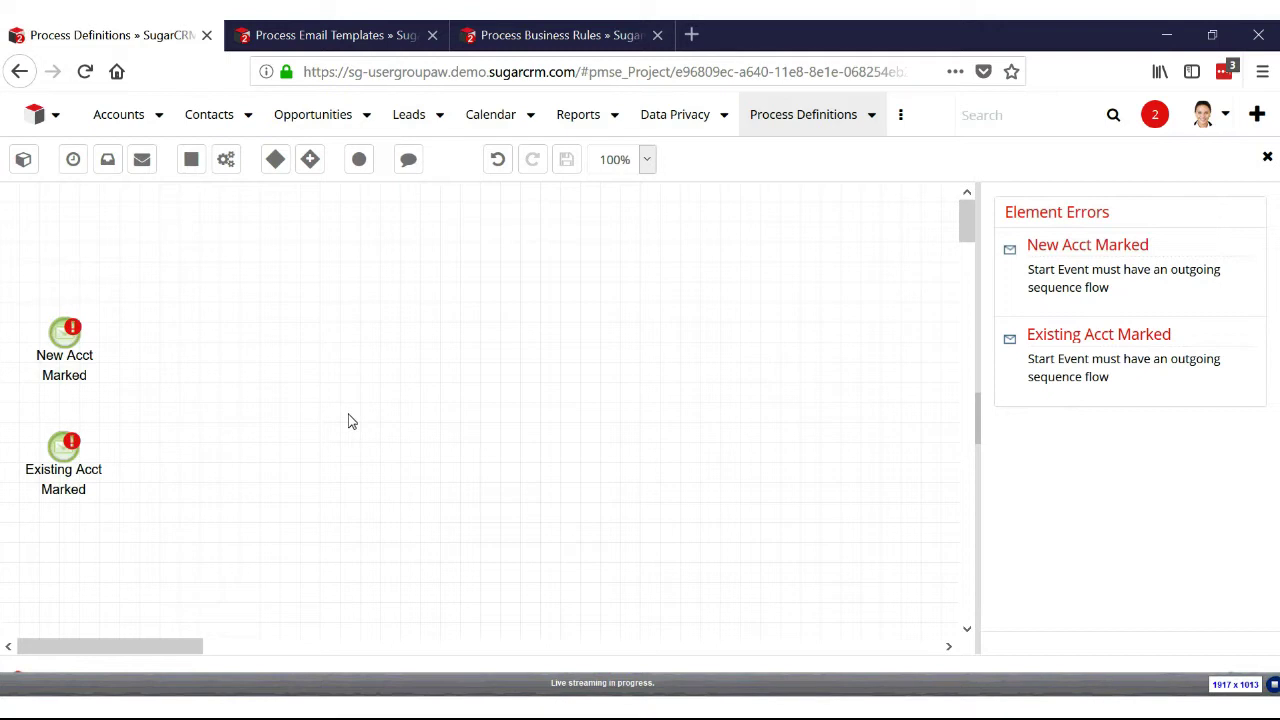
- Place a parallel gateway named Do All of The Following beside the two start events and connect both events to it
left_click_drag(310, 159, 185, 393)
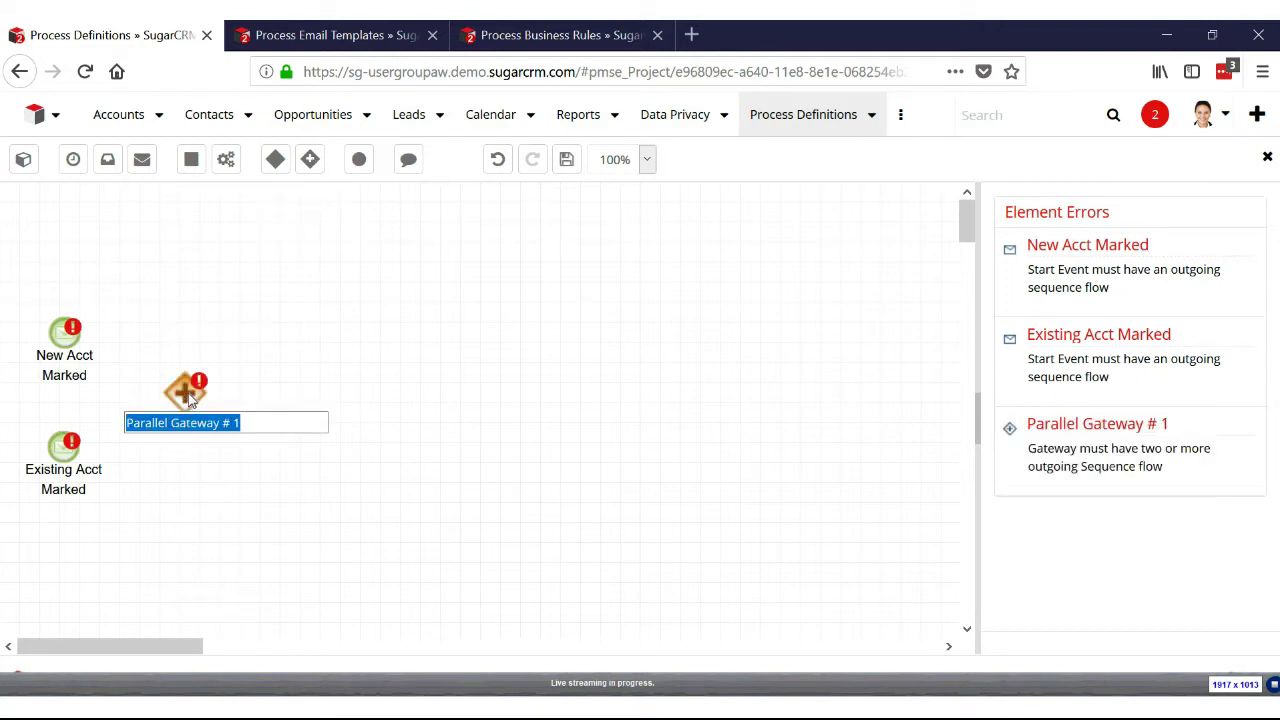
type("Do")
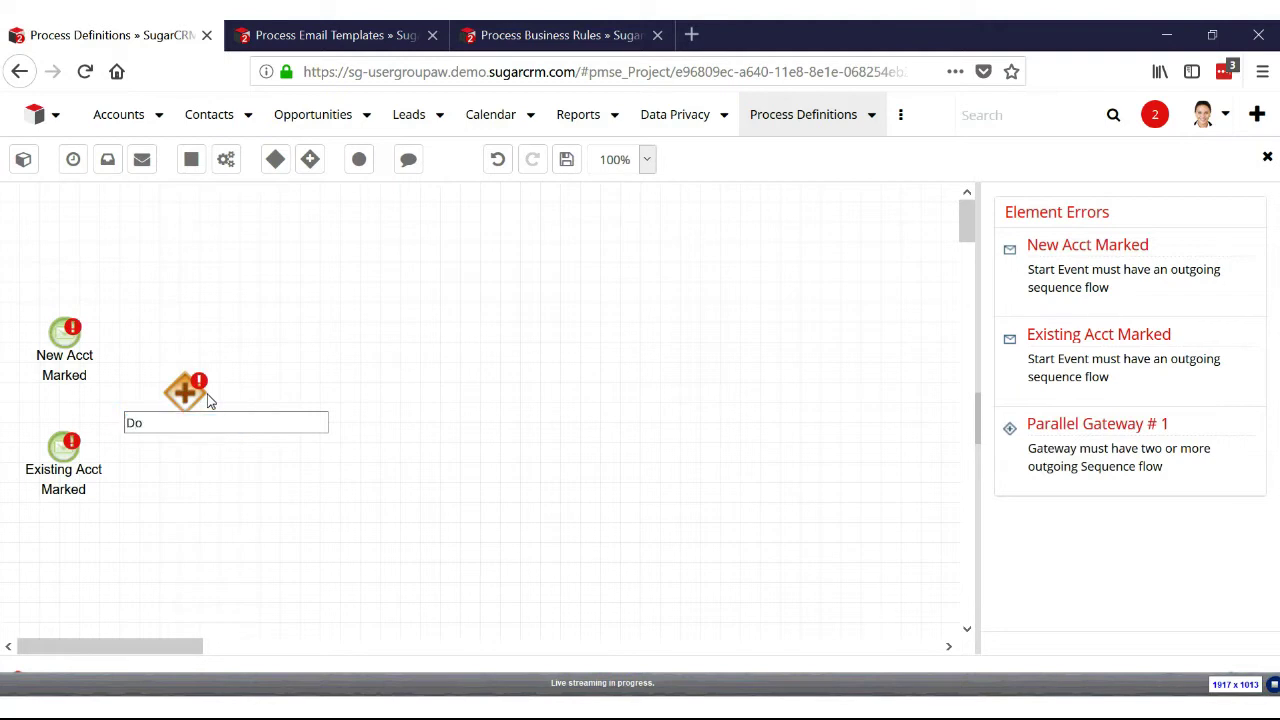
type(" All of The Following")
key("Return")
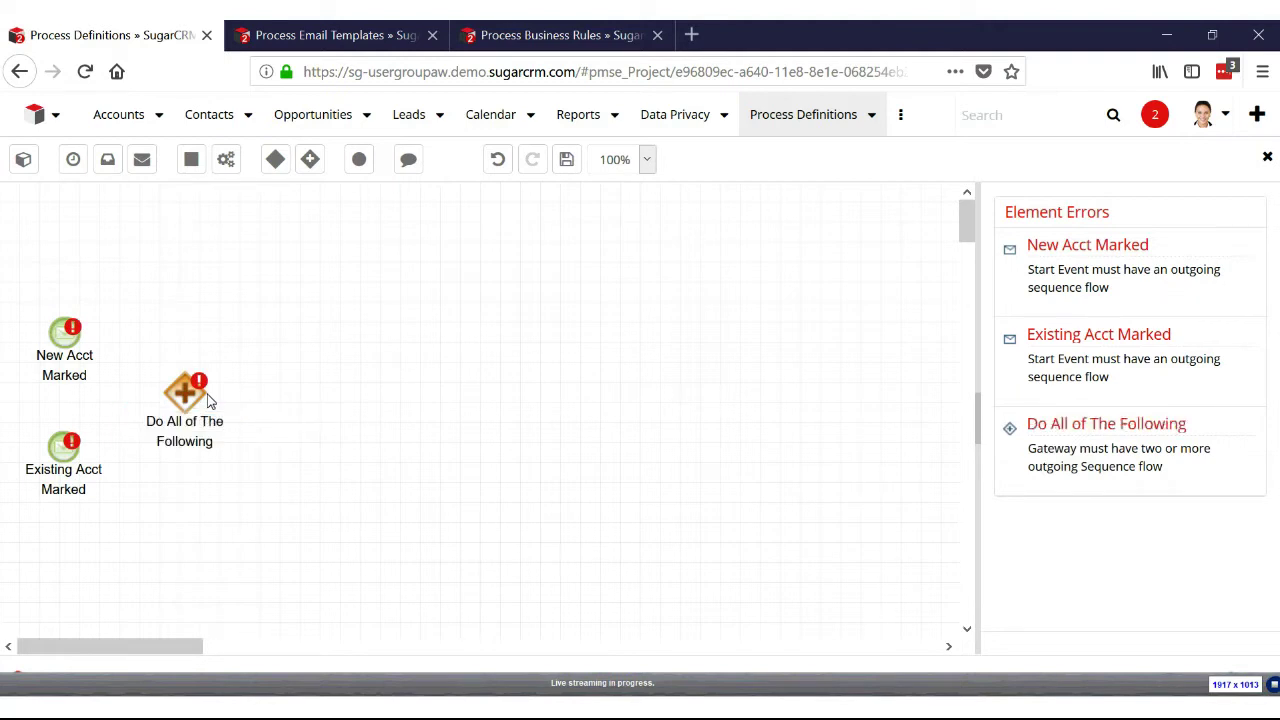
left_click_drag(87, 334, 173, 398)
left_click_drag(86, 446, 172, 400)
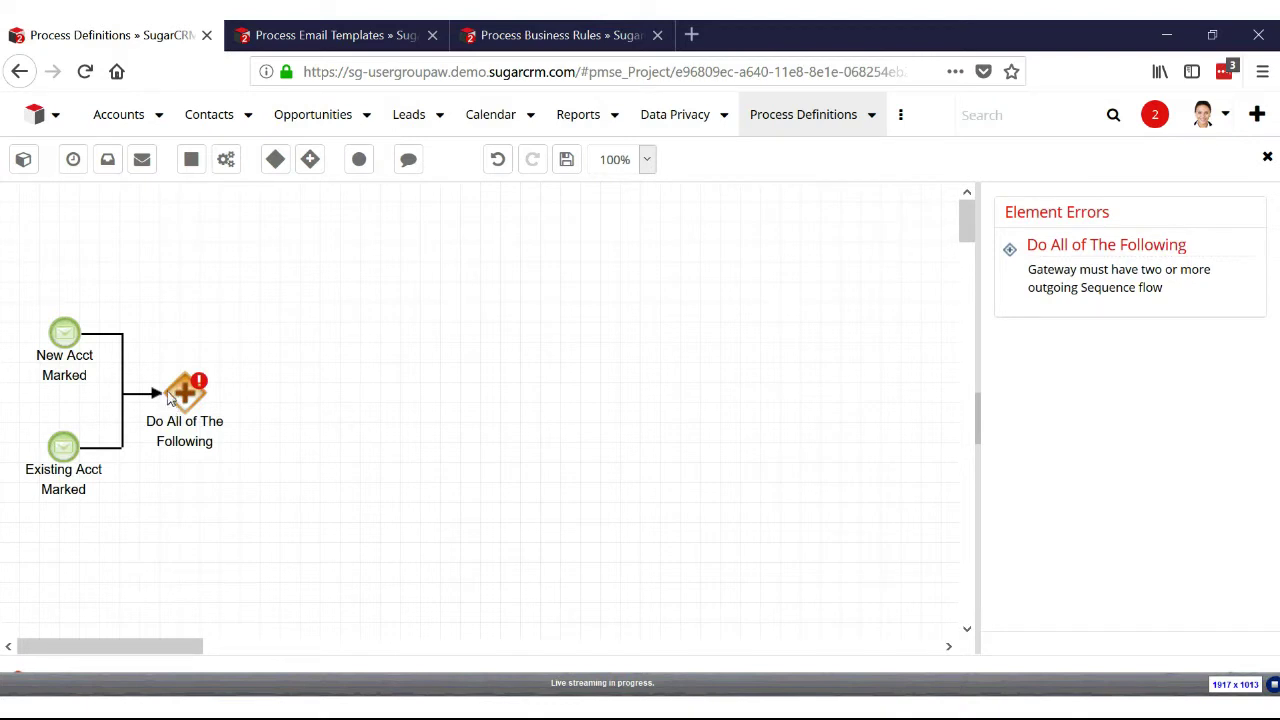
- Place an intermediate message event named Send Updates unchecked below and to the right of the Do All of The Following gateway
left_click_drag(108, 159, 331, 508)
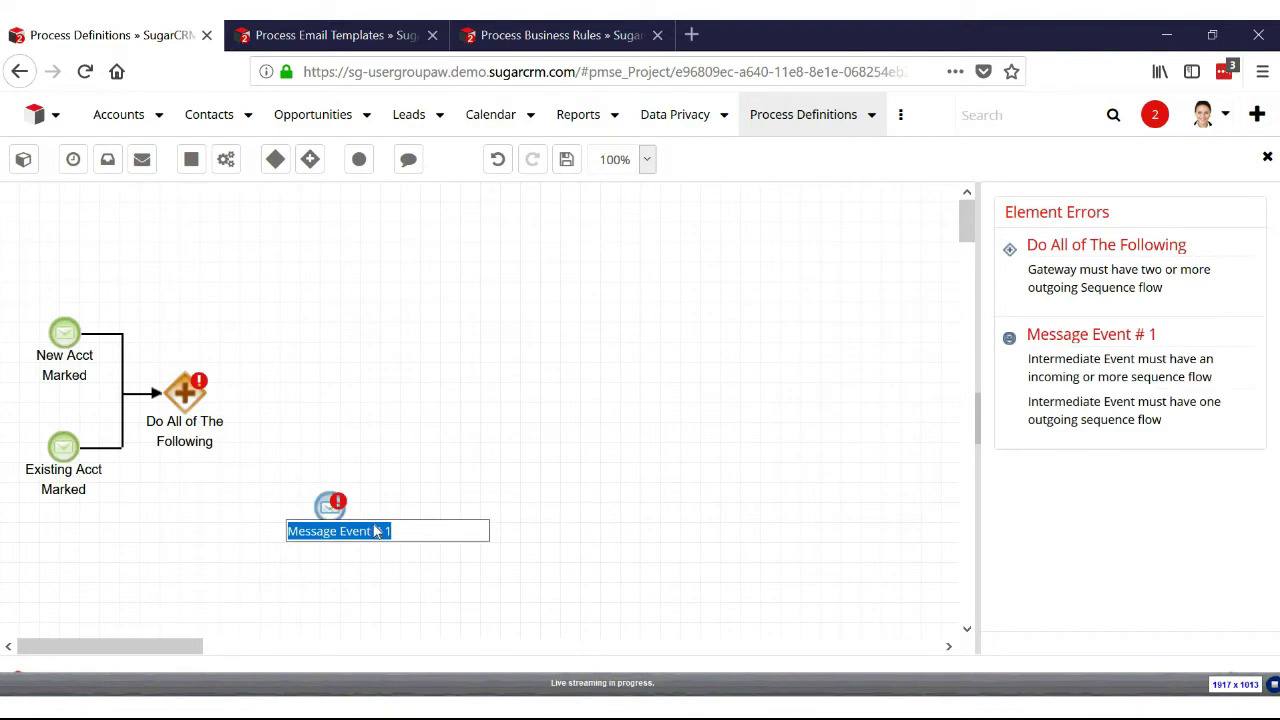
type("Send Updates")
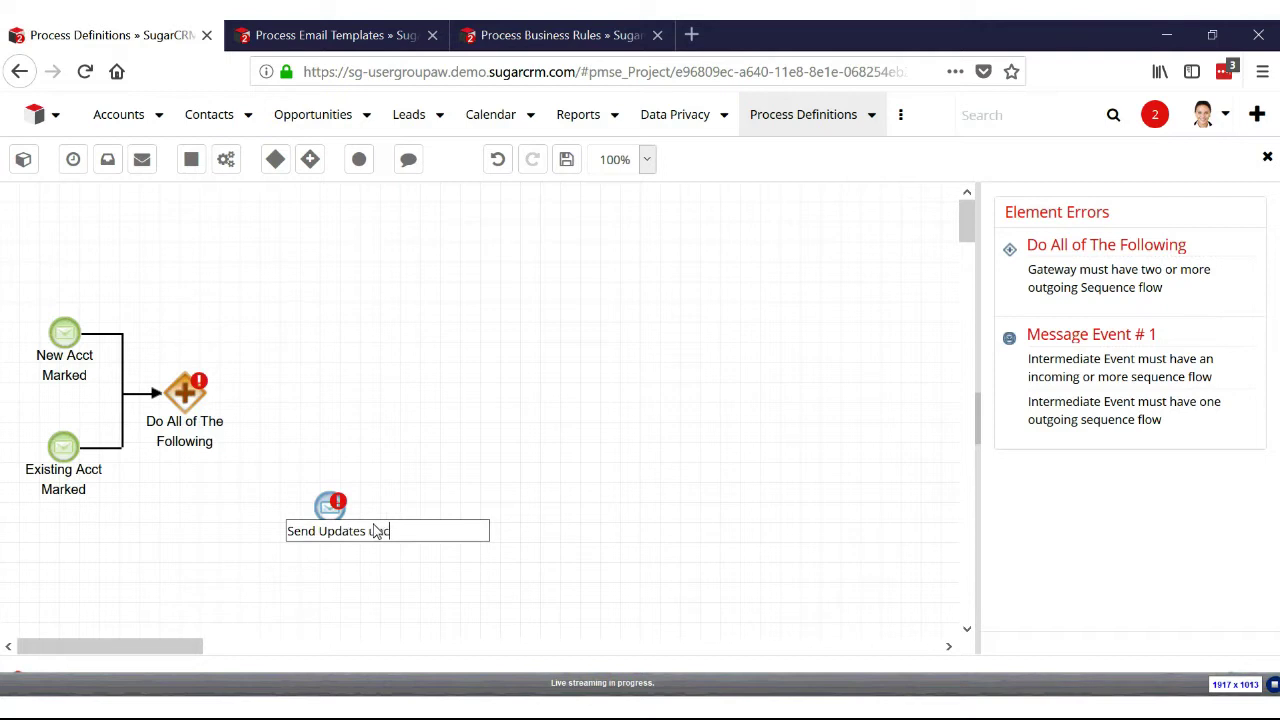
type(" unchecked")
key("Return")
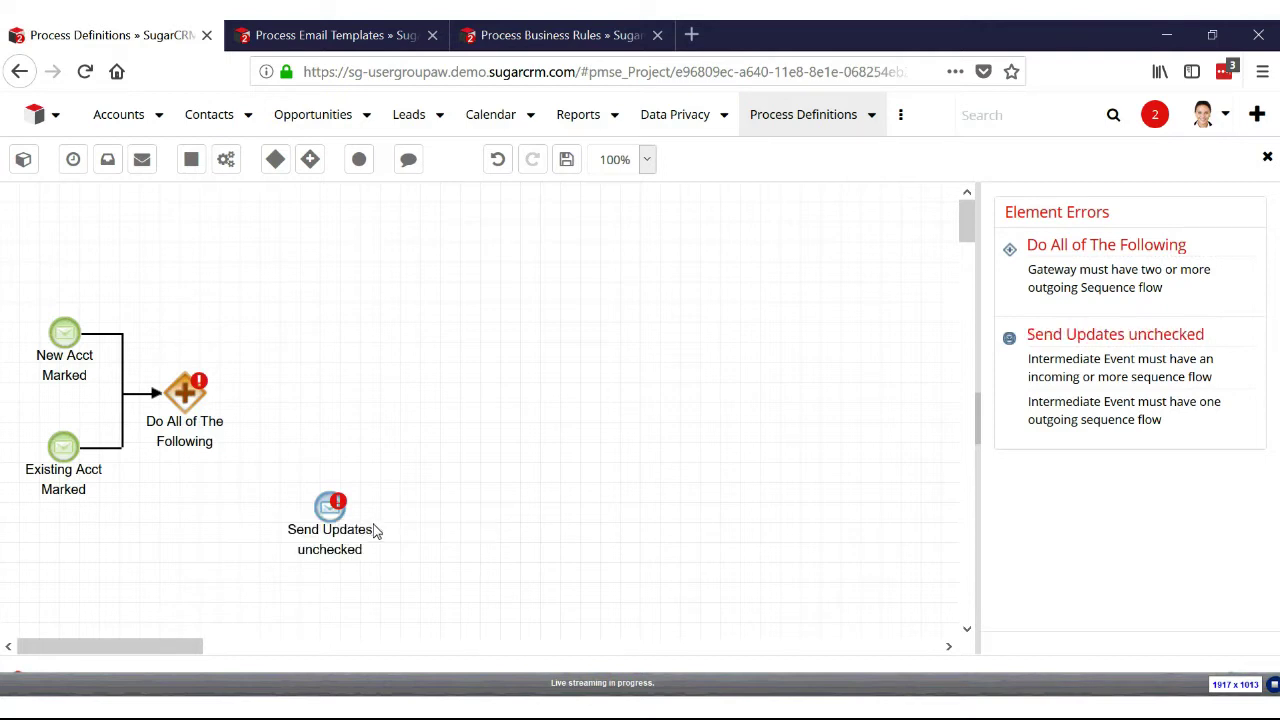
- Build a module field evaluation on Accounts for Send Updates unchecked: Send Periodic Updates changes to unchecked
right_click(368, 511)
left_click(385, 520)
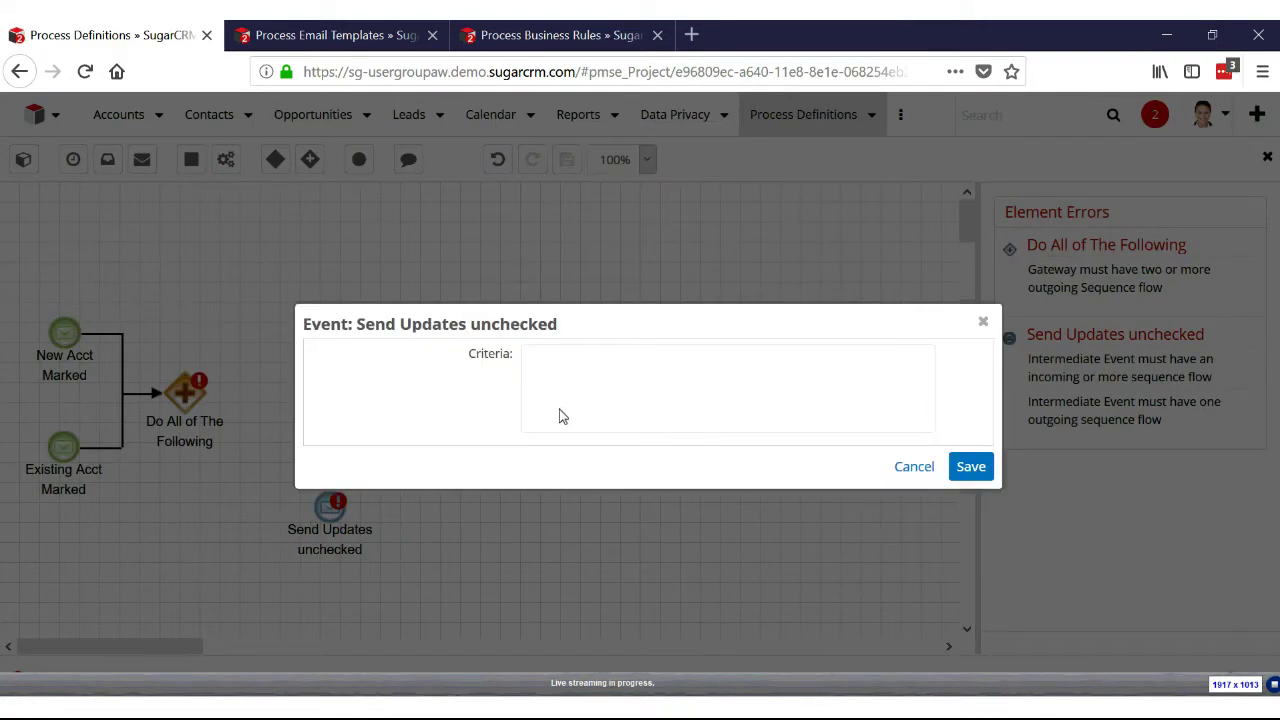
left_click(560, 417)
left_click(560, 479)
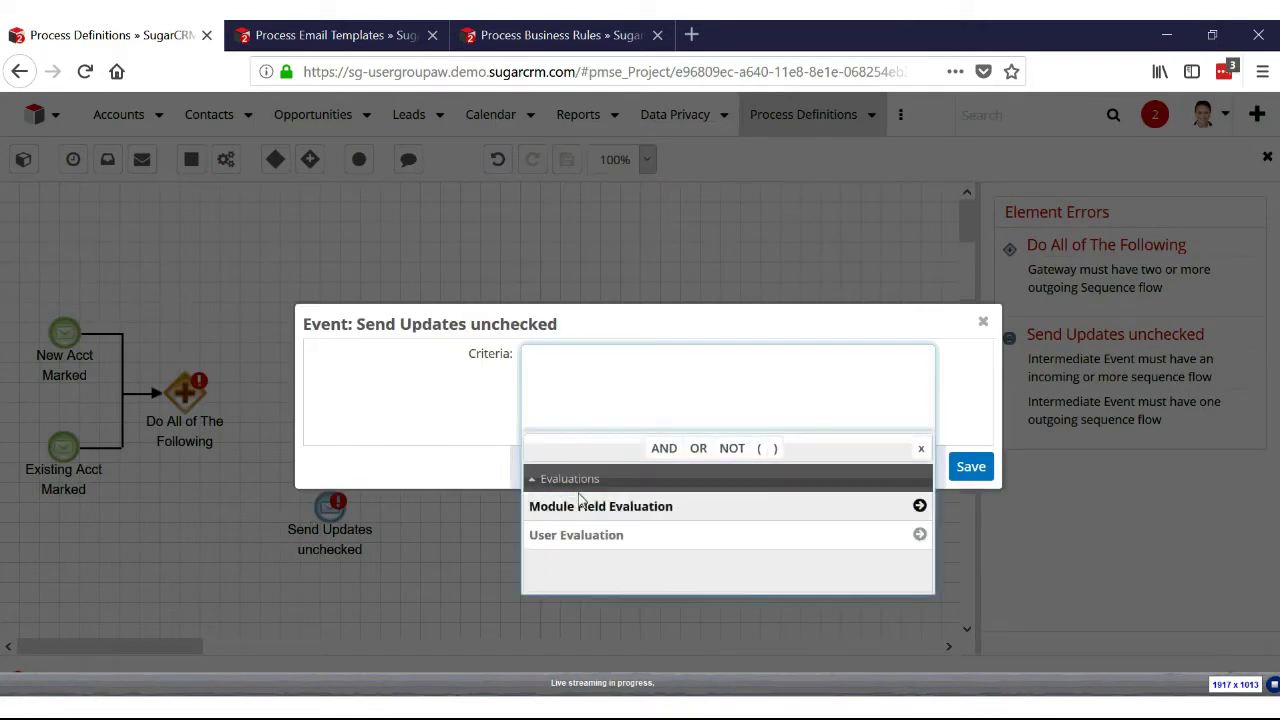
left_click(588, 505)
left_click(605, 651)
scroll(615, 577, "down", 3)
scroll(616, 550, "down", 4)
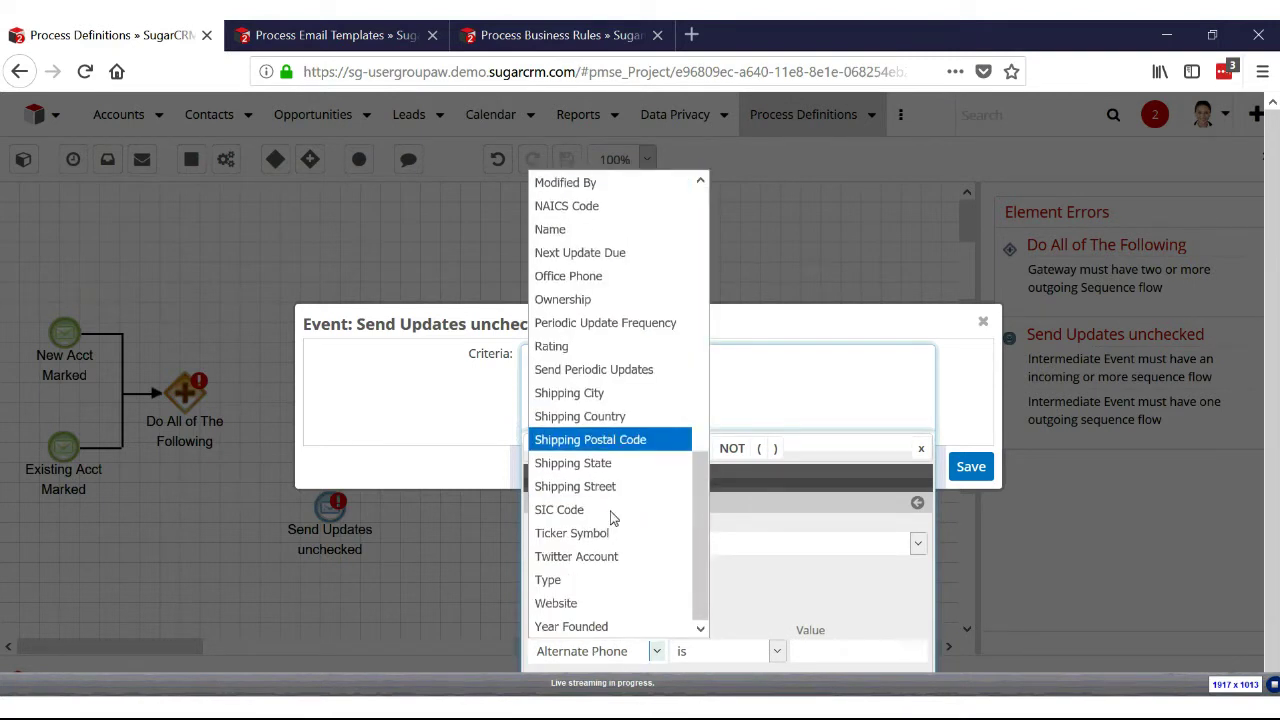
left_click(604, 371)
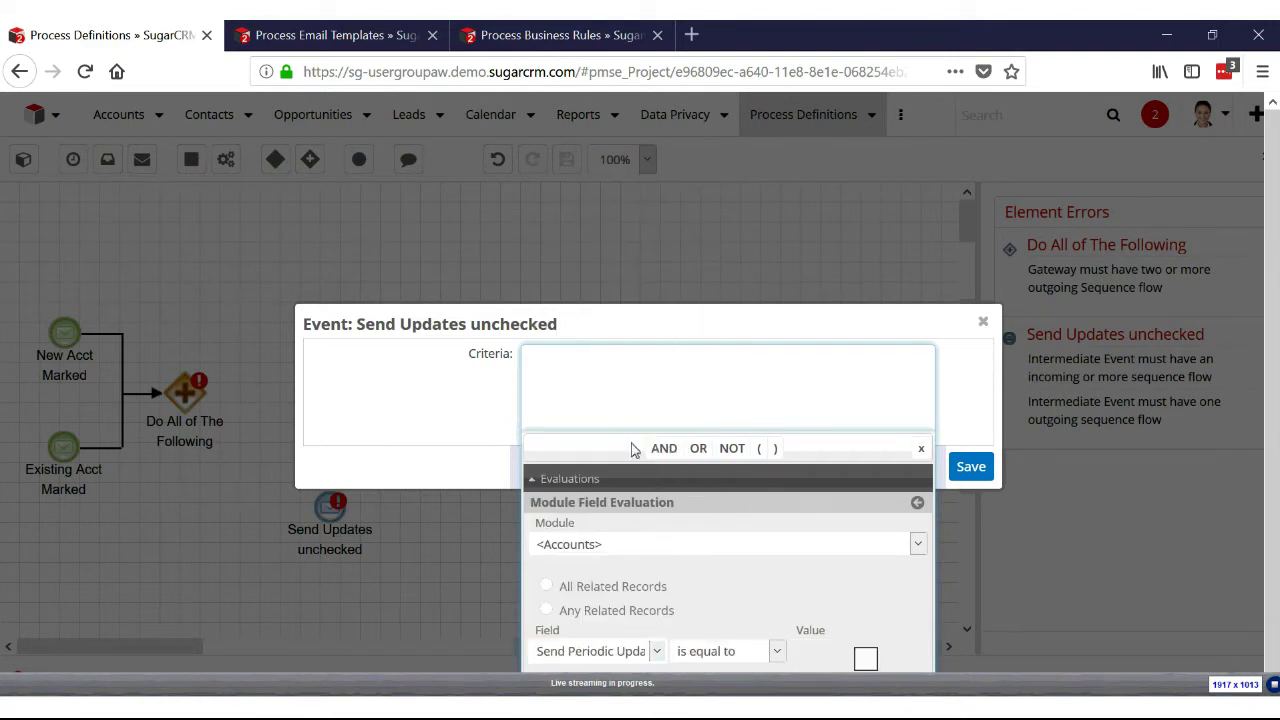
left_click(743, 658)
left_click(750, 625)
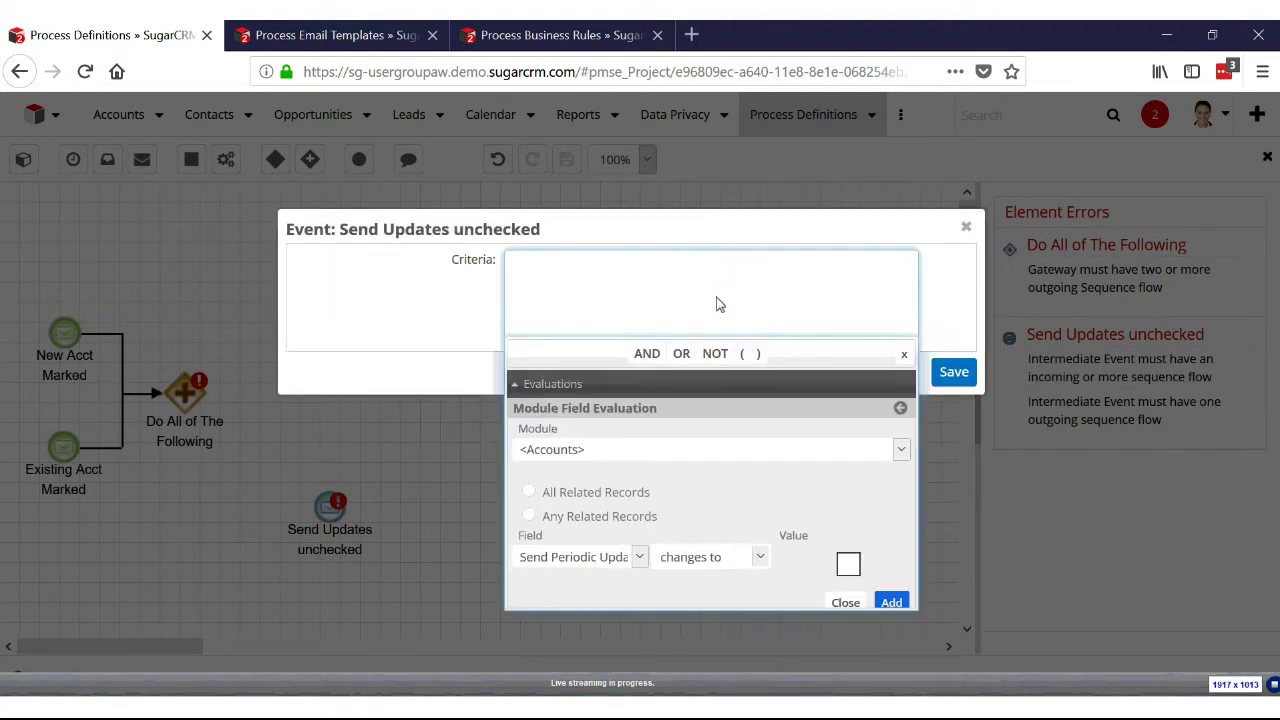
- Add the evaluation to the criteria of Send Updates unchecked and save the event's settings
left_click(889, 601)
left_click(962, 330)
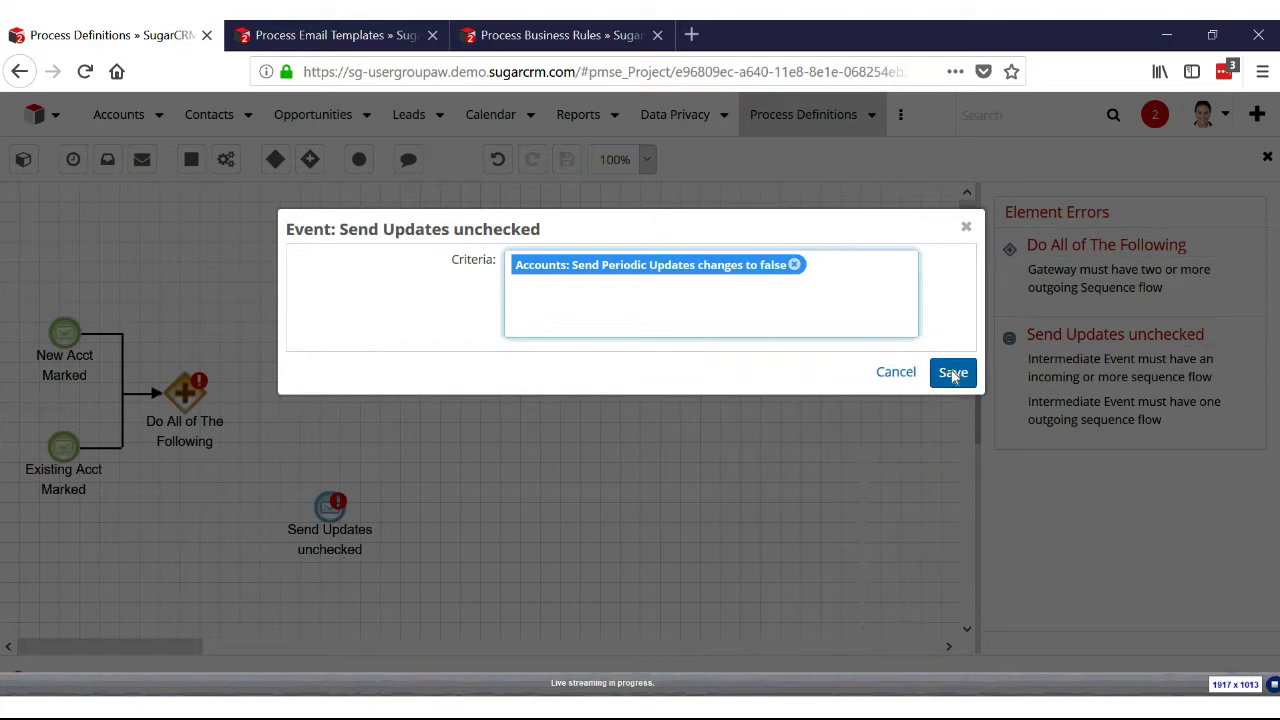
left_click(953, 374)
- Connect Do All of The Following through Send Updates unchecked to a new end event whose result is Terminate Process
left_click_drag(206, 396, 330, 506)
left_click_drag(359, 159, 455, 508)
right_click(467, 512)
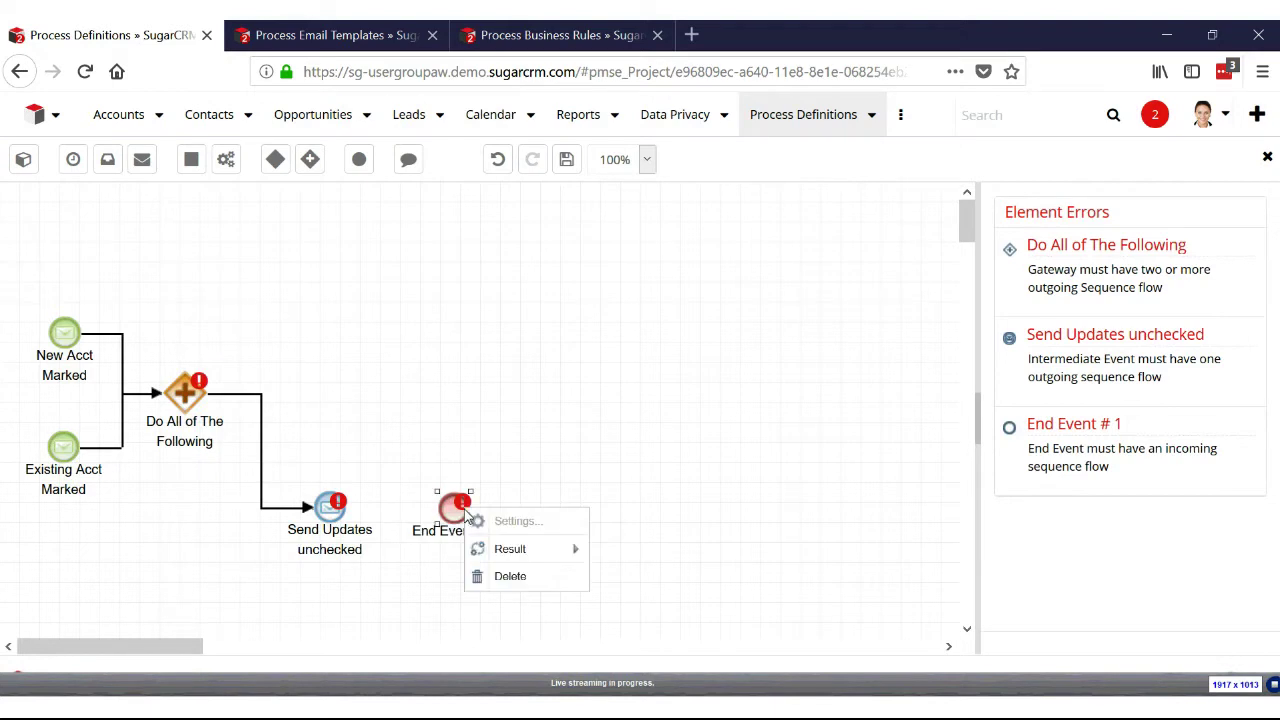
mouse_move(575, 552)
left_click(621, 575)
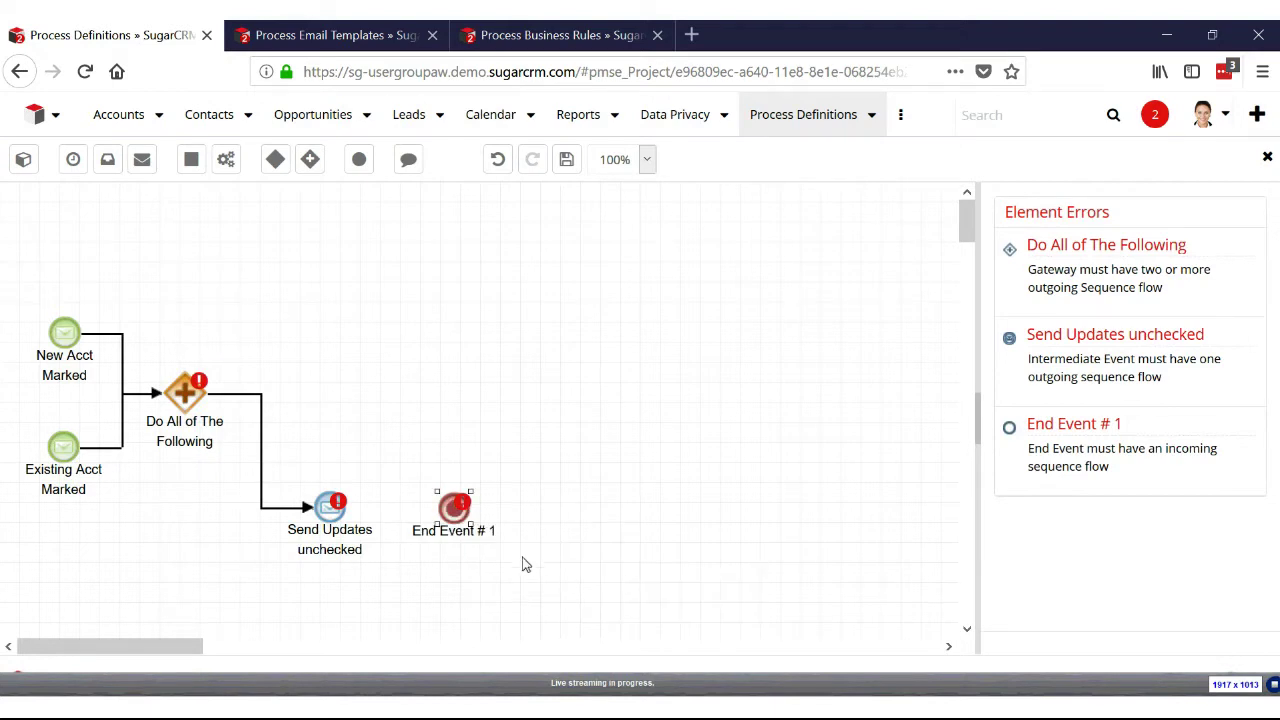
left_click_drag(362, 510, 452, 514)
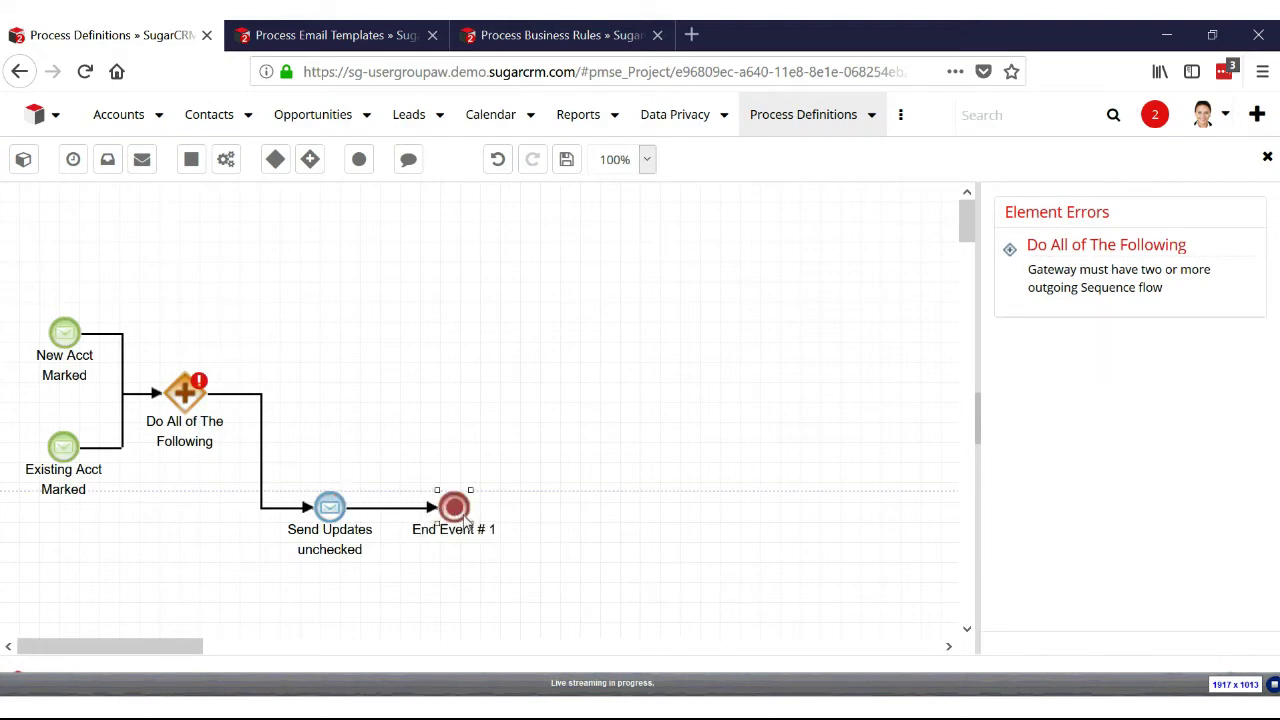
- Review the result options available for the end event
right_click(455, 513)
mouse_move(520, 566)
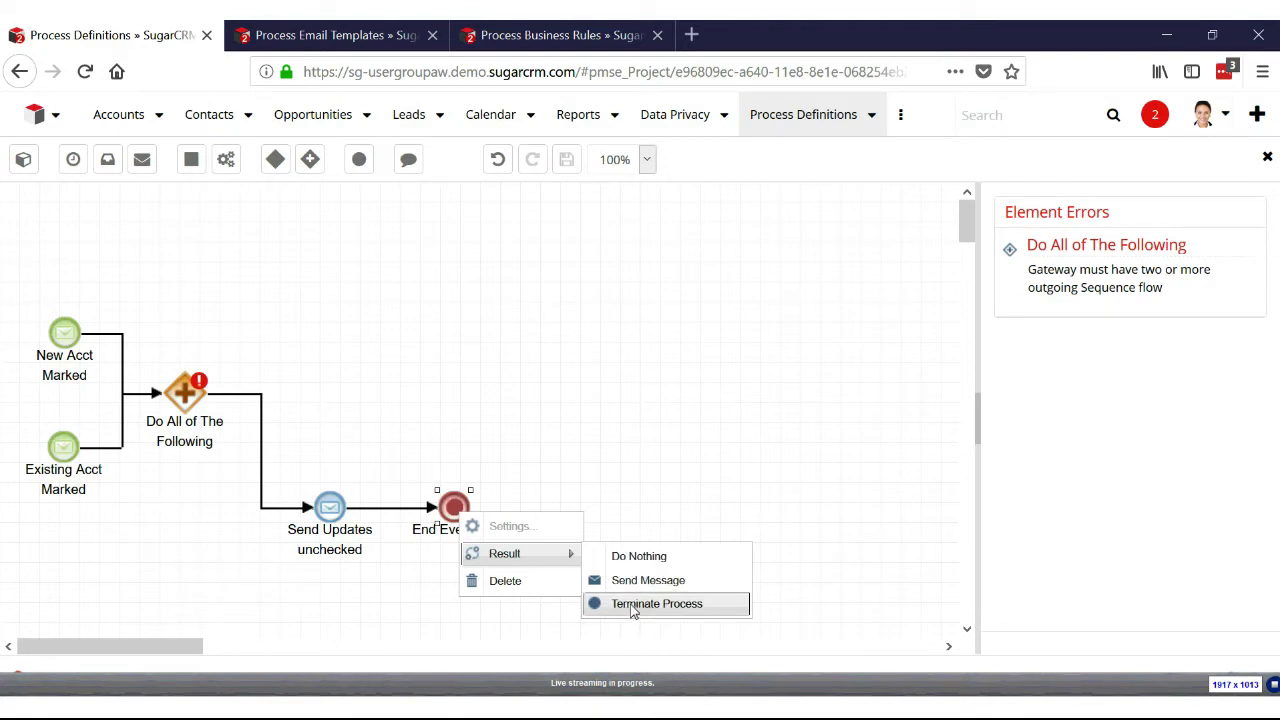
left_click(606, 480)
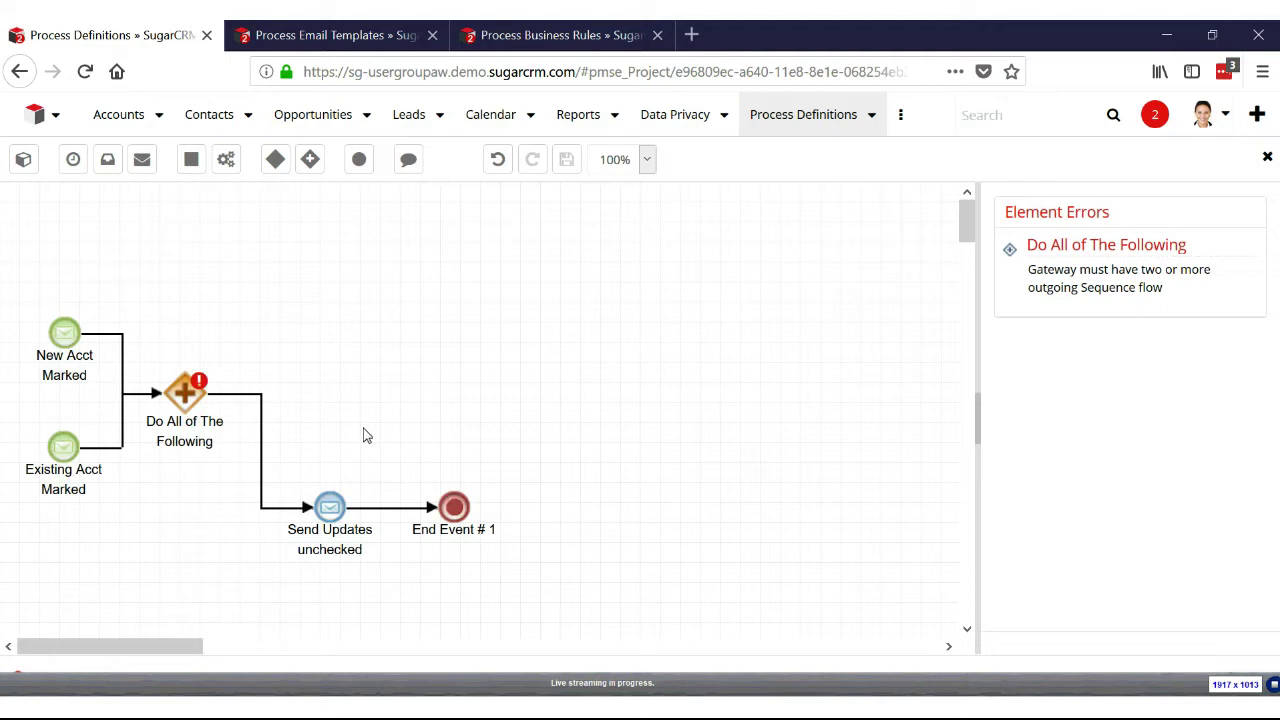
- Place an exclusive gateway named Check Frequency above Send Updates unchecked and connect Do All of The Following to it
left_click_drag(275, 159, 372, 362)
type("C")
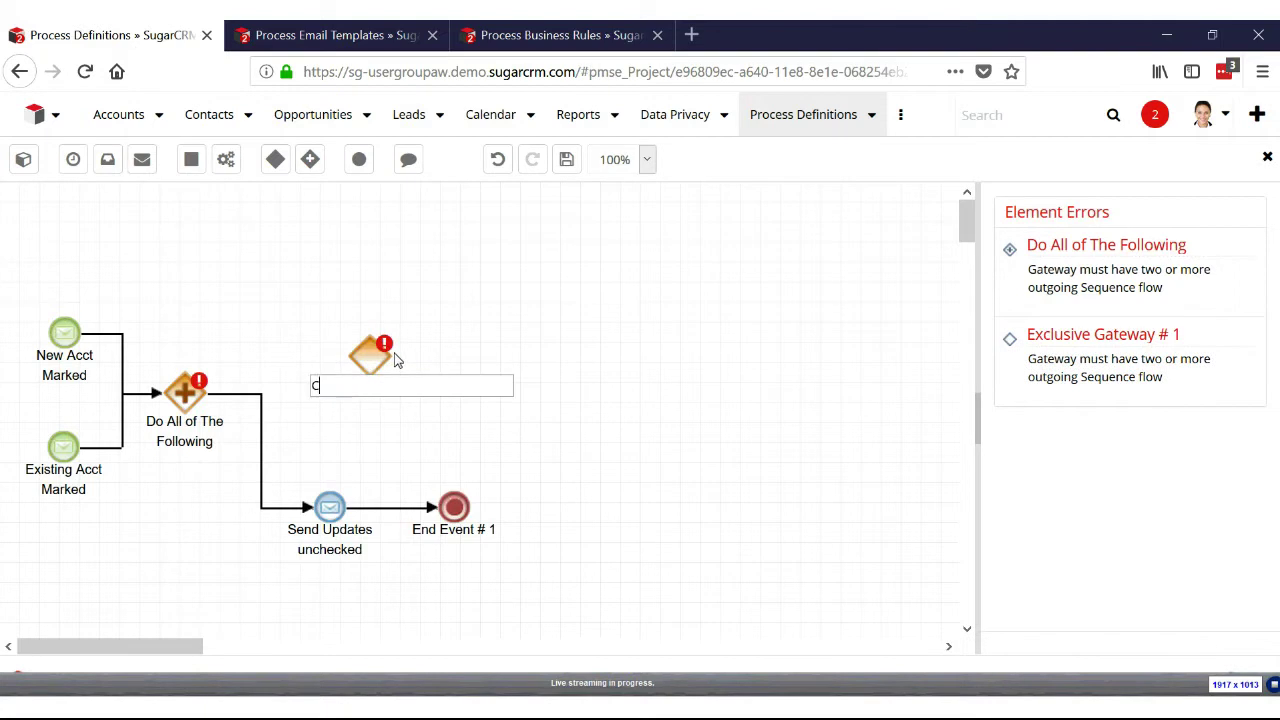
type("heck Frequency")
key("Return")
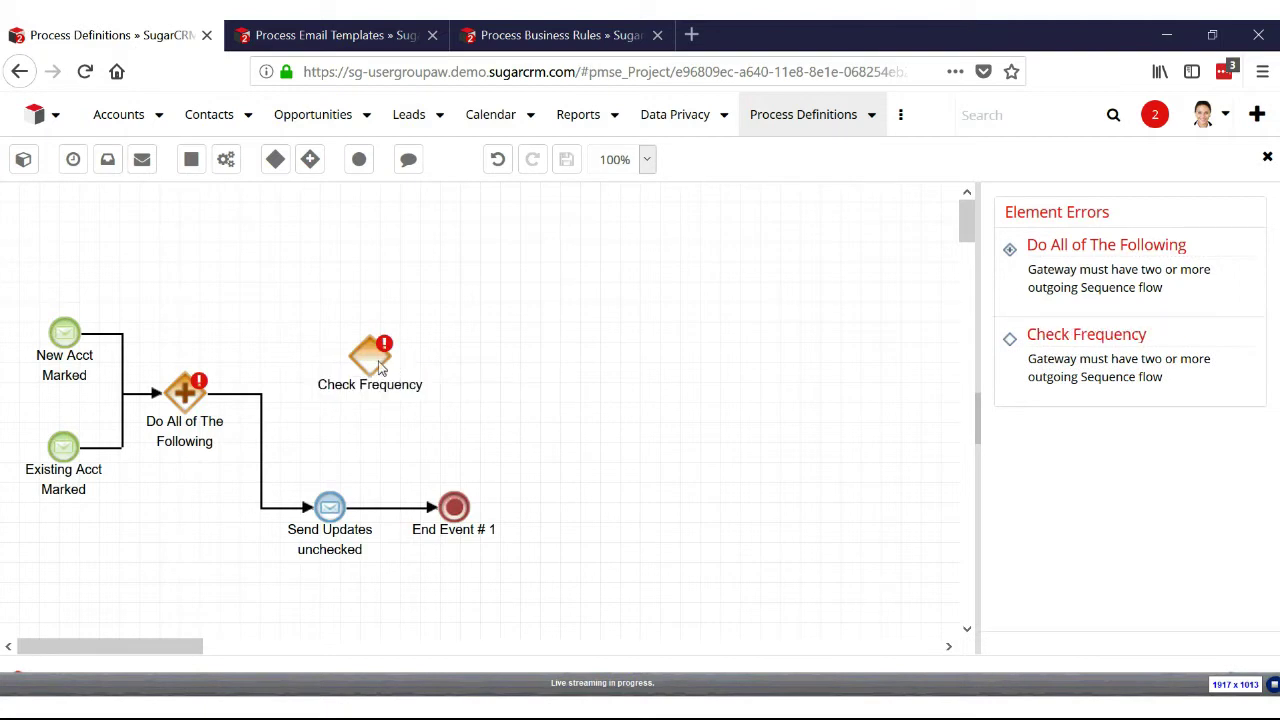
mouse_move(207, 398)
left_mouse_down()
mouse_move(366, 368)
mouse_move(341, 350)
left_mouse_up()
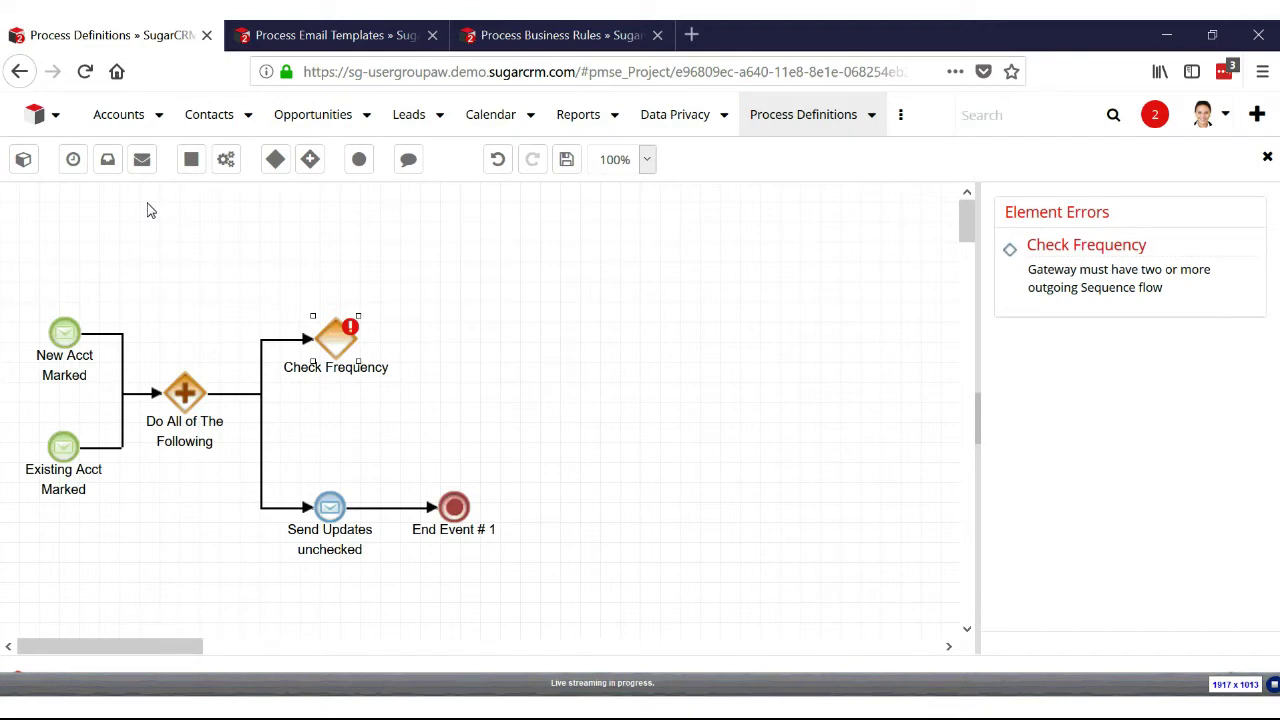
- Stack three actions beside Check Frequency named Set date to 1 yearlater, Set date to 6 months later and Set date to 3 months later
left_click_drag(226, 160, 459, 235)
type("Set date to 1 yearlater")
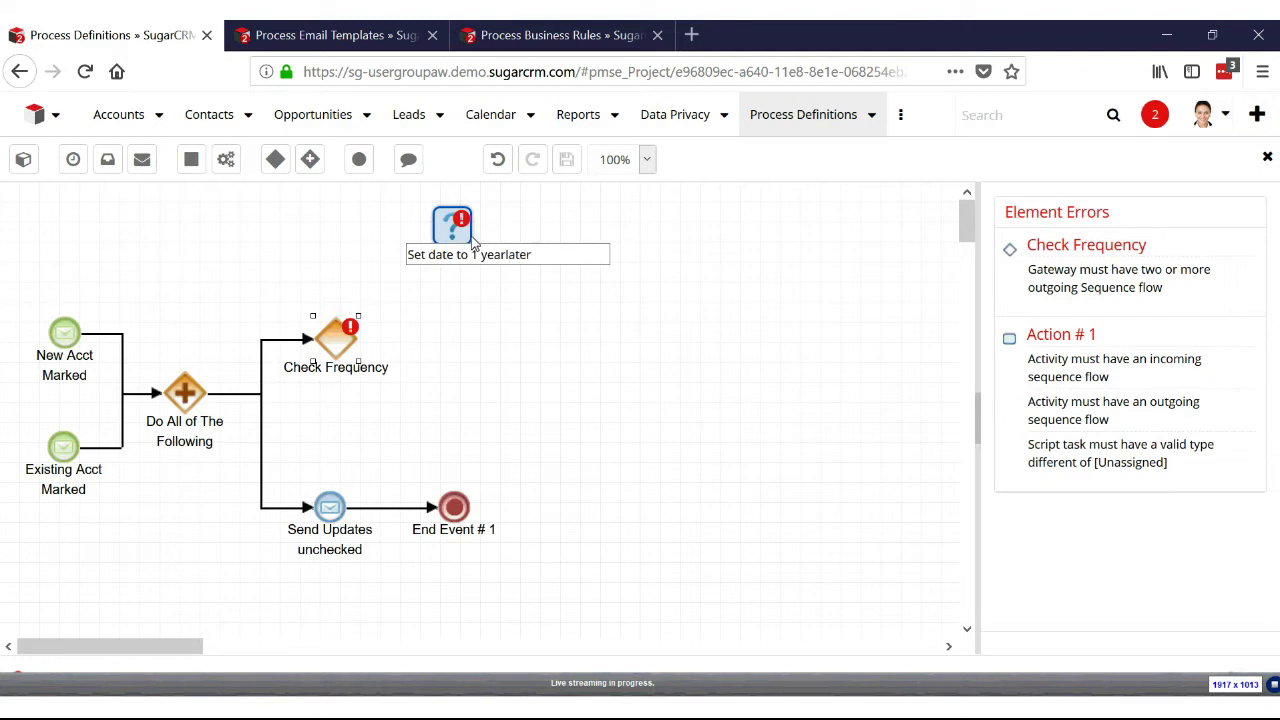
key("Return")
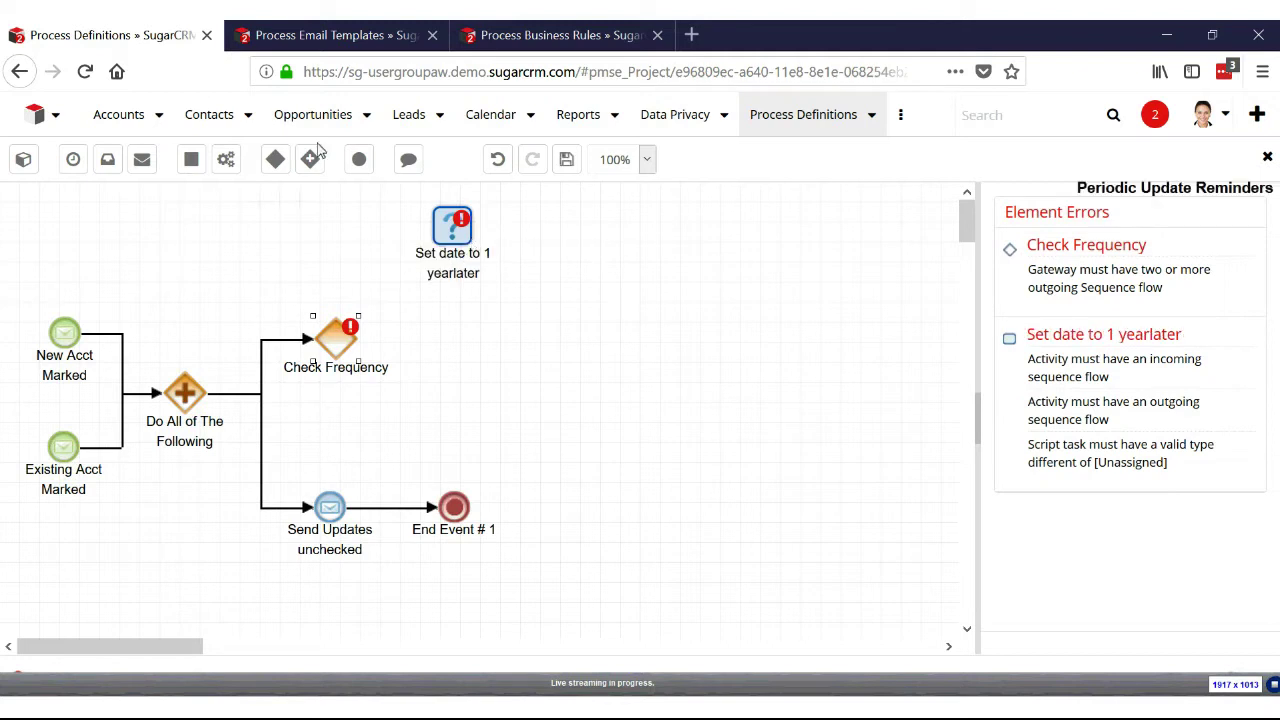
left_click_drag(228, 165, 450, 322)
type("Set date to 6")
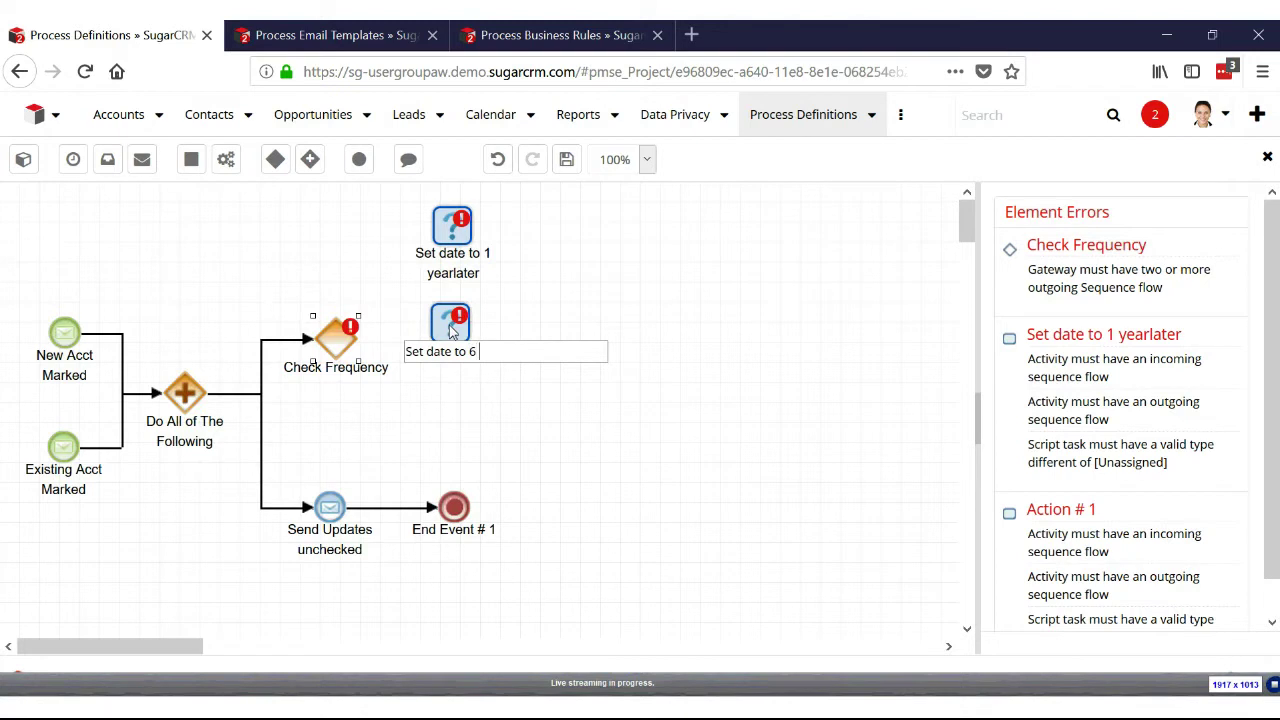
type(" months later")
key("Return")
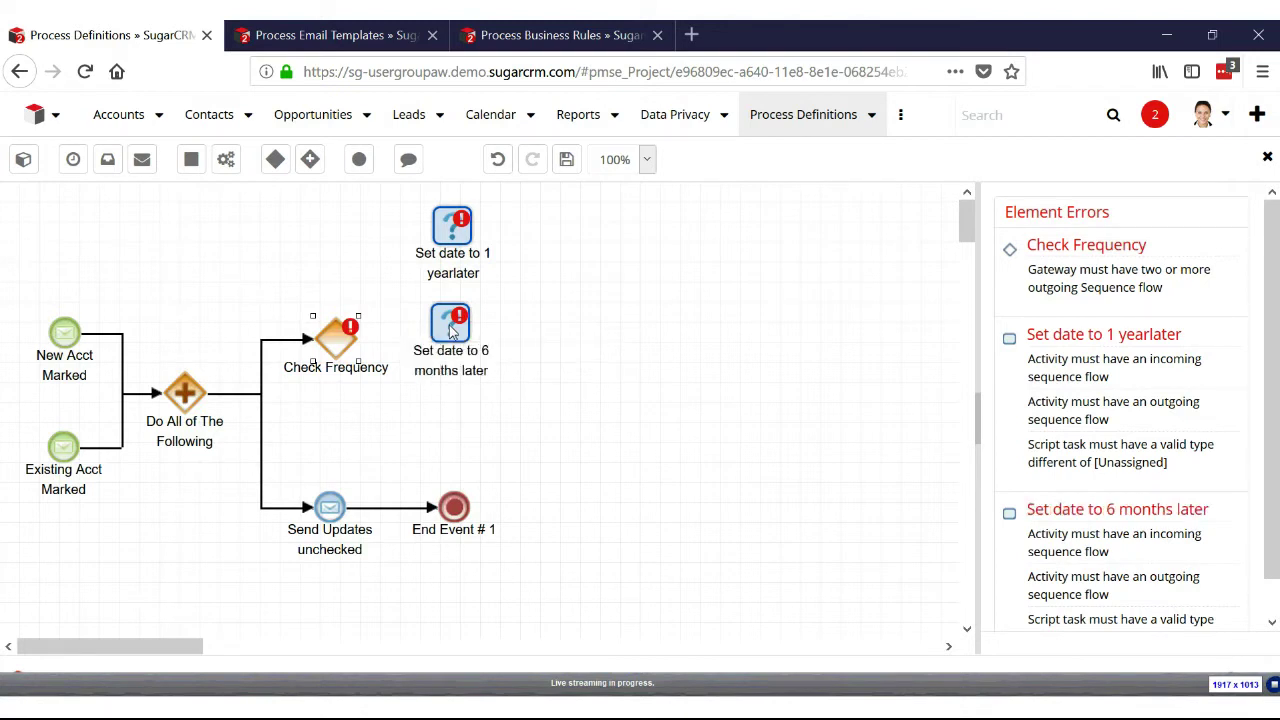
left_click_drag(228, 165, 451, 420)
type("Se")
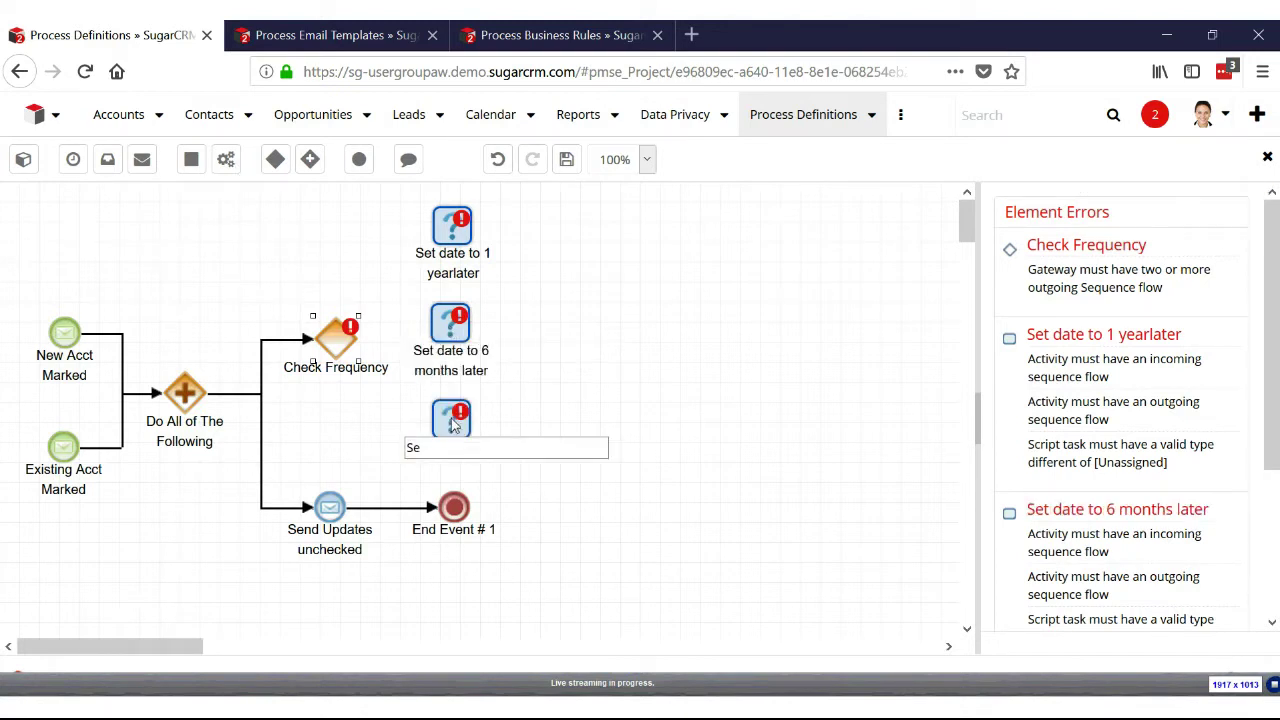
type("t date to 3 months later")
key("Return")
- Set the action type of Set date to 1 yearlater to Change Field
right_click(452, 218)
mouse_move(528, 258)
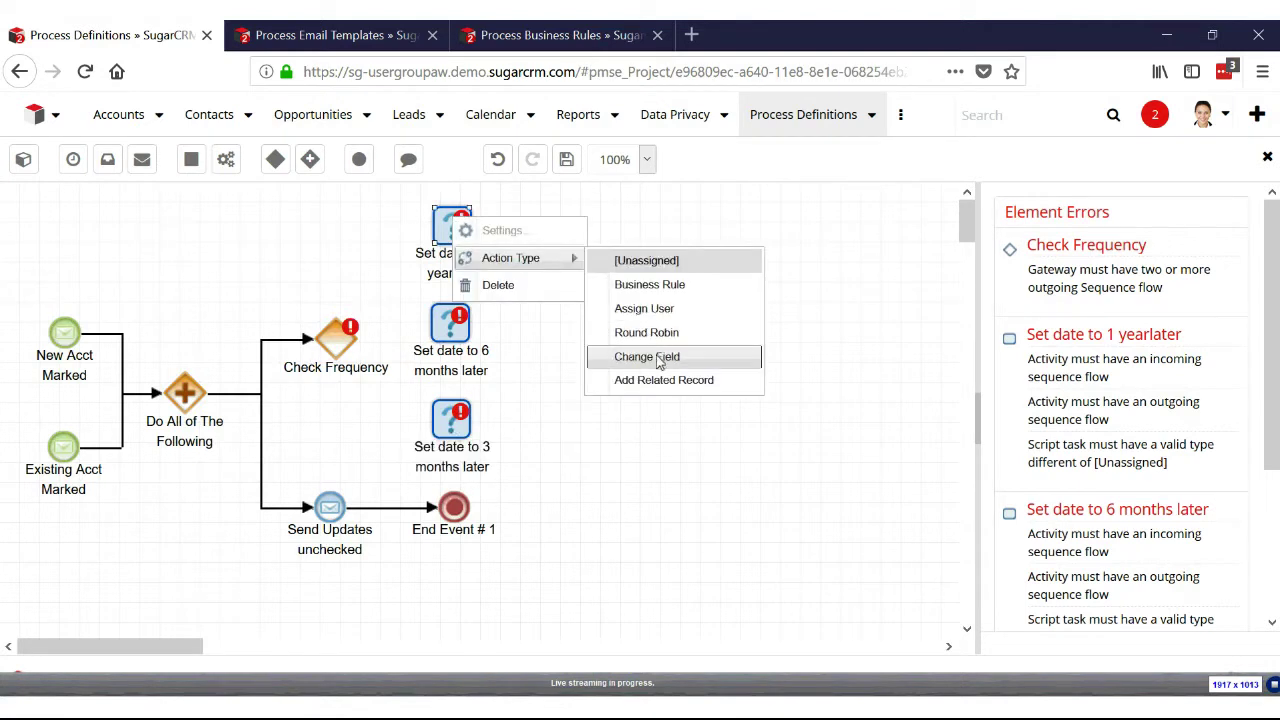
left_click(659, 357)
- In the settings of Set date to 1 yearlater, enable Next Update Due for Accounts and start its expression with Last Update Sent +
right_click(462, 232)
left_click(530, 250)
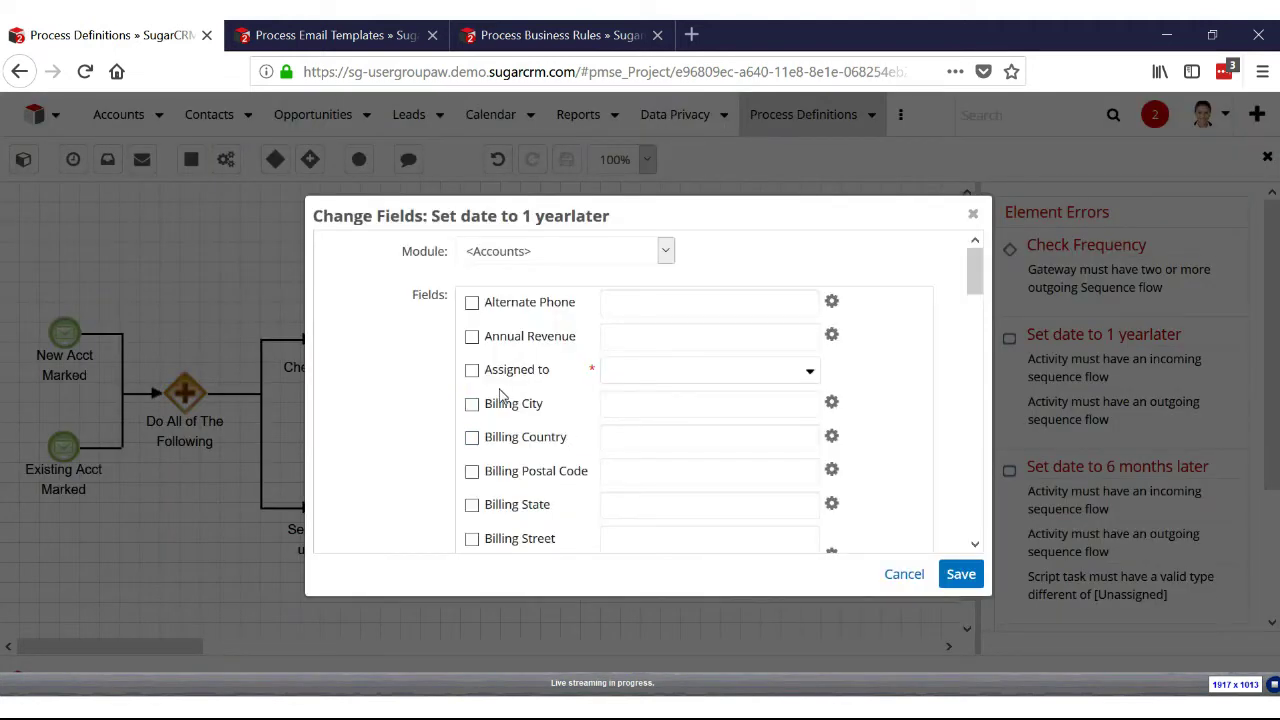
scroll(507, 392, "down", 10)
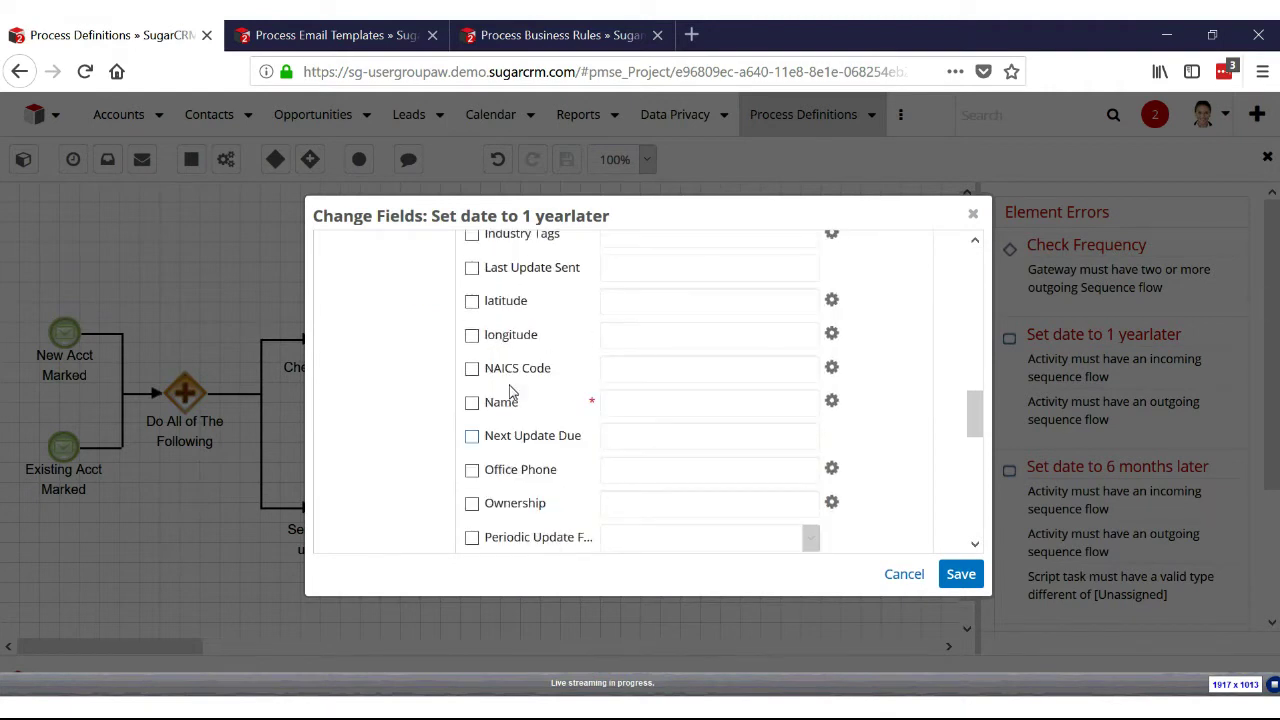
left_click(471, 437)
left_click(650, 446)
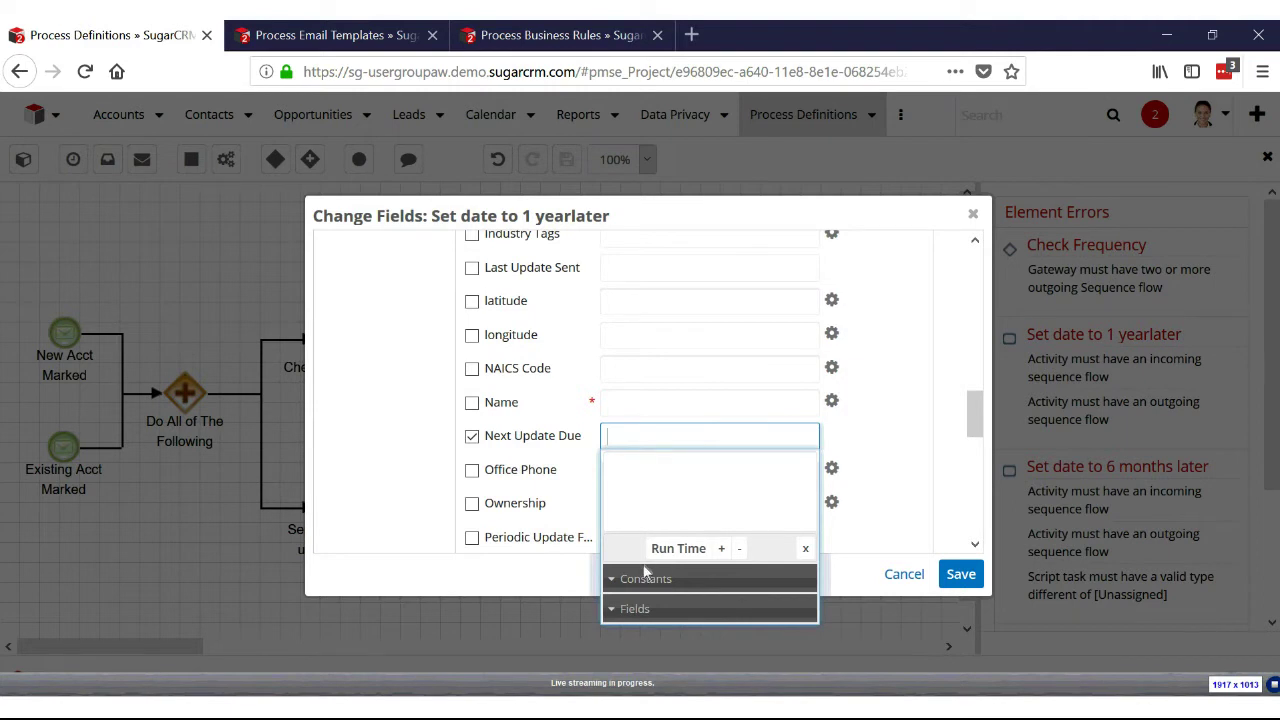
left_click(634, 609)
left_click(663, 622)
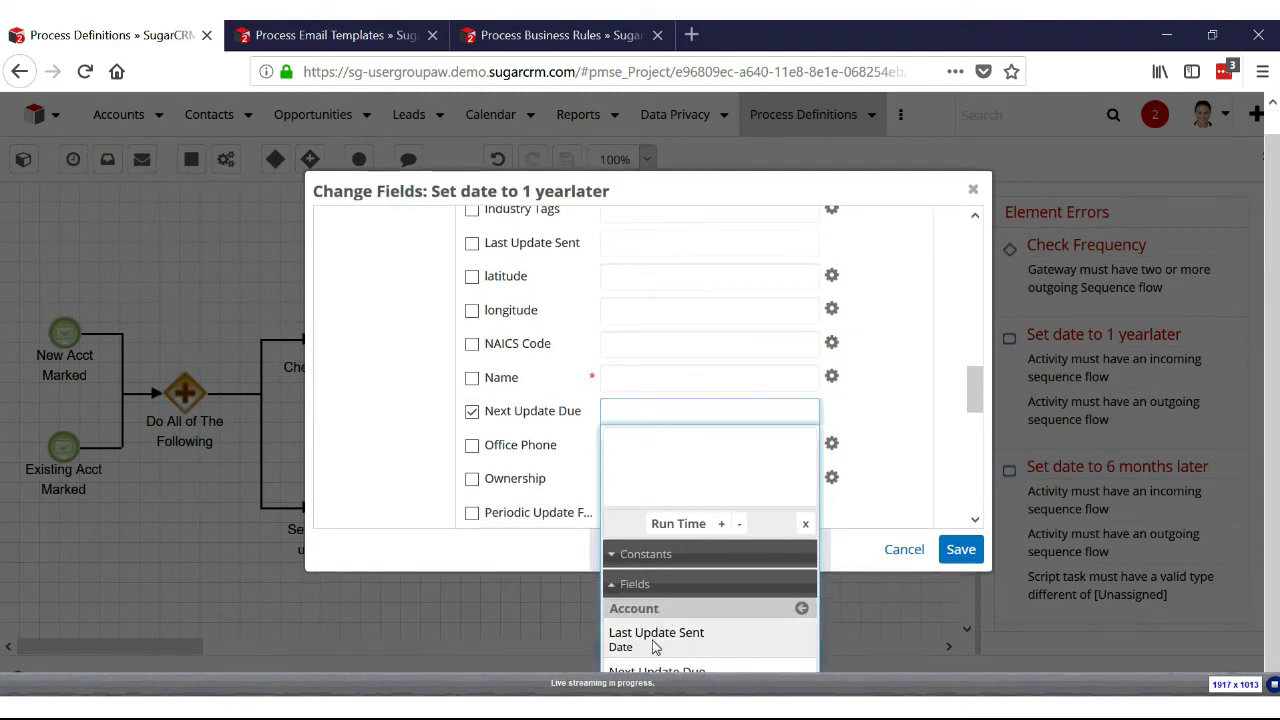
left_click(655, 640)
left_click(721, 523)
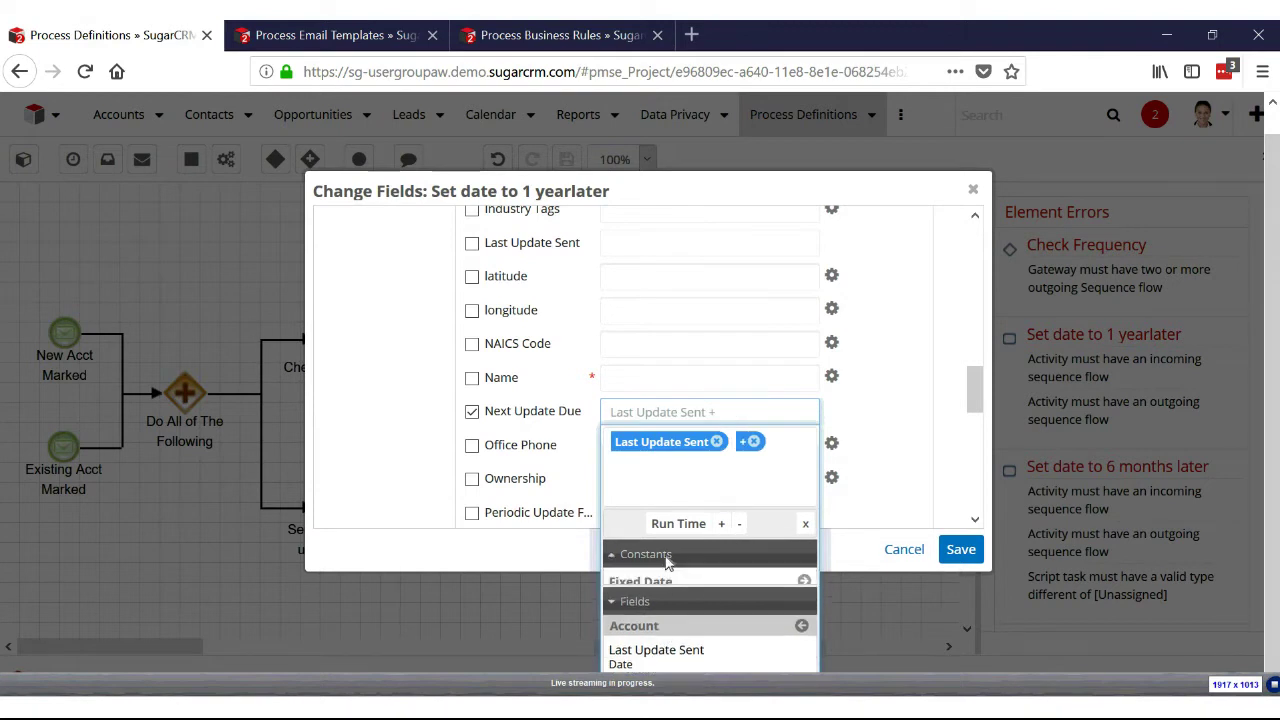
- Complete the Next Update Due expression with a constant time span of 1 and save the action's settings
left_click(673, 558)
left_click(652, 612)
left_click(655, 621)
type("1")
left_click(793, 657)
left_click(912, 481)
left_click(960, 574)
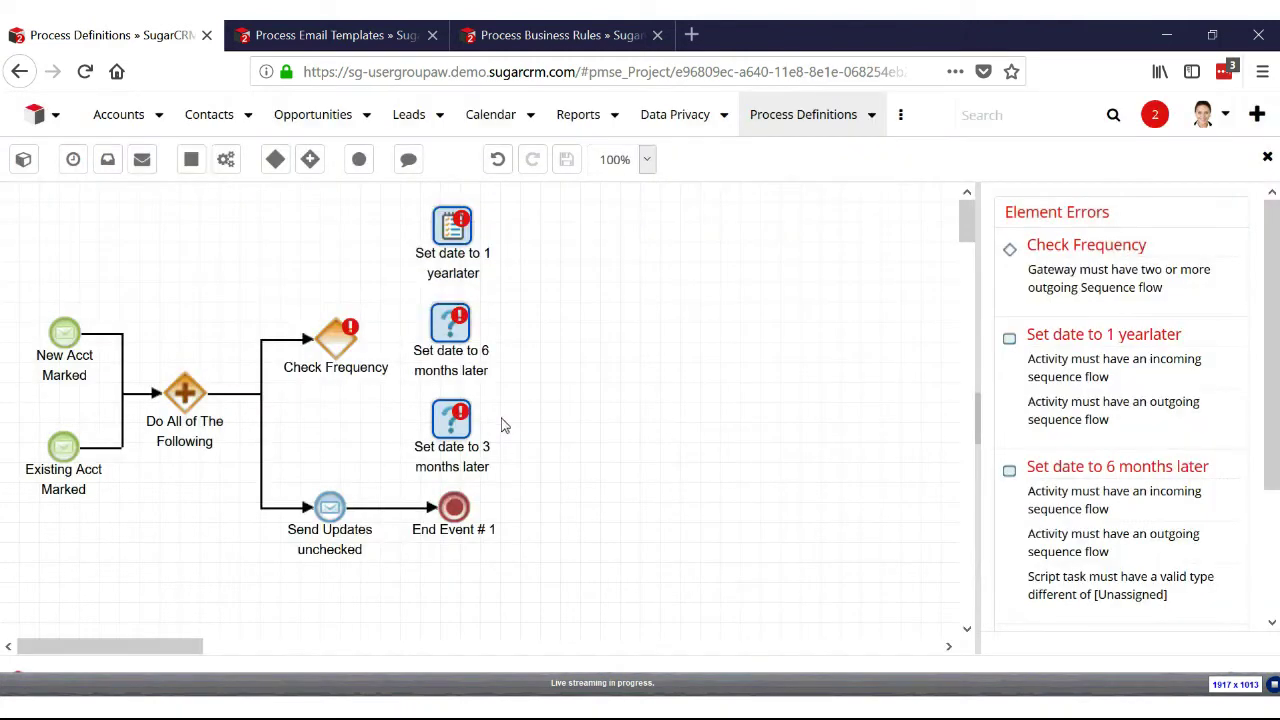
- Set the action type of Set date to 6 months later to Change Field
right_click(455, 340)
mouse_move(520, 374)
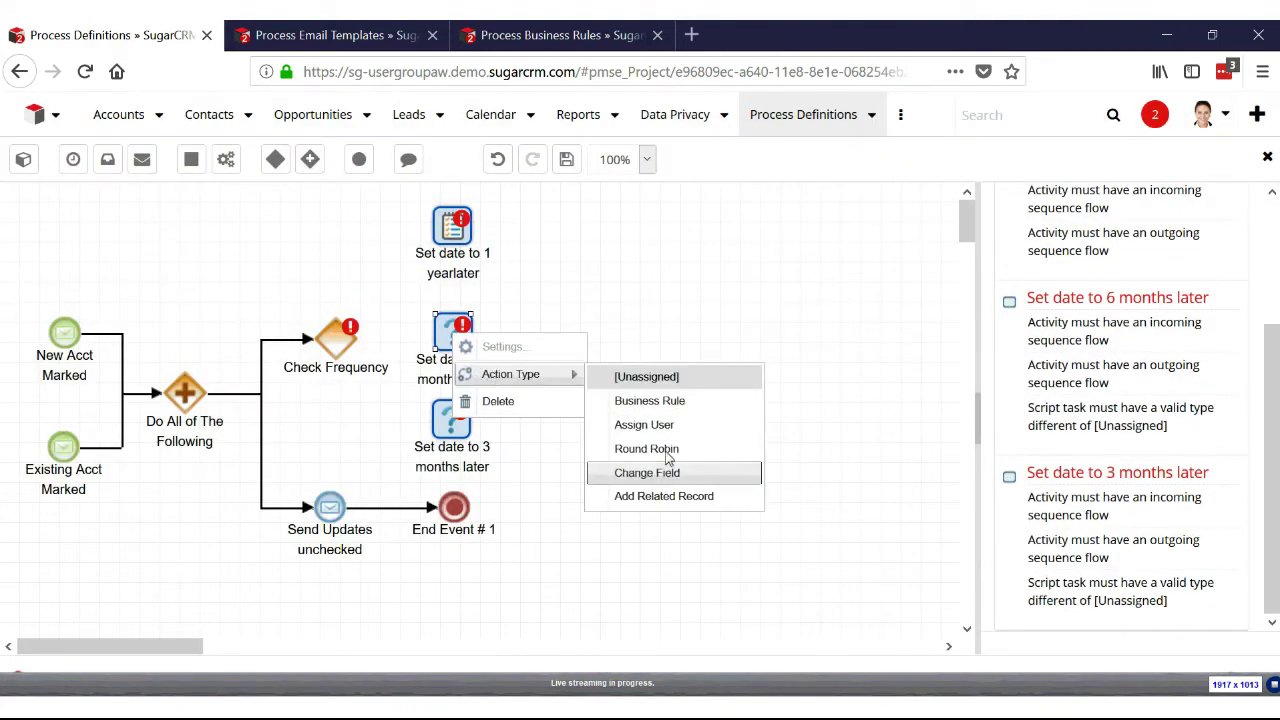
left_click(640, 472)
- In the settings of Set date to 6 months later, enable Next Update Due and start its expression with Last Update Sent +
right_click(462, 345)
left_click(465, 348)
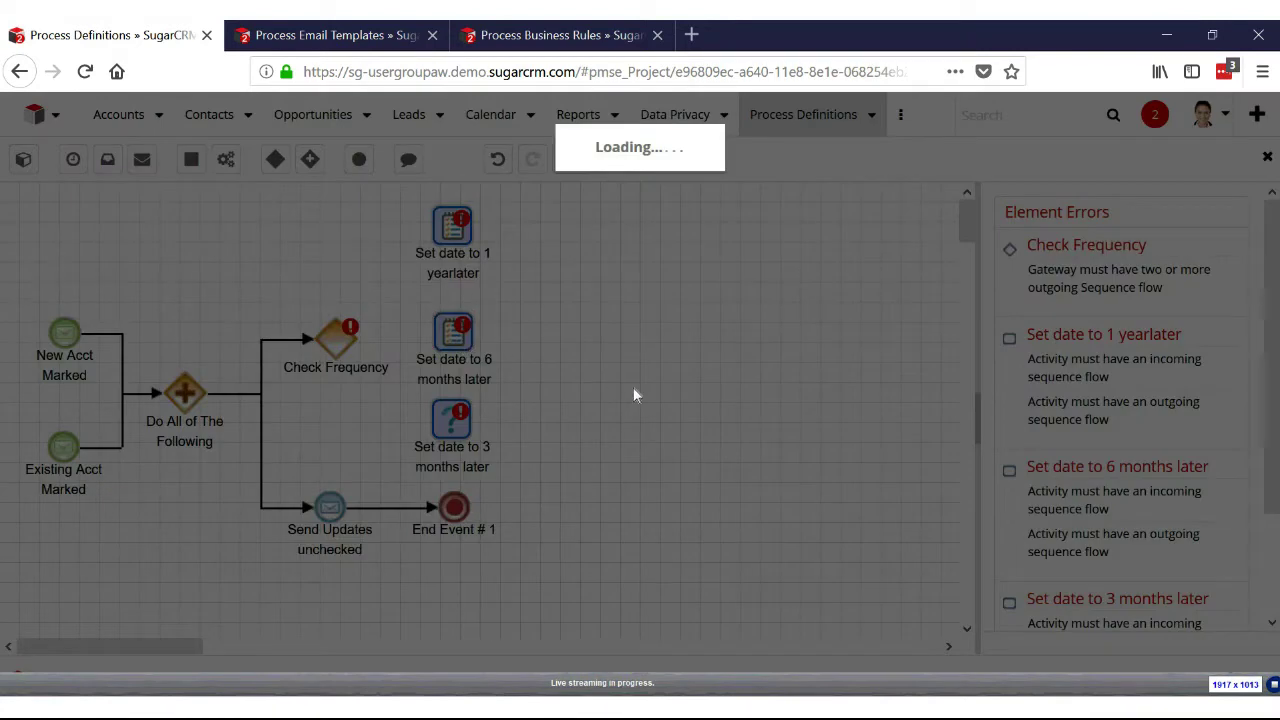
scroll(548, 438, "down", 8)
scroll(548, 440, "down", 6)
left_click(528, 338)
left_click(640, 334)
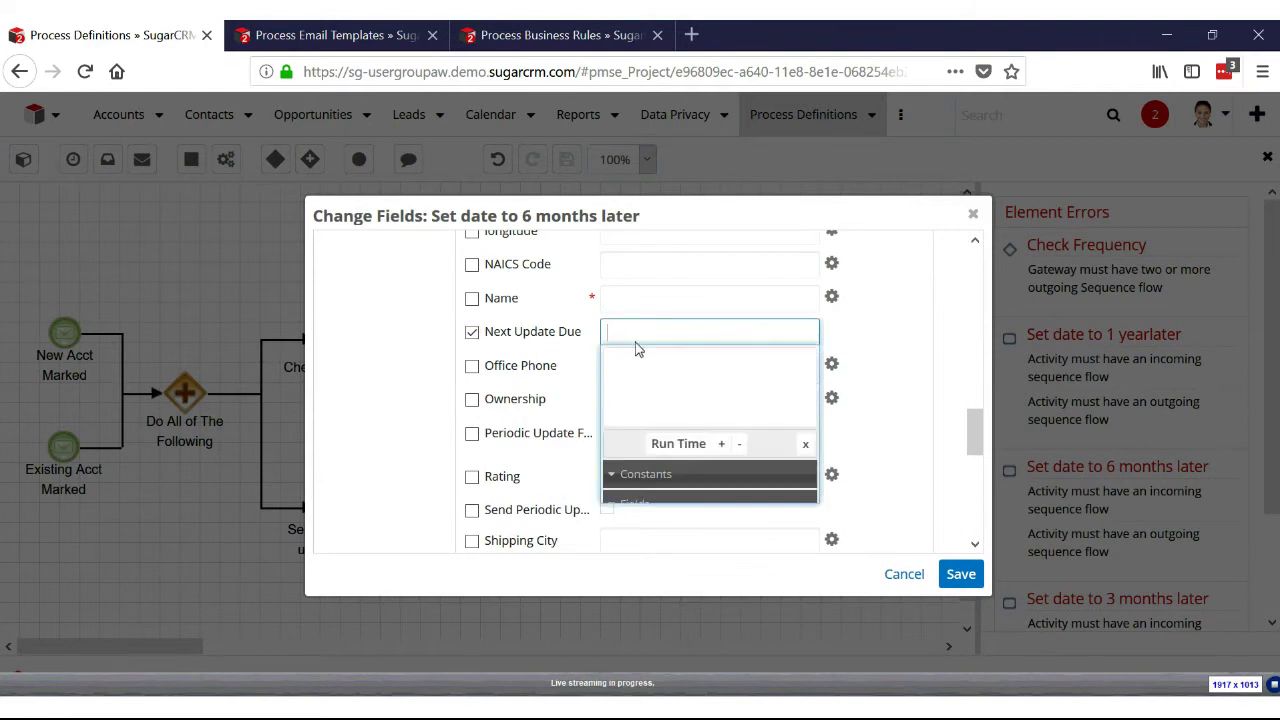
left_click(641, 505)
left_click(658, 540)
left_click(675, 572)
left_click(721, 444)
- Complete the Next Update Due expression with a constant time span of 6 months and save the action's settings
left_click(677, 476)
left_click(655, 531)
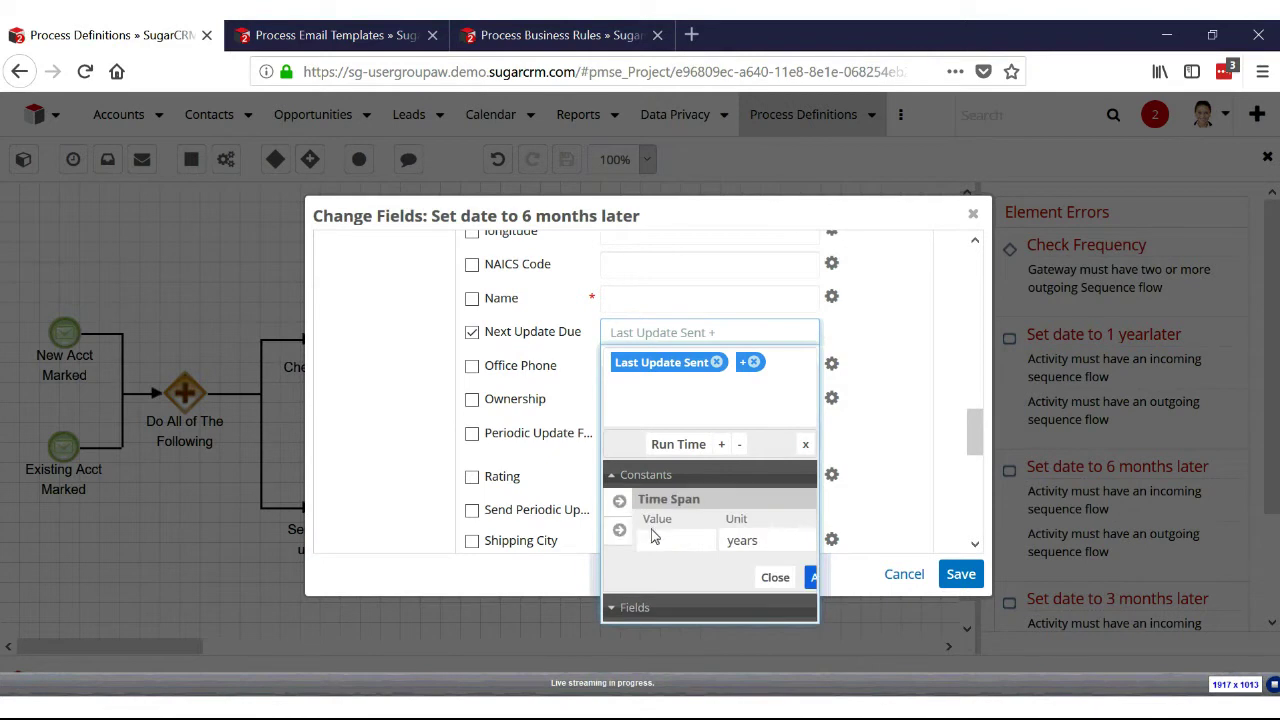
left_click(700, 545)
left_click(712, 586)
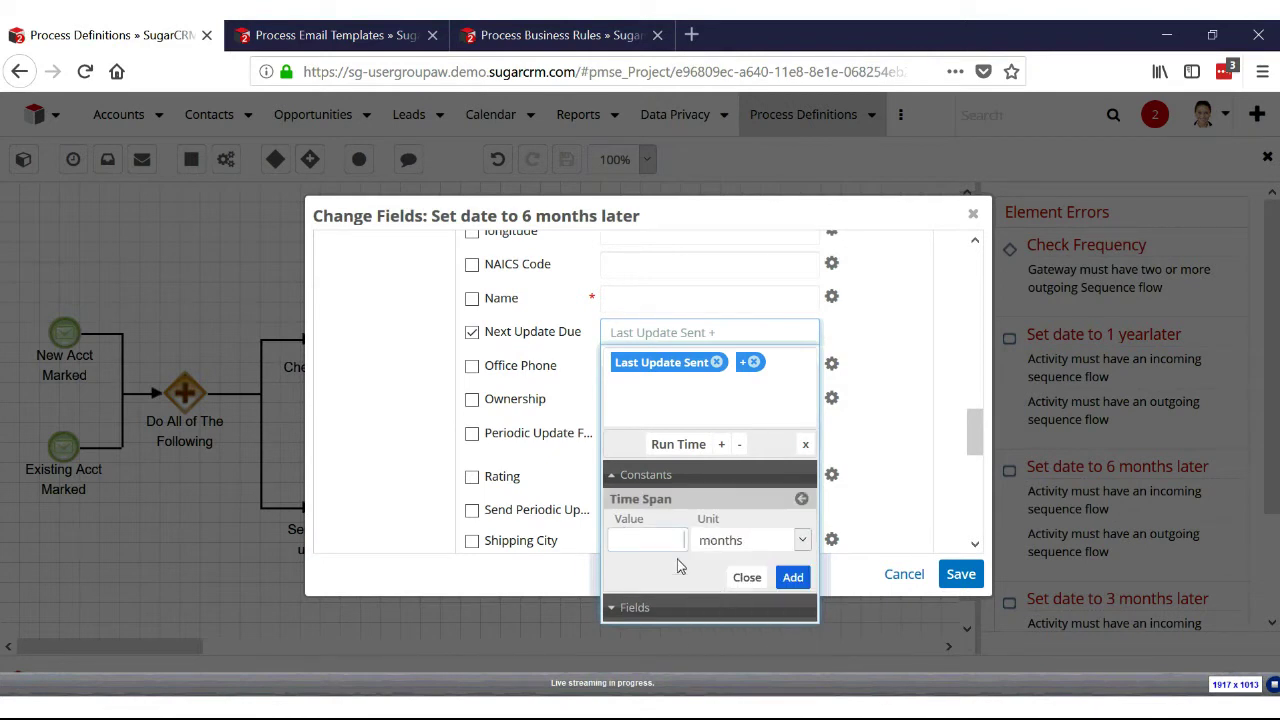
left_click(792, 577)
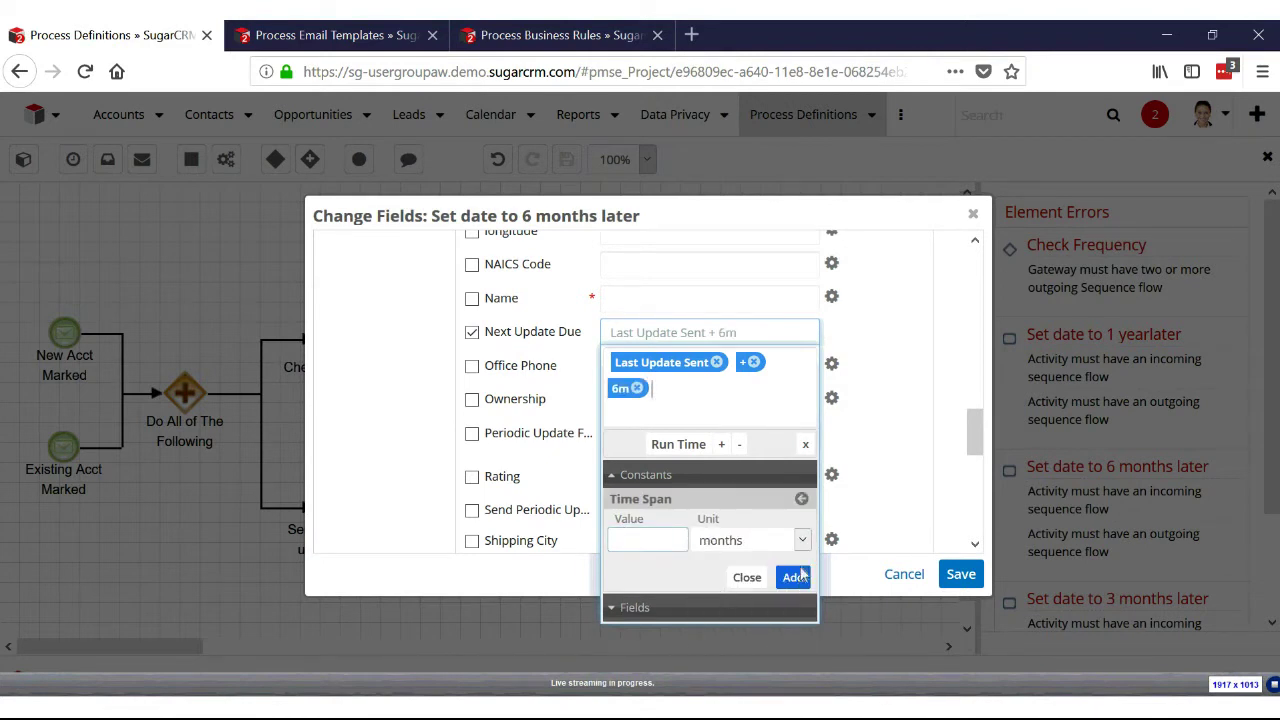
left_click(958, 575)
- Set the action type of Set date to 3 months later to Change Field
right_click(460, 428)
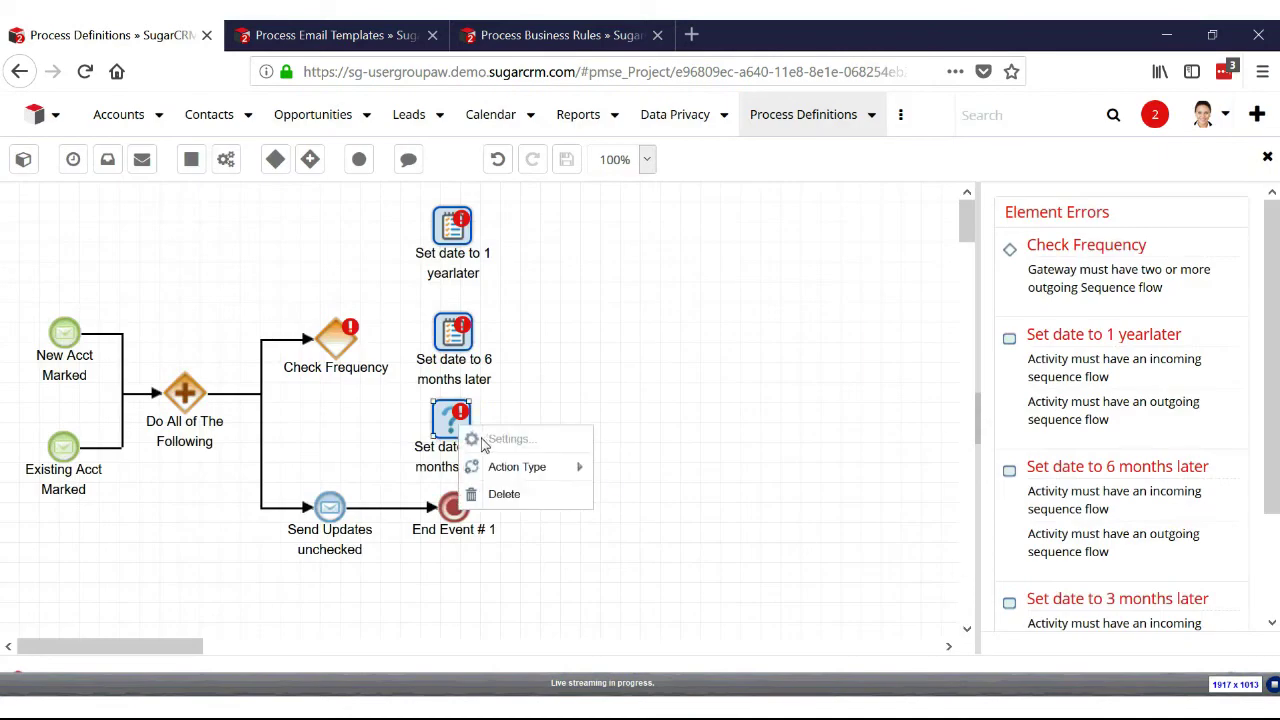
mouse_move(516, 466)
left_click(660, 565)
right_click(470, 428)
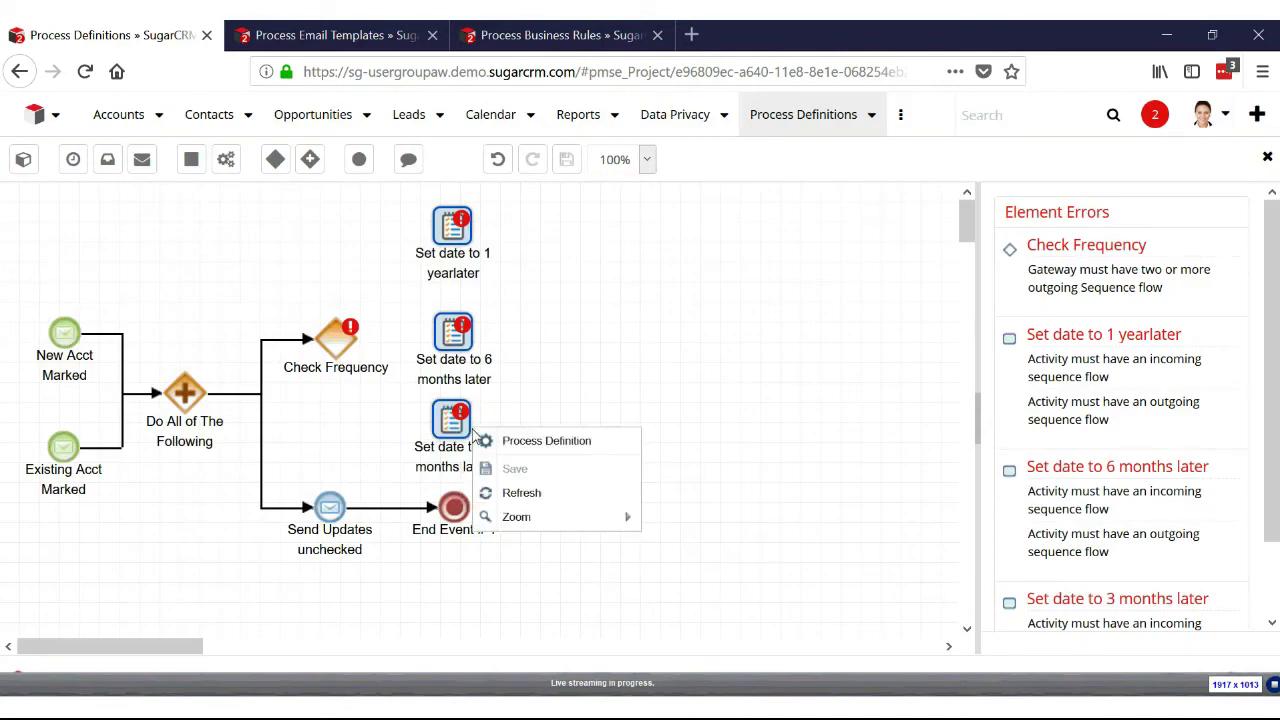
left_click(509, 442)
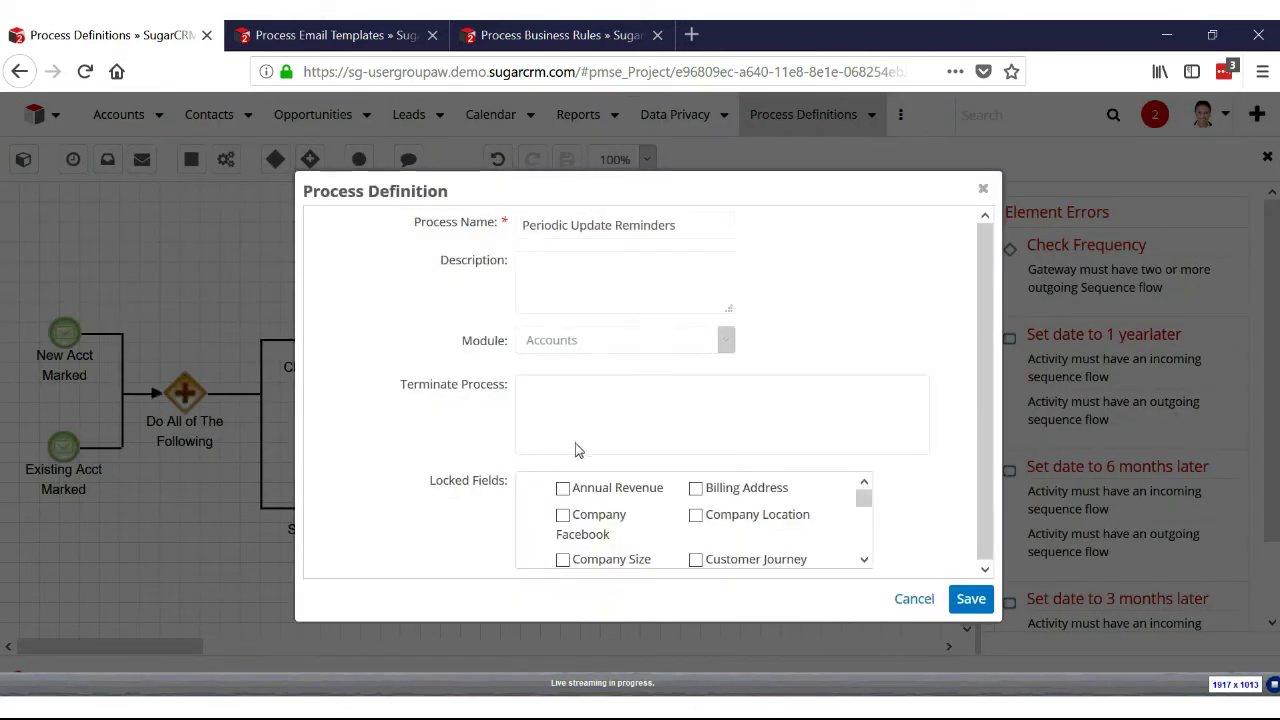
left_click(984, 189)
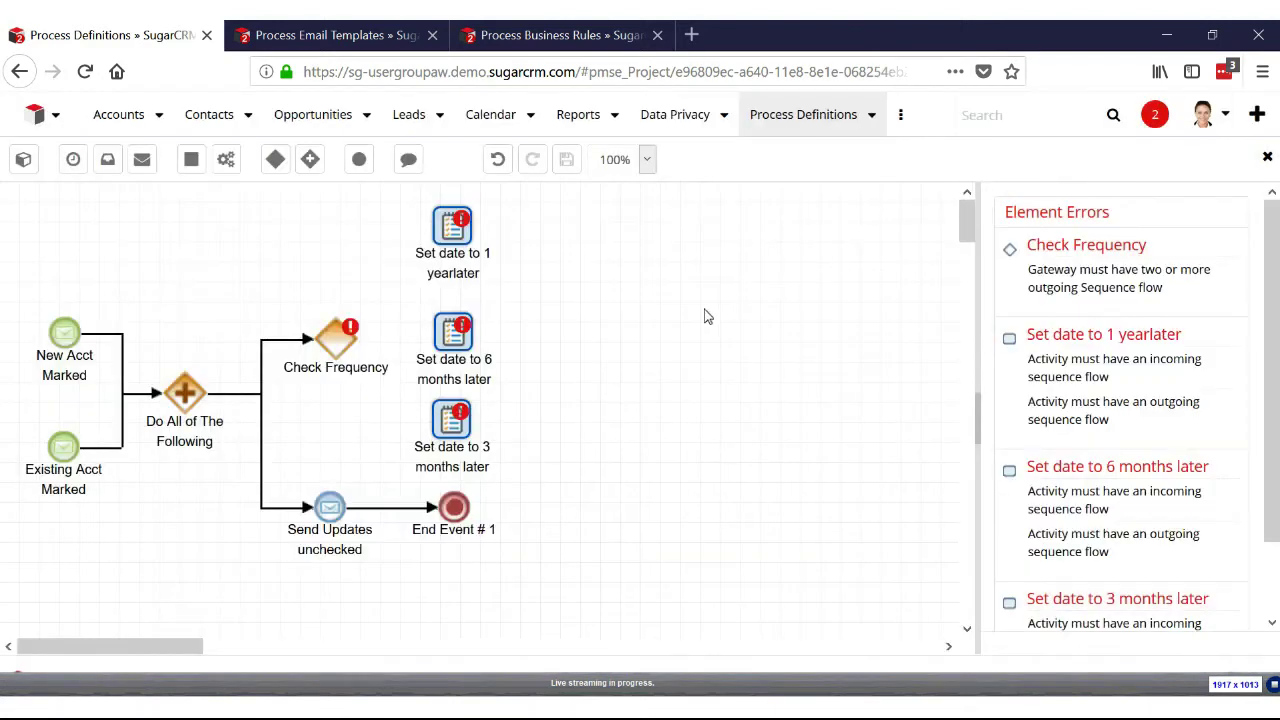
- In the settings of Set date to 3 months later, enable Next Update Due and start its expression with Last Update Sent
double_click(503, 445)
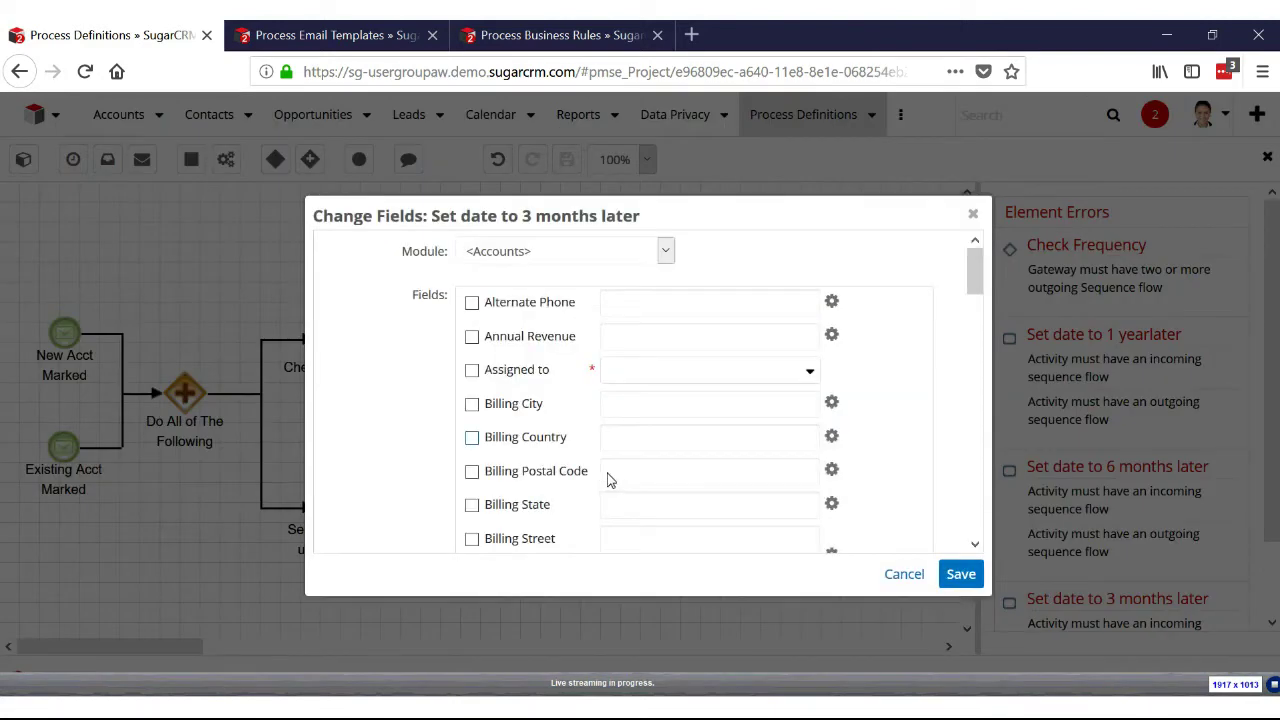
scroll(609, 480, "down", 10)
scroll(540, 459, "down", 6)
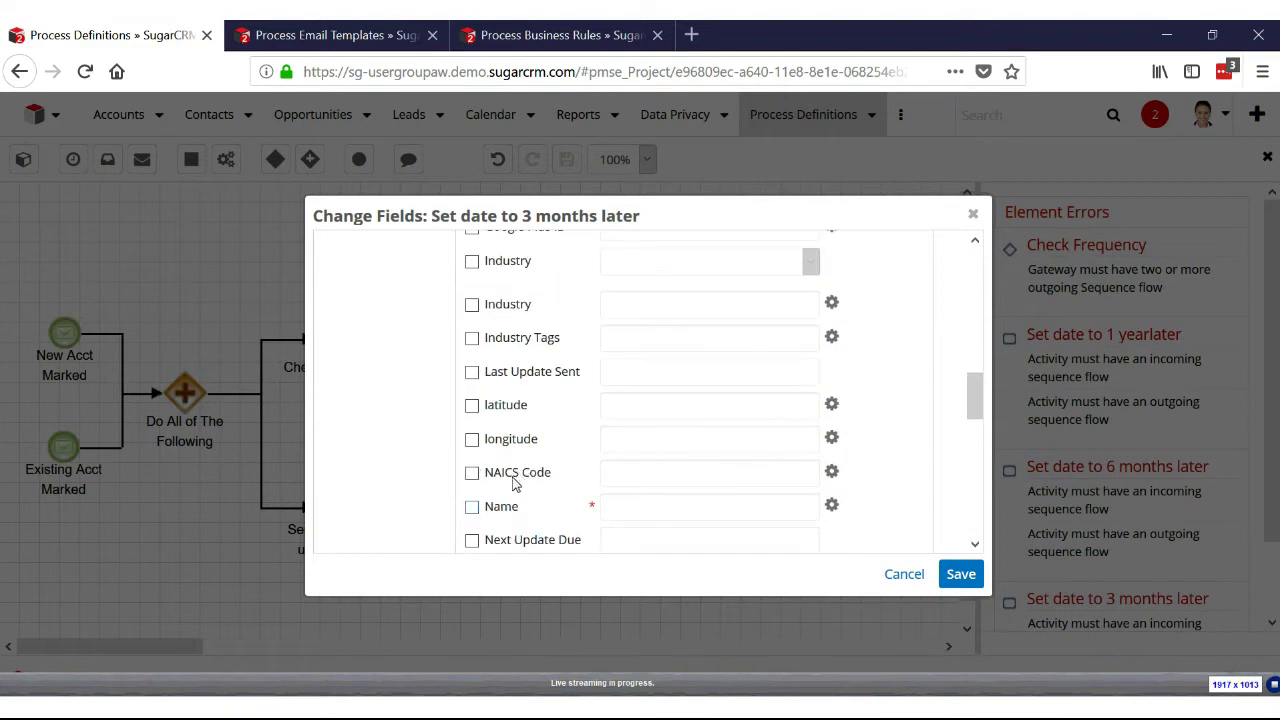
left_click(472, 331)
left_click(637, 338)
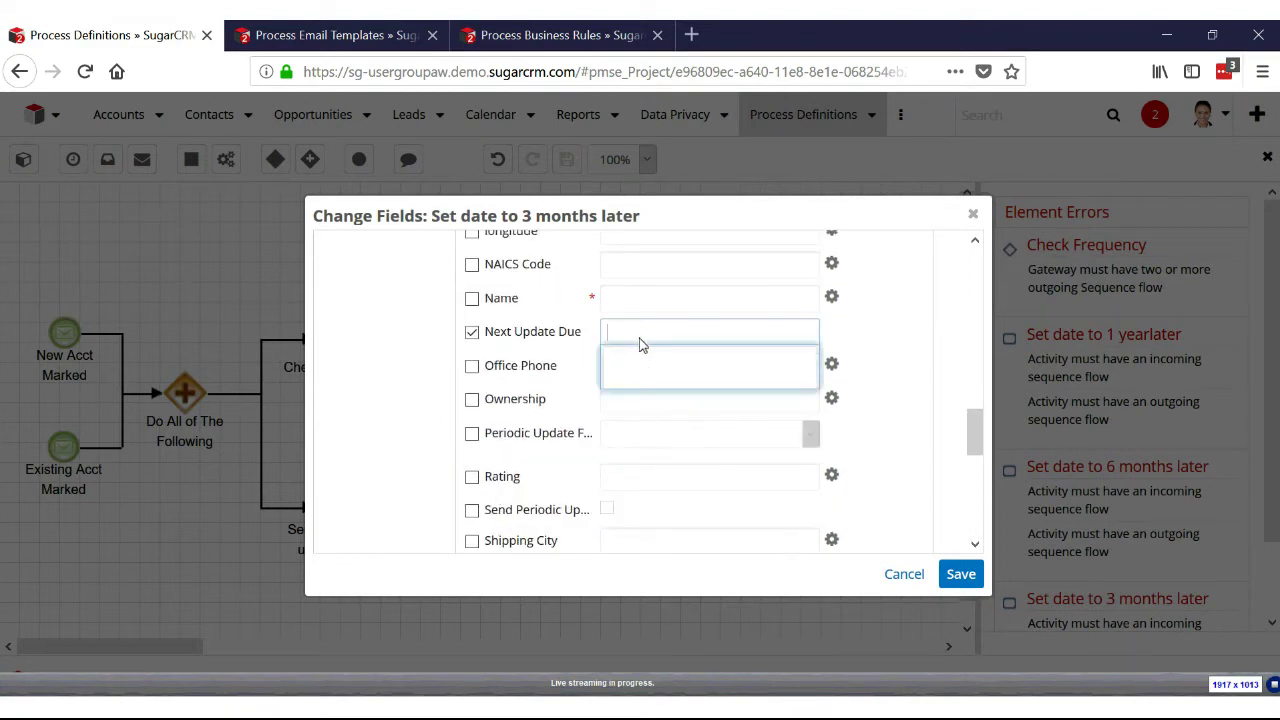
left_click(649, 505)
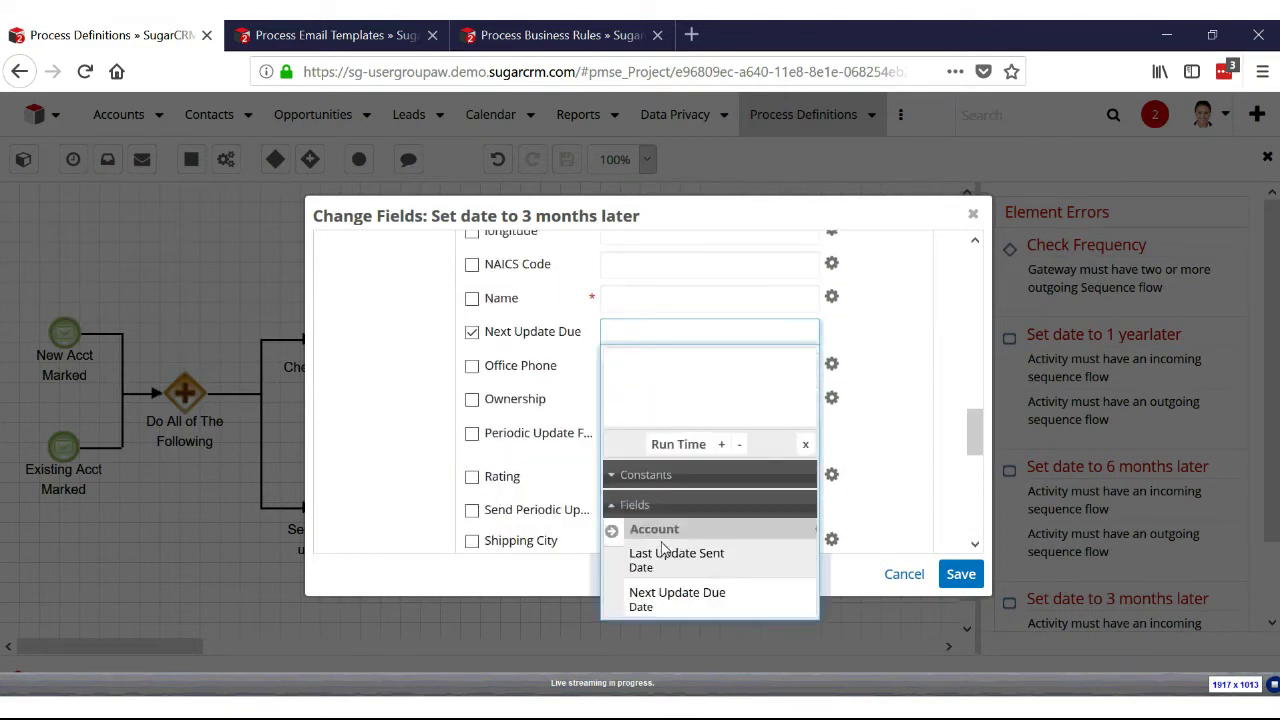
left_click(669, 560)
- Add a constant time span of 3 months to the Next Update Due expression and try to save the settings
left_click(669, 480)
left_click(664, 534)
type("3")
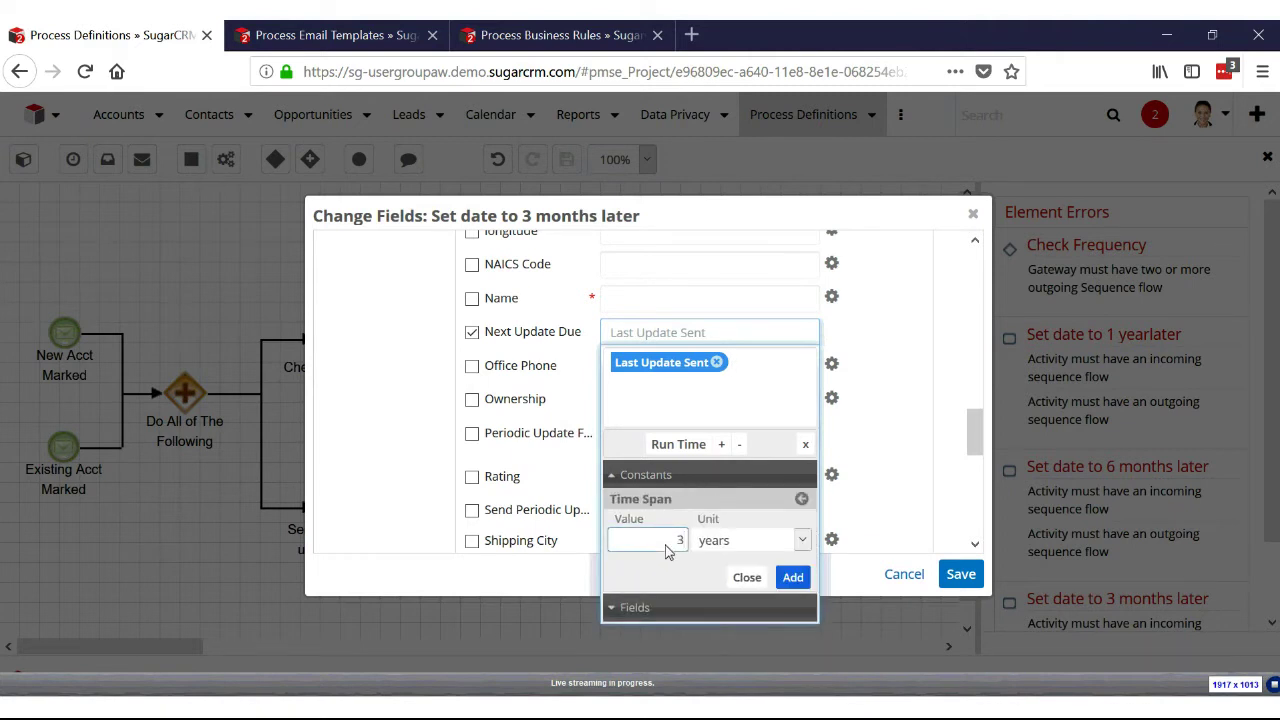
left_click(705, 541)
left_click(730, 583)
left_click(792, 577)
left_click(888, 509)
left_click(955, 574)
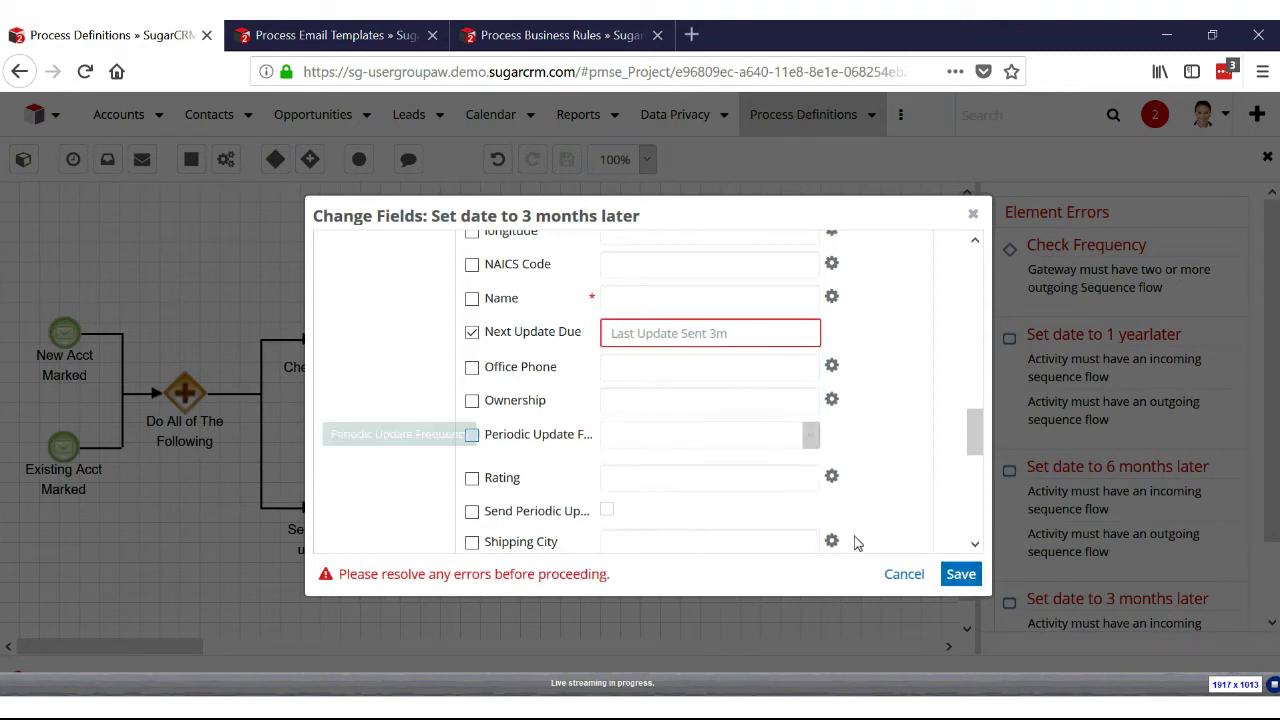
- Insert a plus operator between Last Update Sent and 3m in the Next Update Due expression and save the settings
left_click(708, 341)
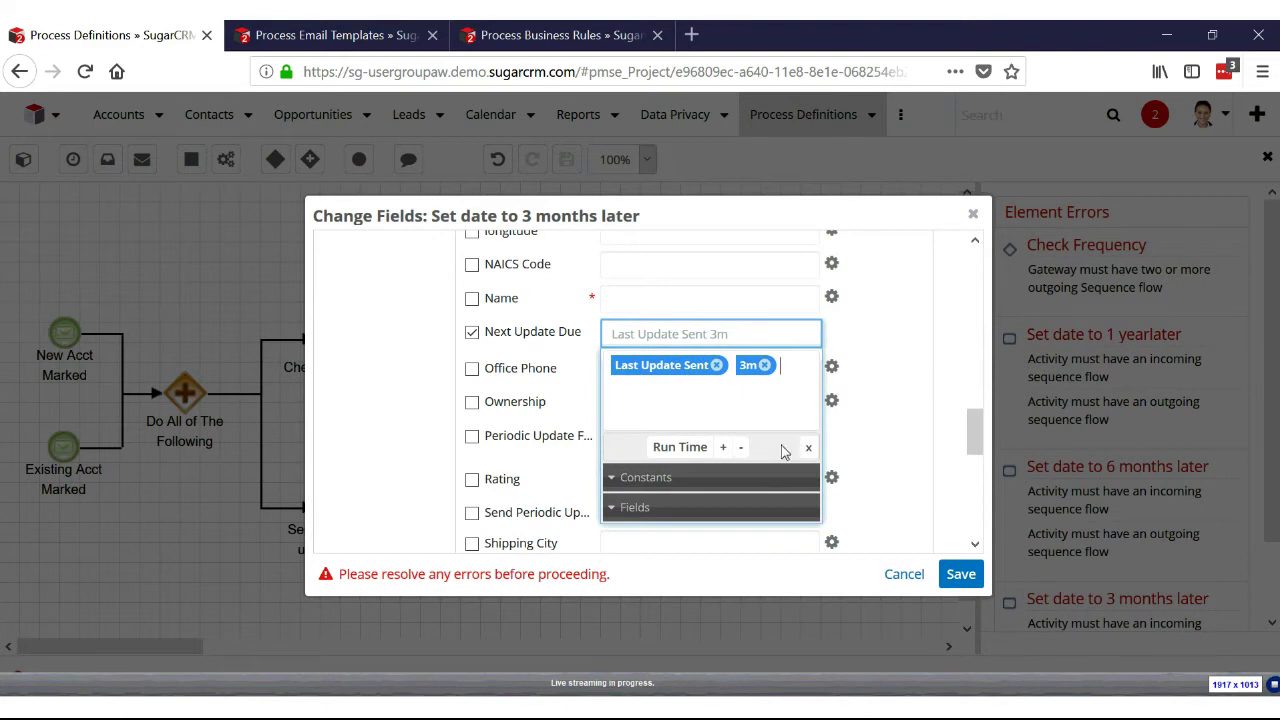
left_click(723, 447)
left_click_drag(620, 391, 743, 372)
left_click(860, 412)
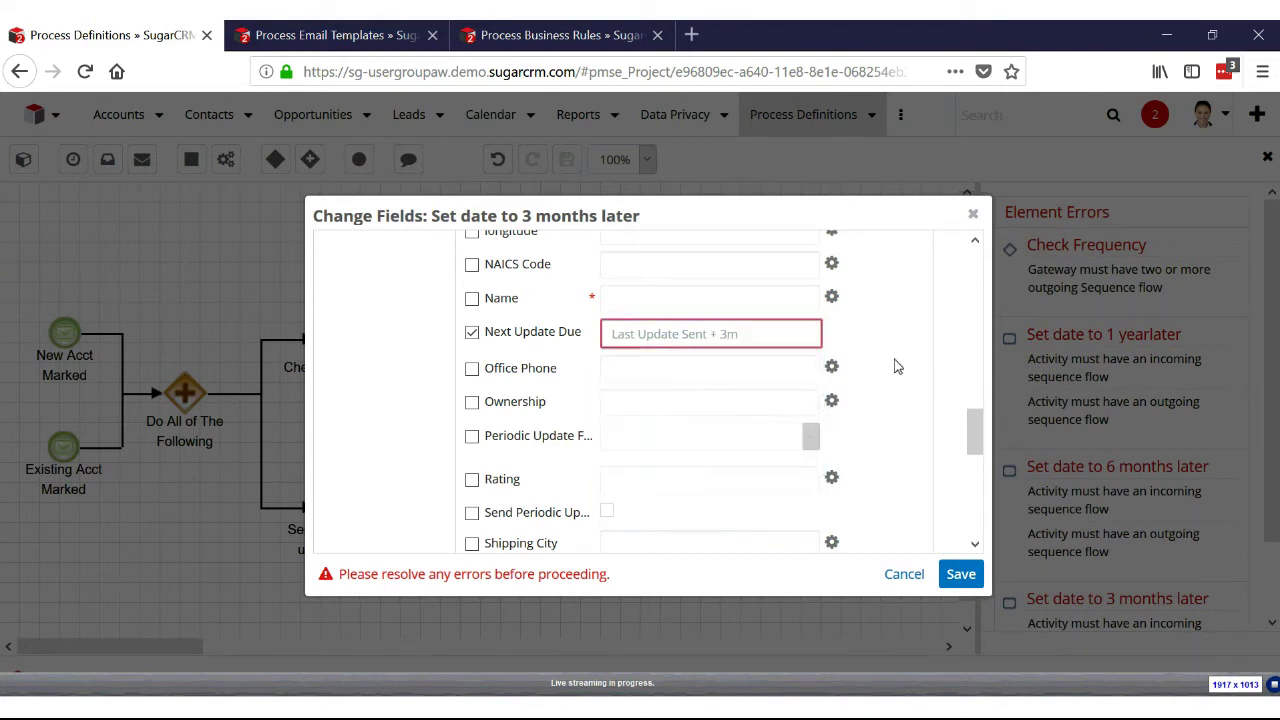
left_click(965, 572)
- Connect the Check Frequency gateway to the 1 year, 6 months and 3 months Set date actions
left_click_drag(452, 425, 456, 428)
left_click_drag(362, 348, 448, 228)
left_click_drag(362, 348, 443, 343)
mouse_move(362, 352)
left_mouse_down()
mouse_move(412, 376)
mouse_move(338, 326)
mouse_move(448, 430)
left_mouse_up()
left_click(452, 345)
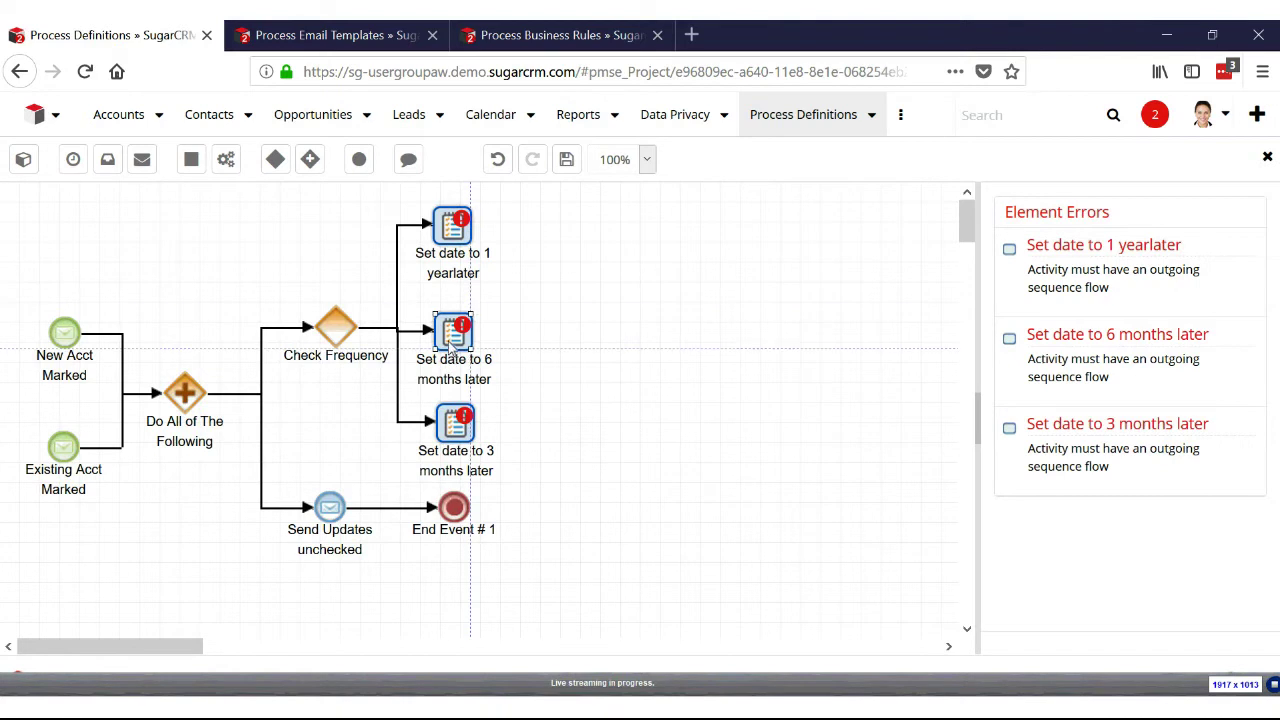
- In the Check Frequency settings, add the Set date to 1 yearlater criterion that Accounts Periodic Update Frequency is equal to Annually
right_click(347, 343)
left_click(396, 345)
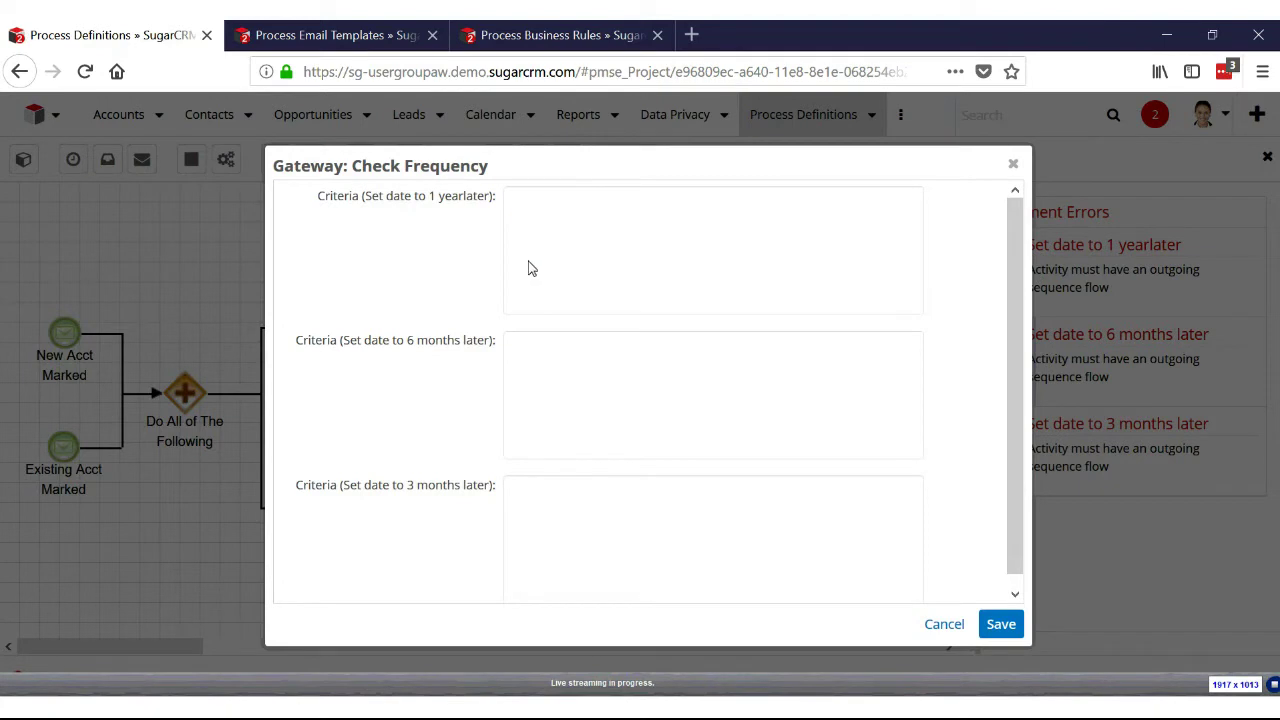
left_click(555, 260)
left_click(555, 360)
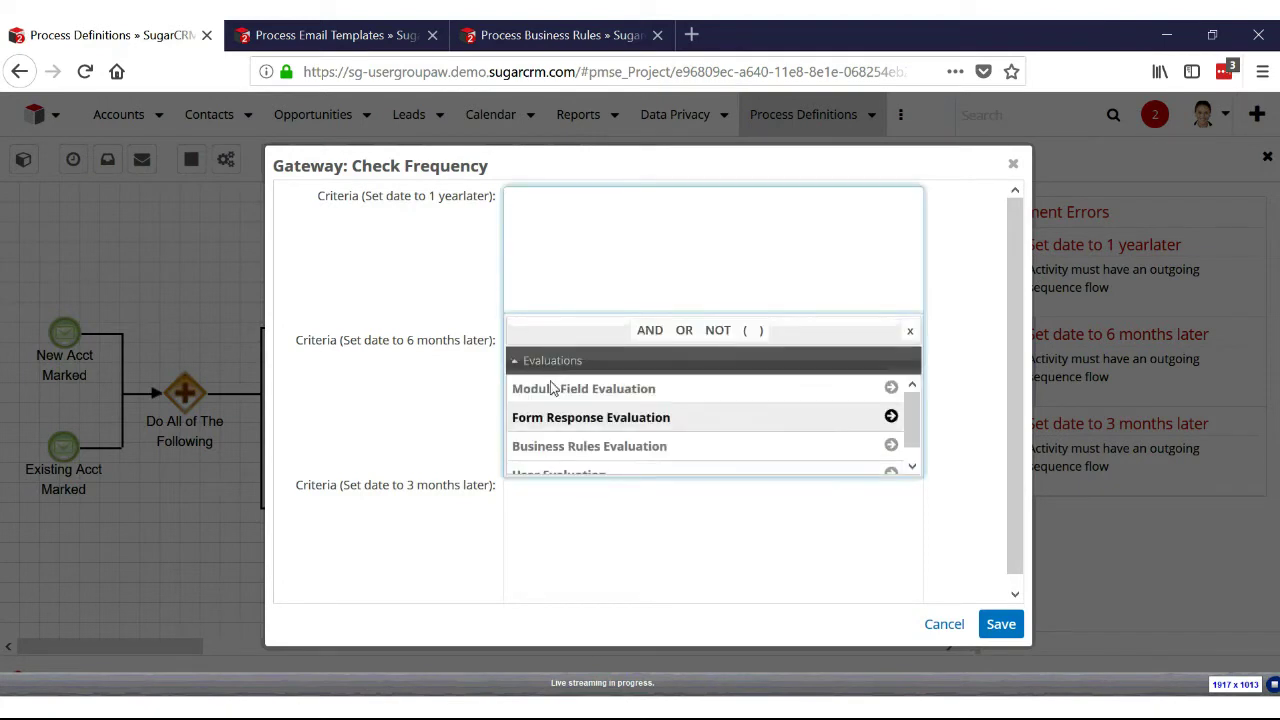
left_click(561, 400)
left_click(574, 533)
scroll(601, 476, "down", 4)
scroll(601, 476, "down", 5)
left_click(600, 205)
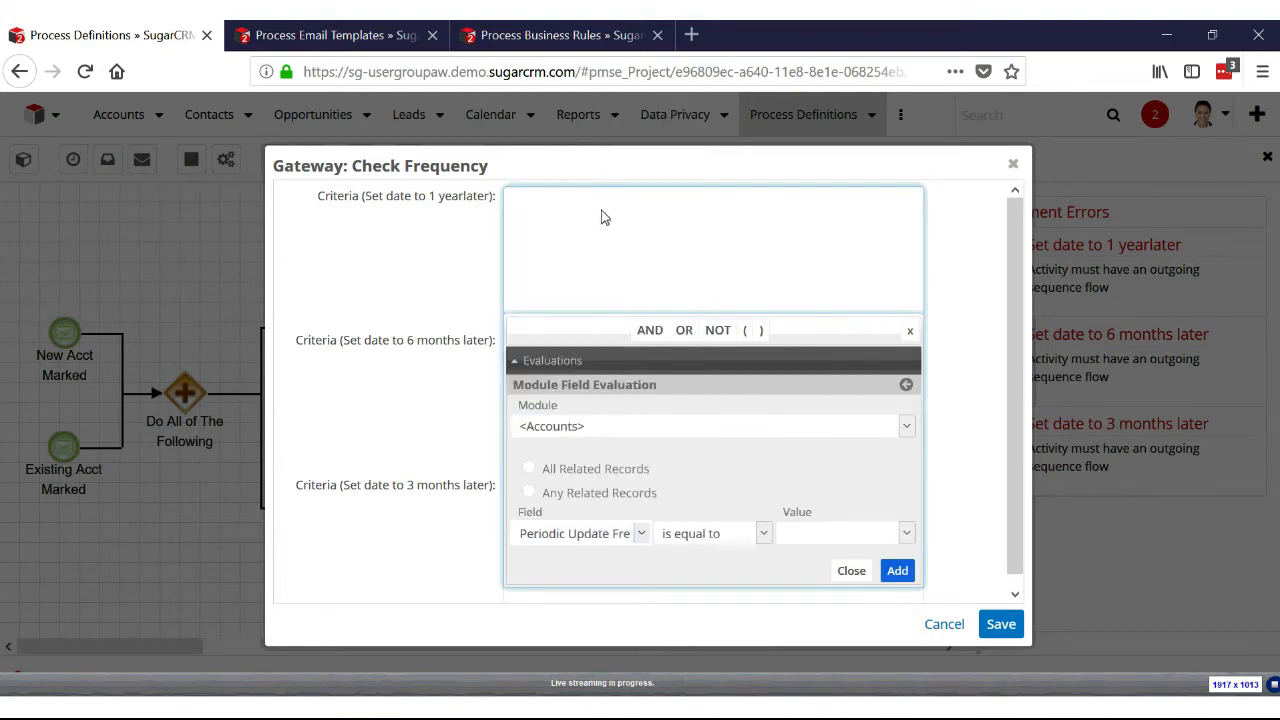
left_click(906, 533)
left_click(808, 580)
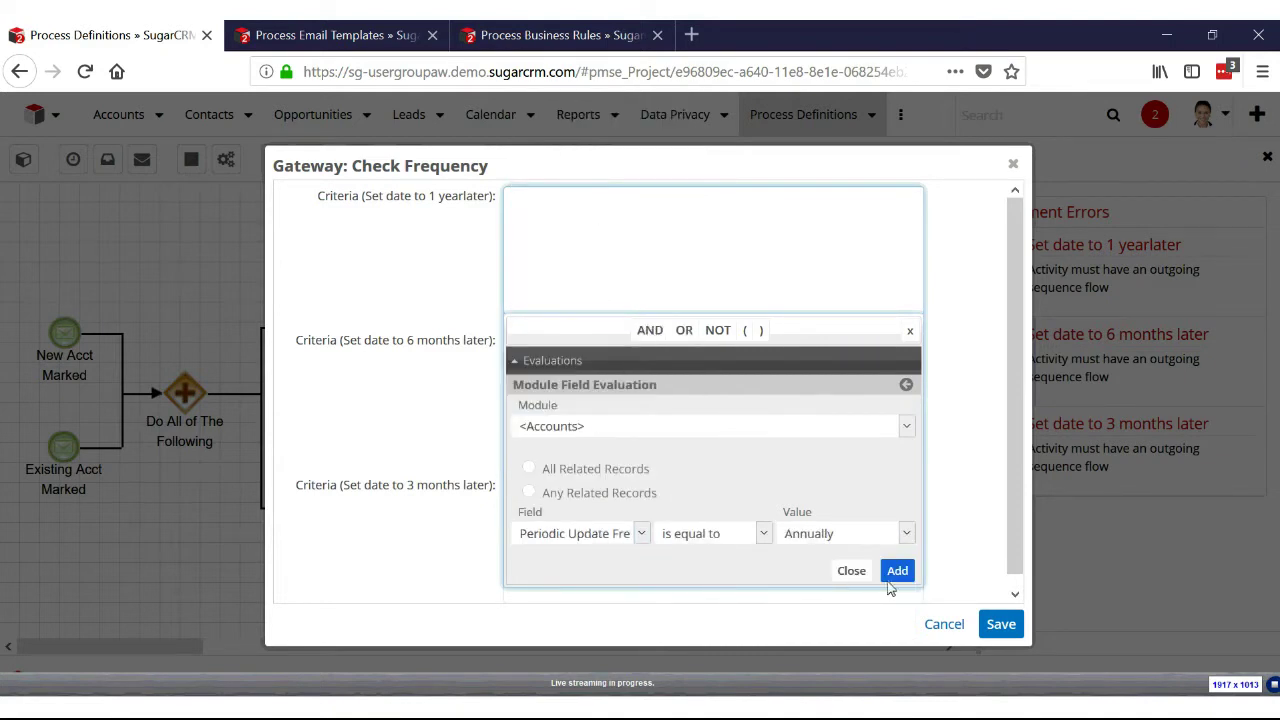
left_click(897, 570)
- Try to add a module field evaluation on Periodic Update Frequency to the Set date to 6 months later criteria
left_click(672, 429)
left_click(541, 502)
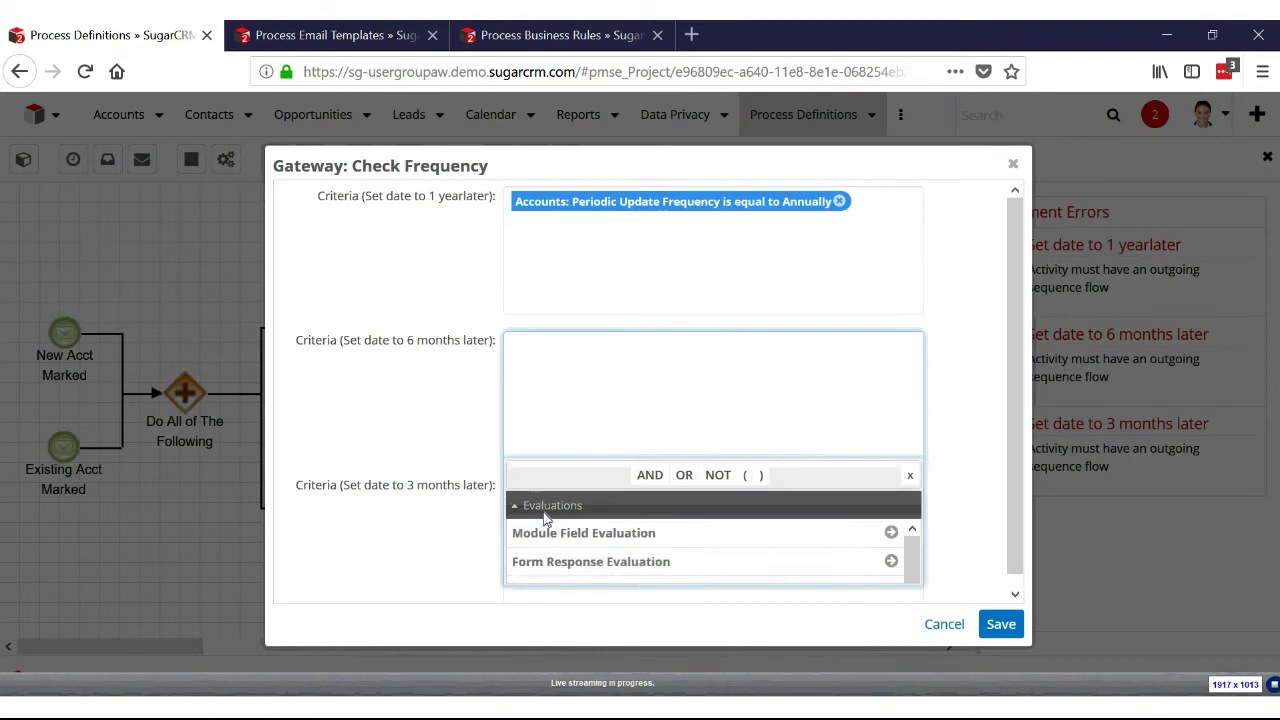
left_click(552, 531)
scroll(580, 600, "down", 1)
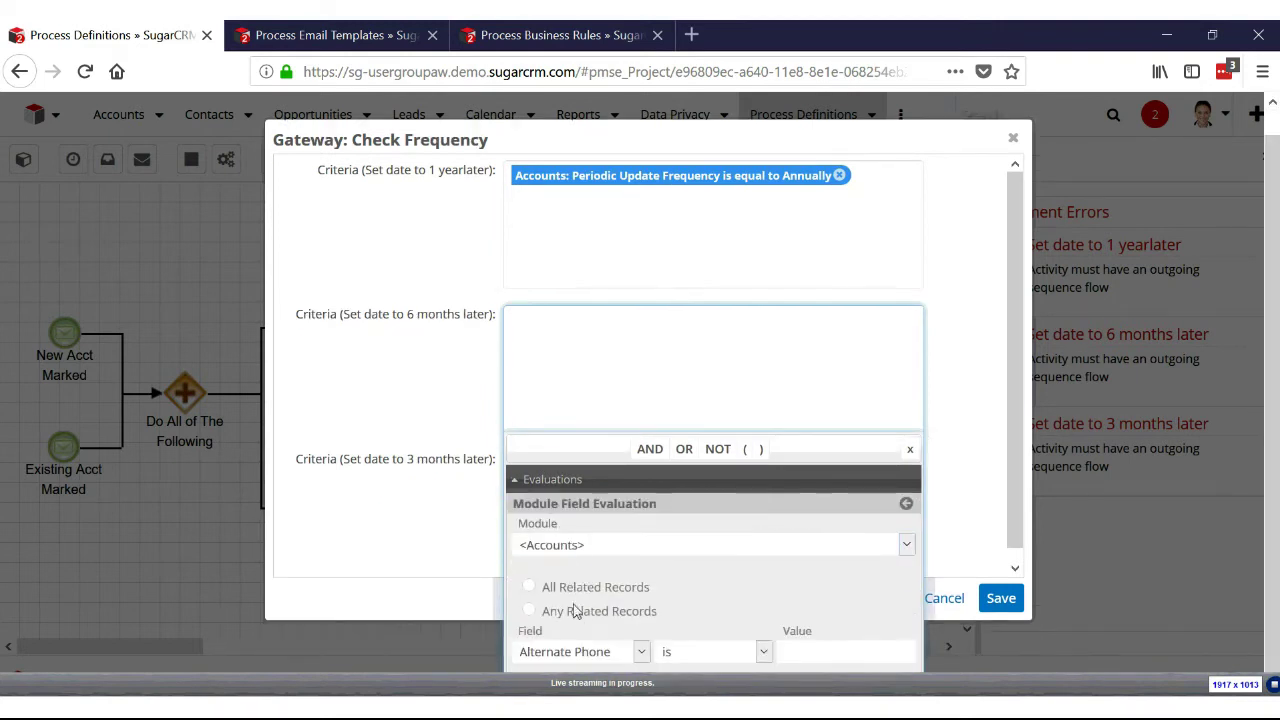
left_click(605, 645)
scroll(613, 577, "down", 3)
scroll(613, 560, "down", 1)
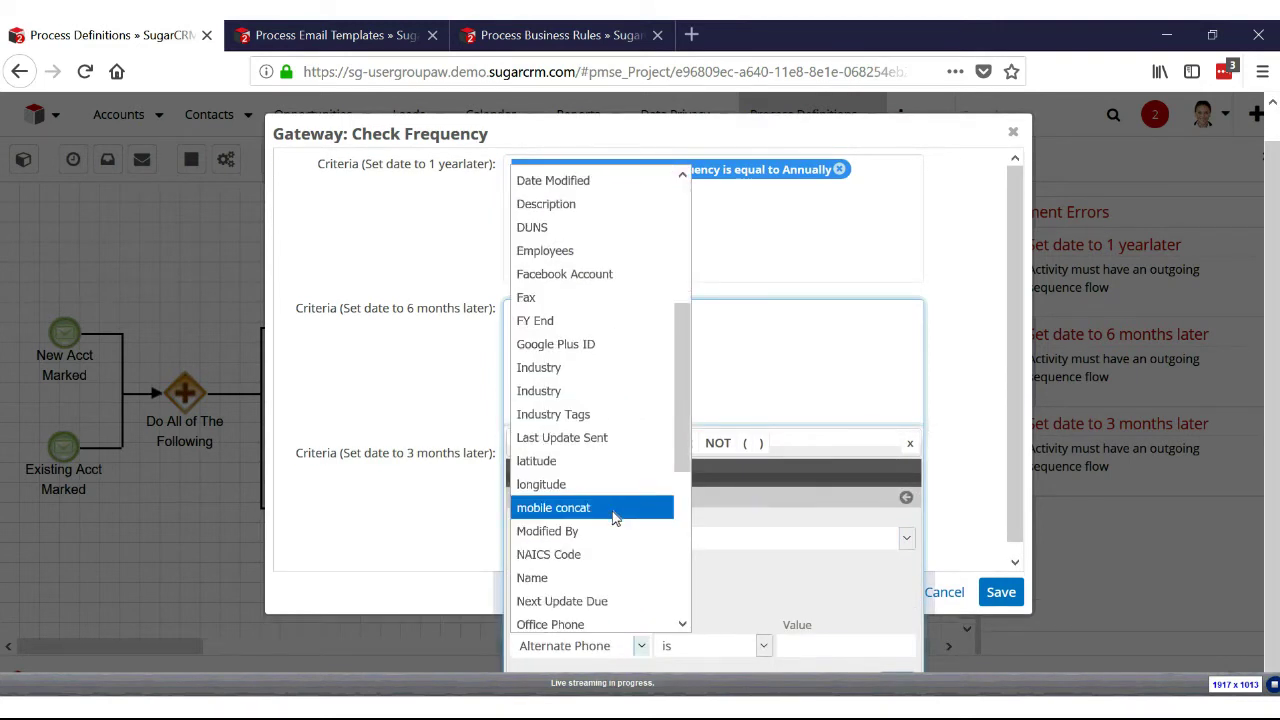
scroll(575, 495, "down", 1)
scroll(580, 485, "down", 5)
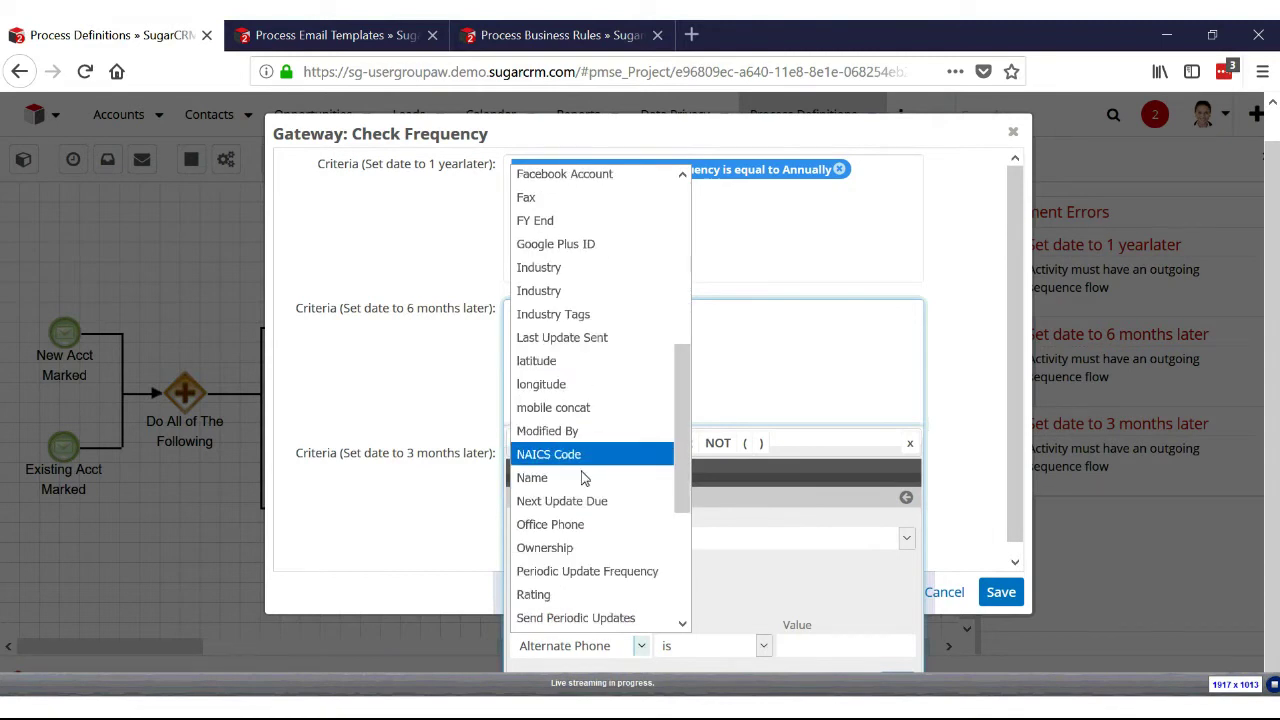
left_click(590, 484)
left_click(795, 646)
left_click(825, 597)
left_click(945, 428)
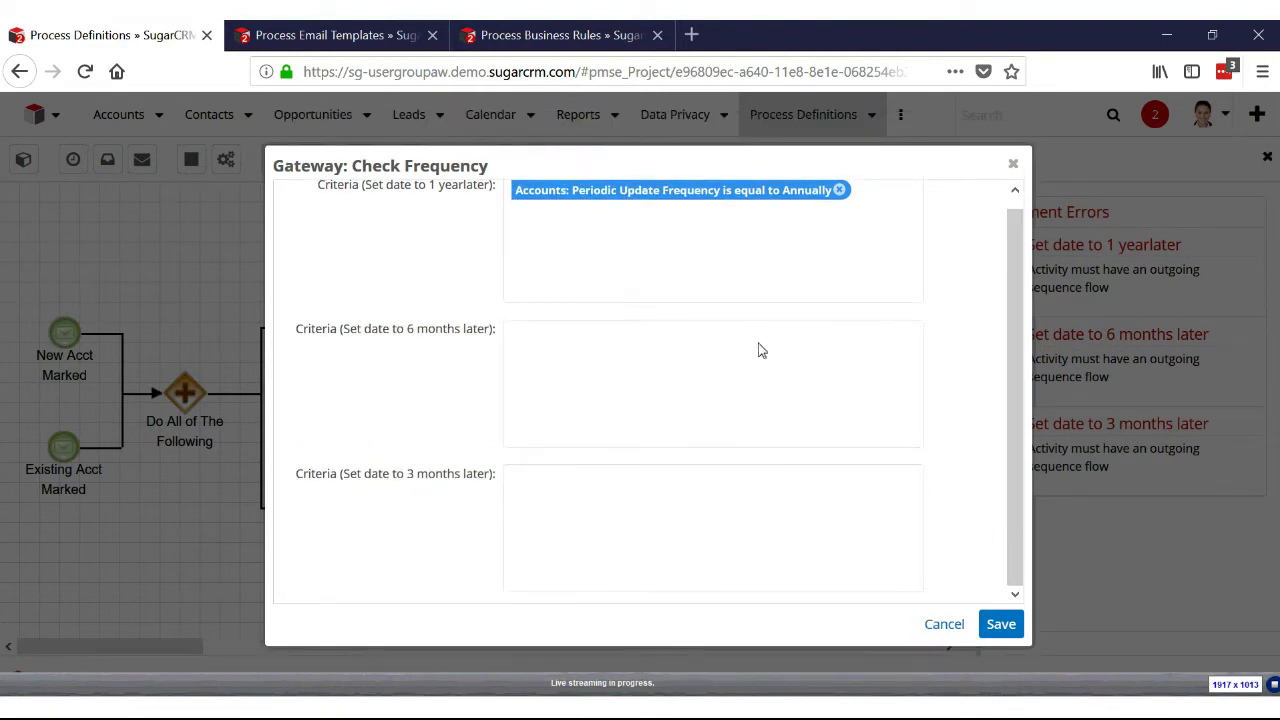
- Add the Set date to 6 months later criterion that Accounts Periodic Update Frequency is equal to BiAnnually
left_click(755, 380)
key("ctrl+minus")
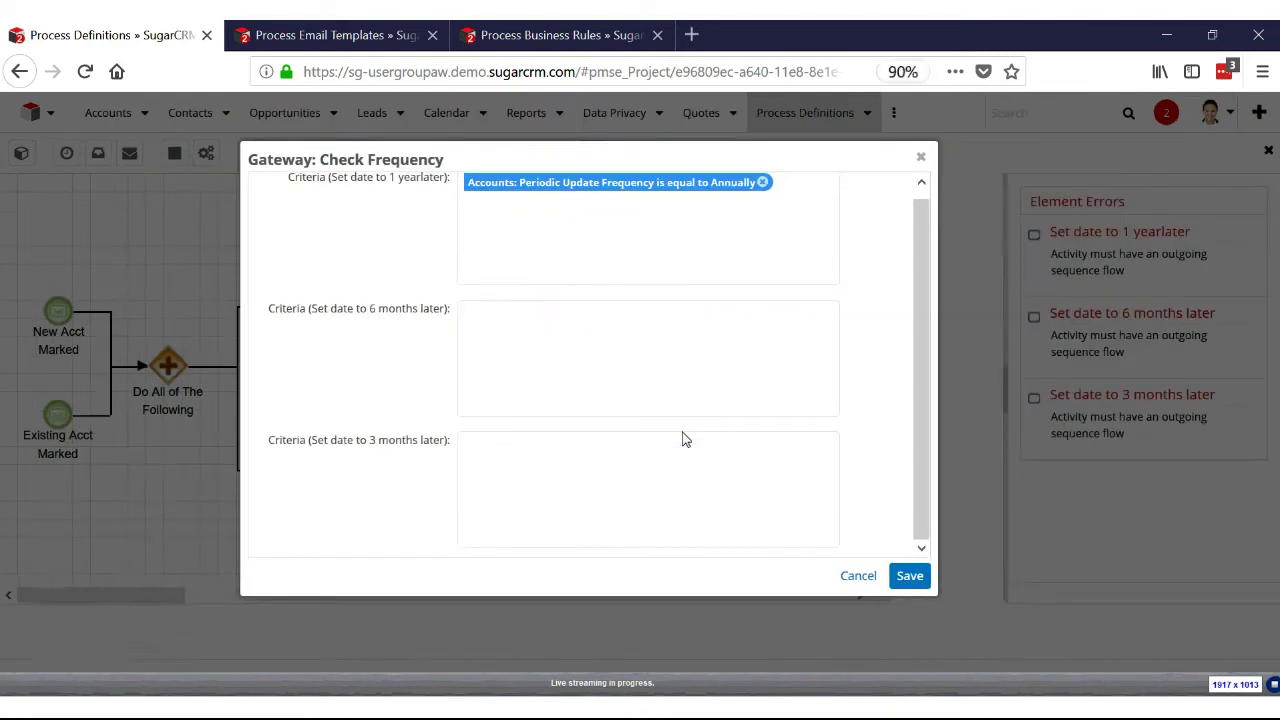
left_click(685, 440)
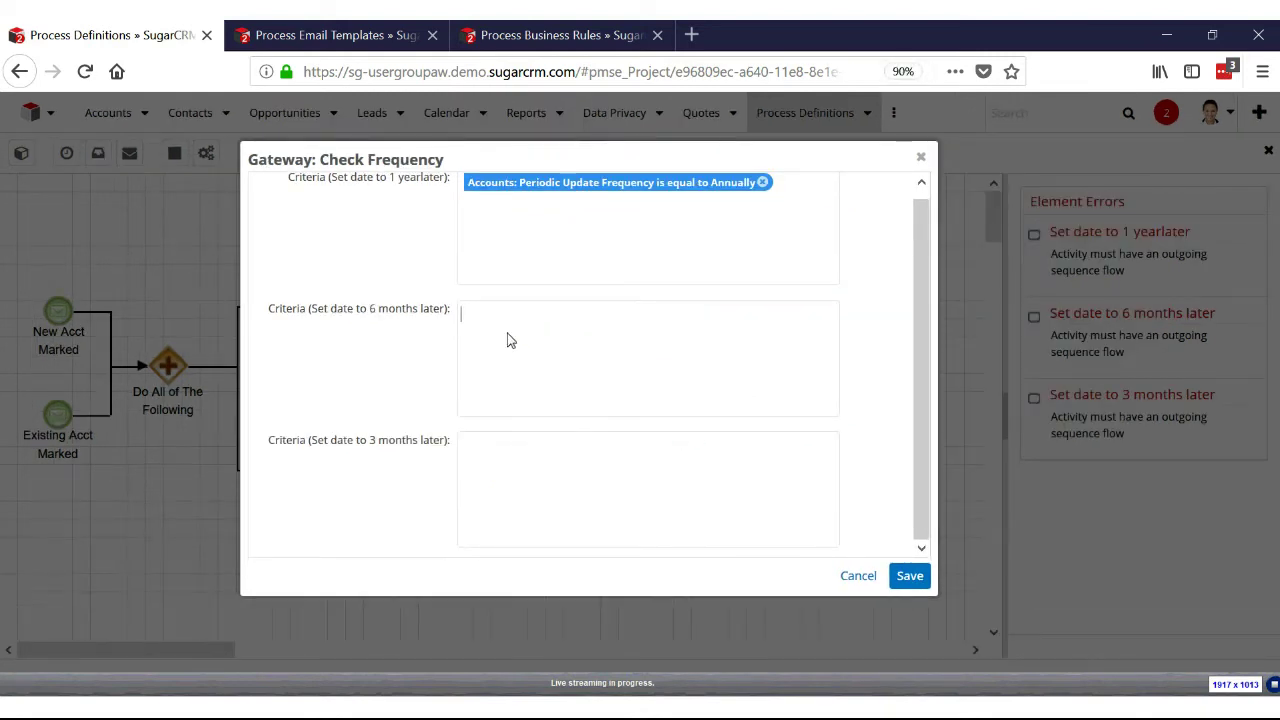
left_click(497, 390)
left_click(473, 460)
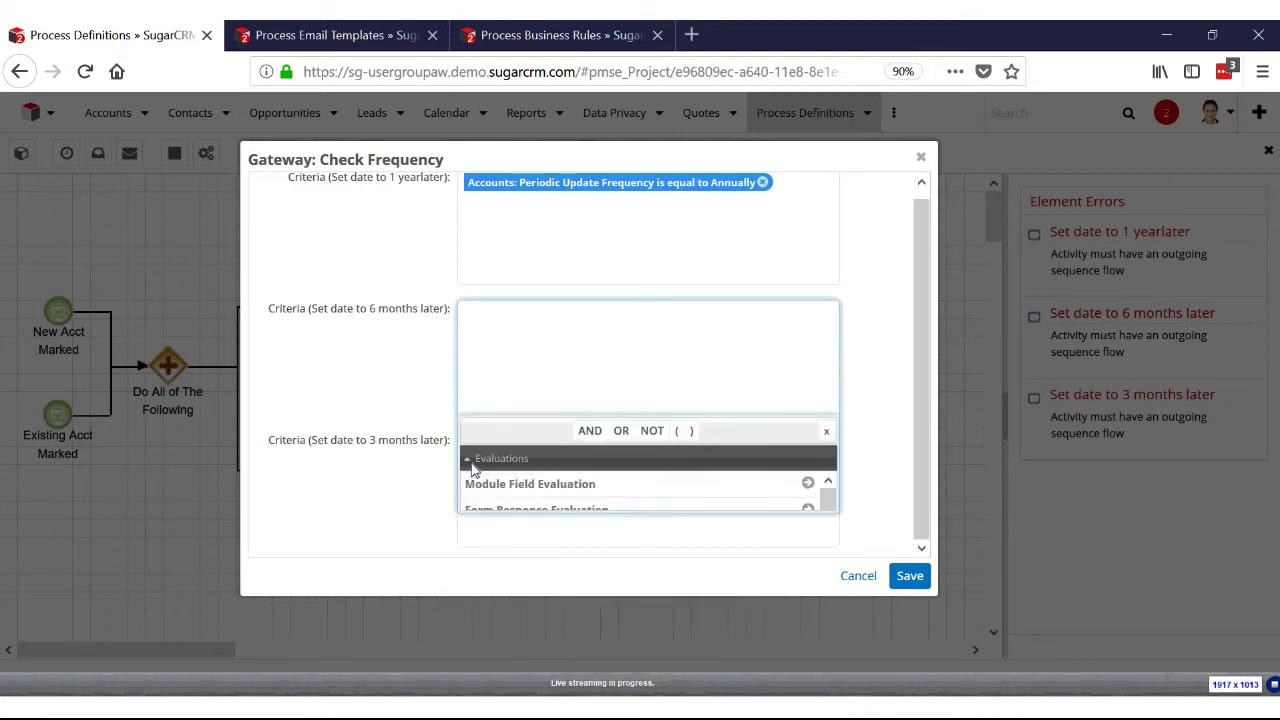
left_click(485, 482)
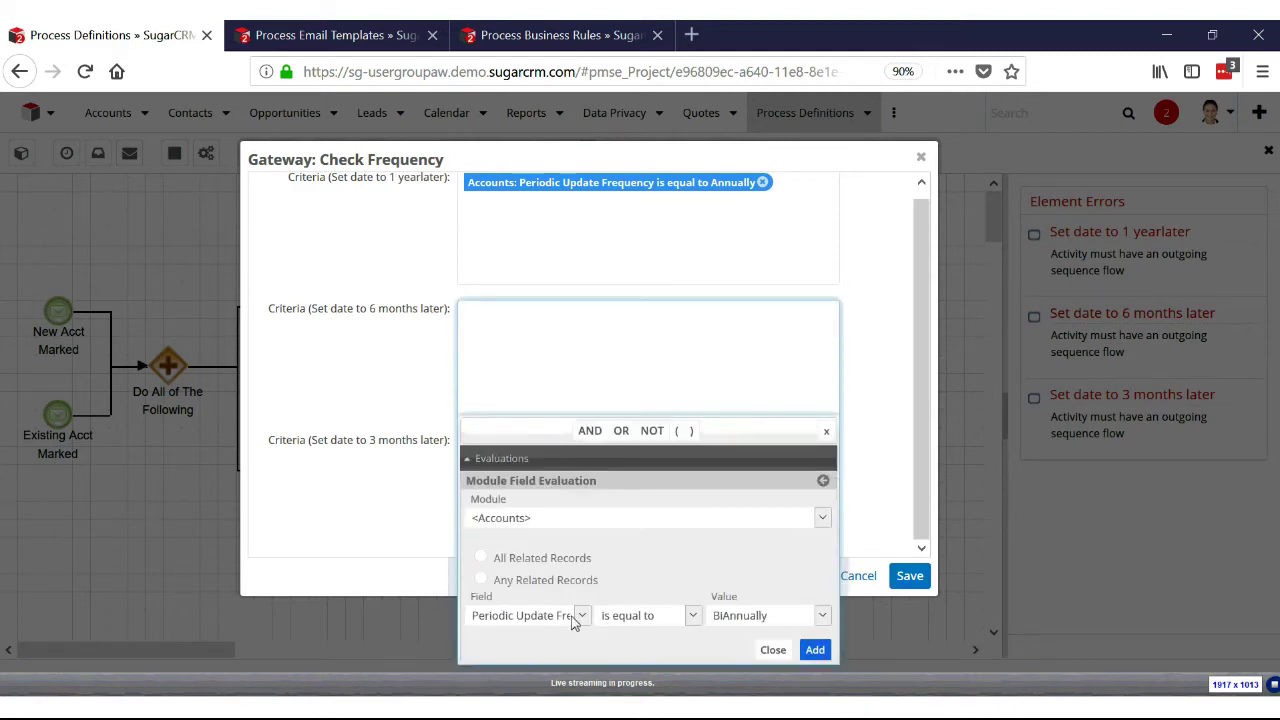
left_click(815, 650)
- Add the Set date to 3 months later criterion that Accounts Periodic Update Frequency is equal to Quarterly, and save the Check Frequency settings
left_click(697, 466)
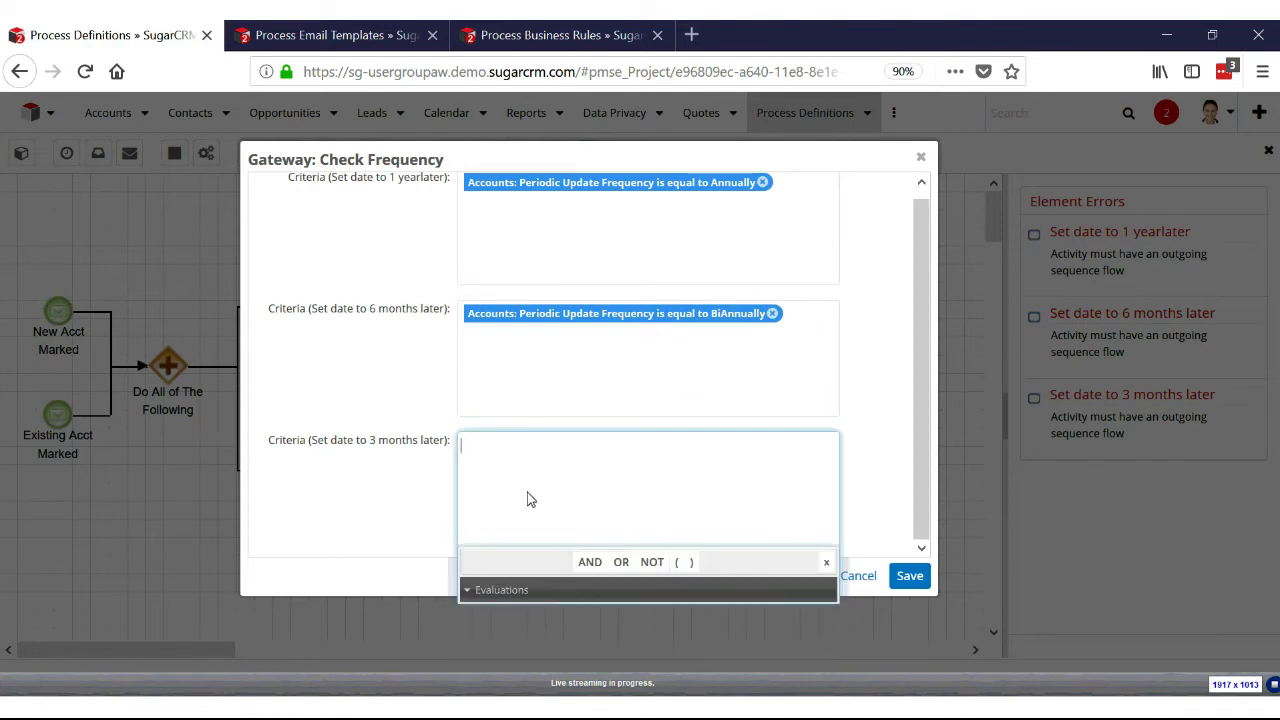
left_click(497, 589)
left_click(505, 613)
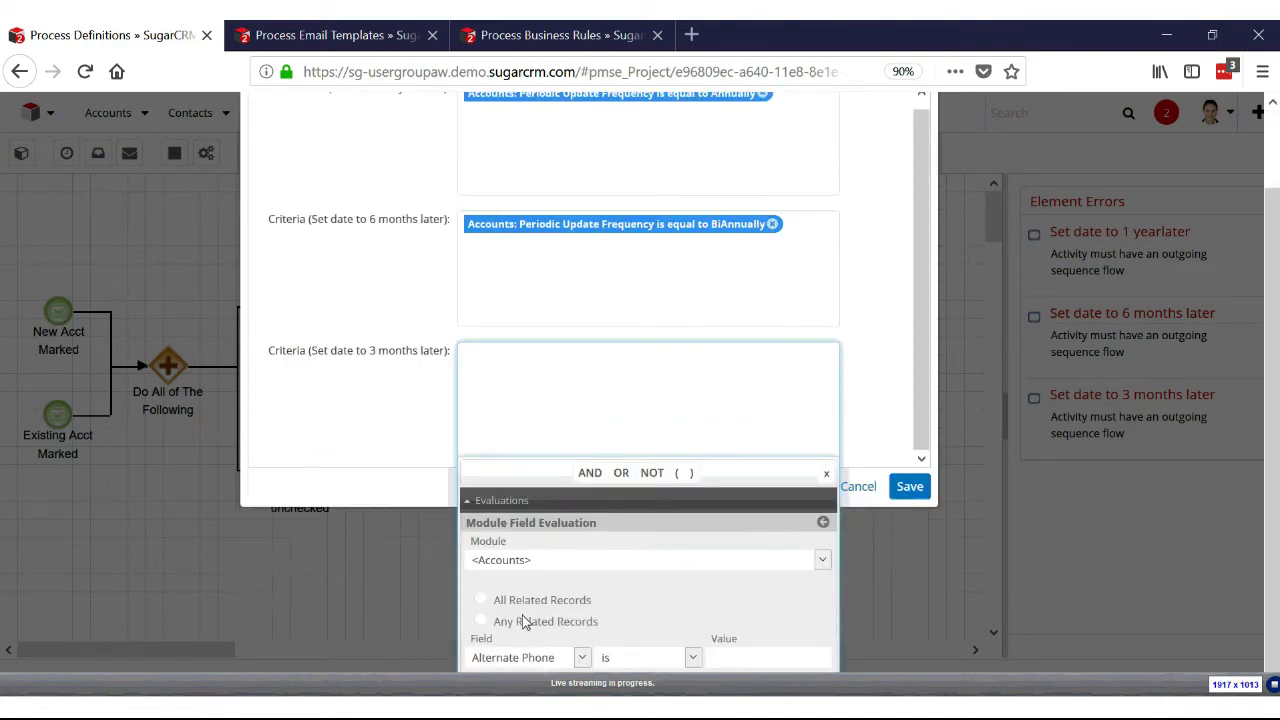
left_click(527, 652)
scroll(530, 567, "down", 5)
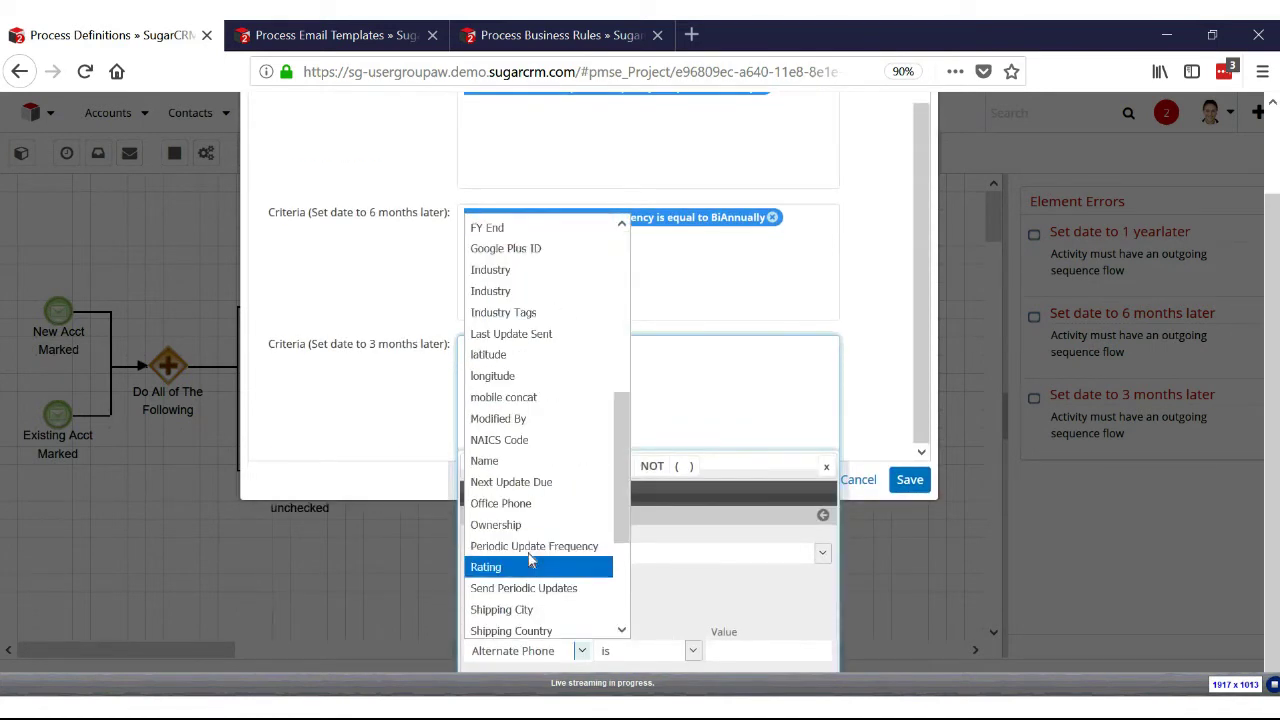
left_click(530, 546)
left_click(757, 651)
left_click(765, 629)
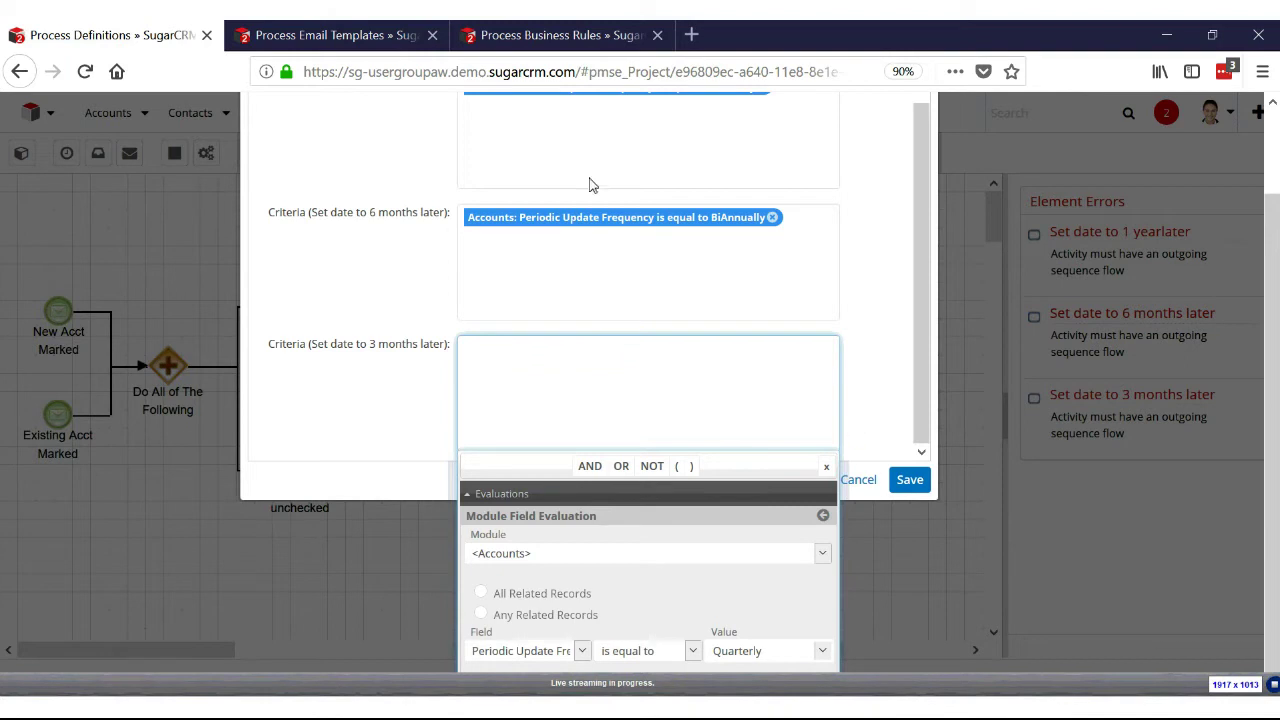
key("ctrl+minus")
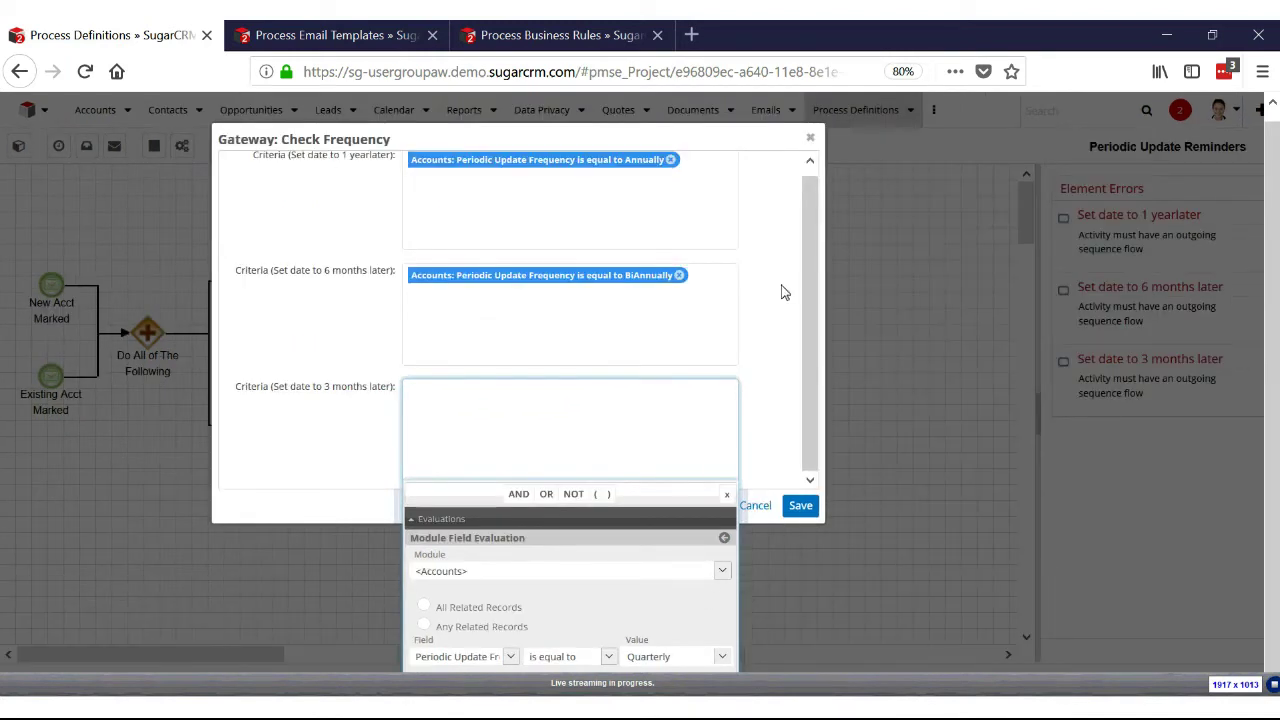
left_click_drag(296, 137, 200, 101)
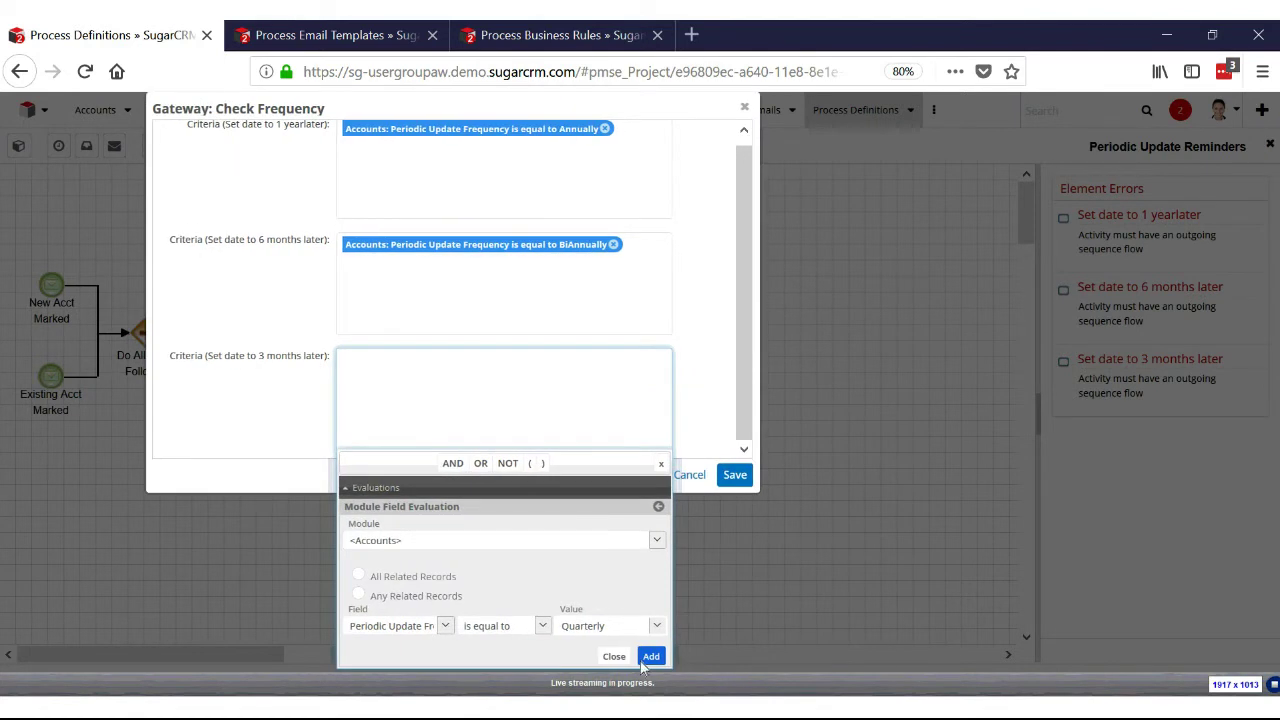
left_click(650, 656)
left_click(734, 474)
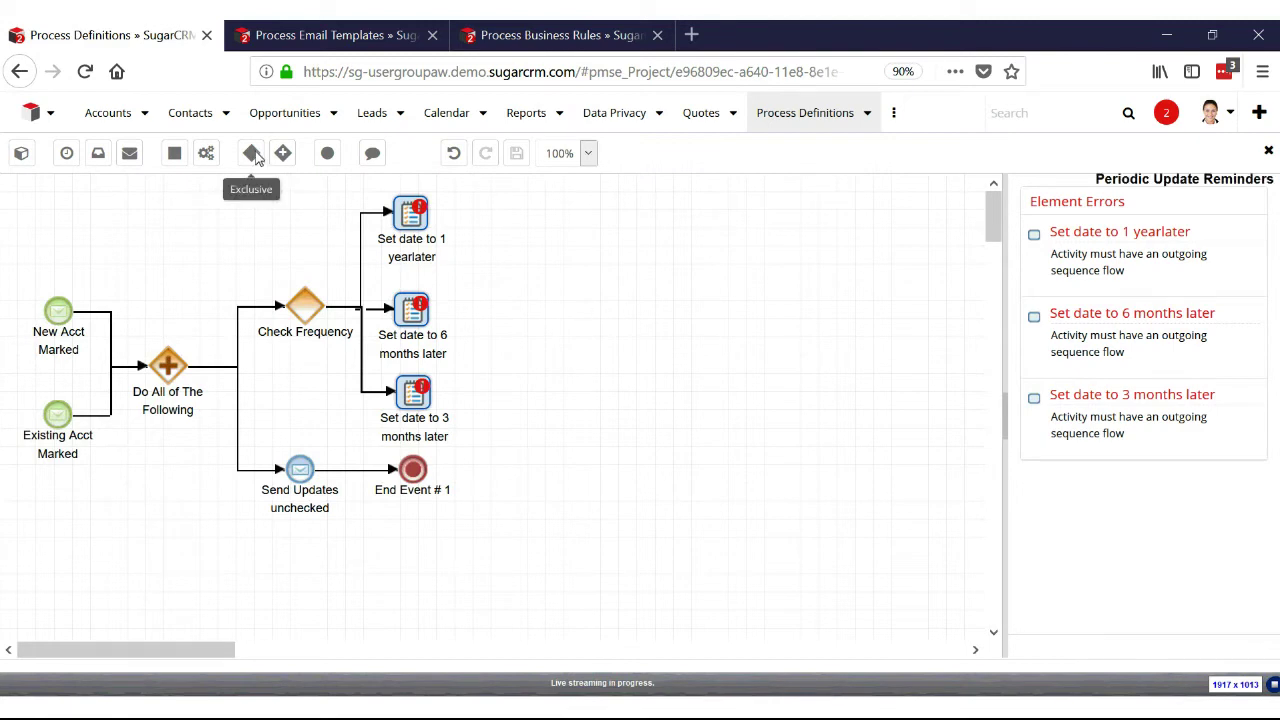
- Add an exclusive gateway named Converging beyond the Set date actions and set its direction to Converging
left_click_drag(252, 153, 520, 308)
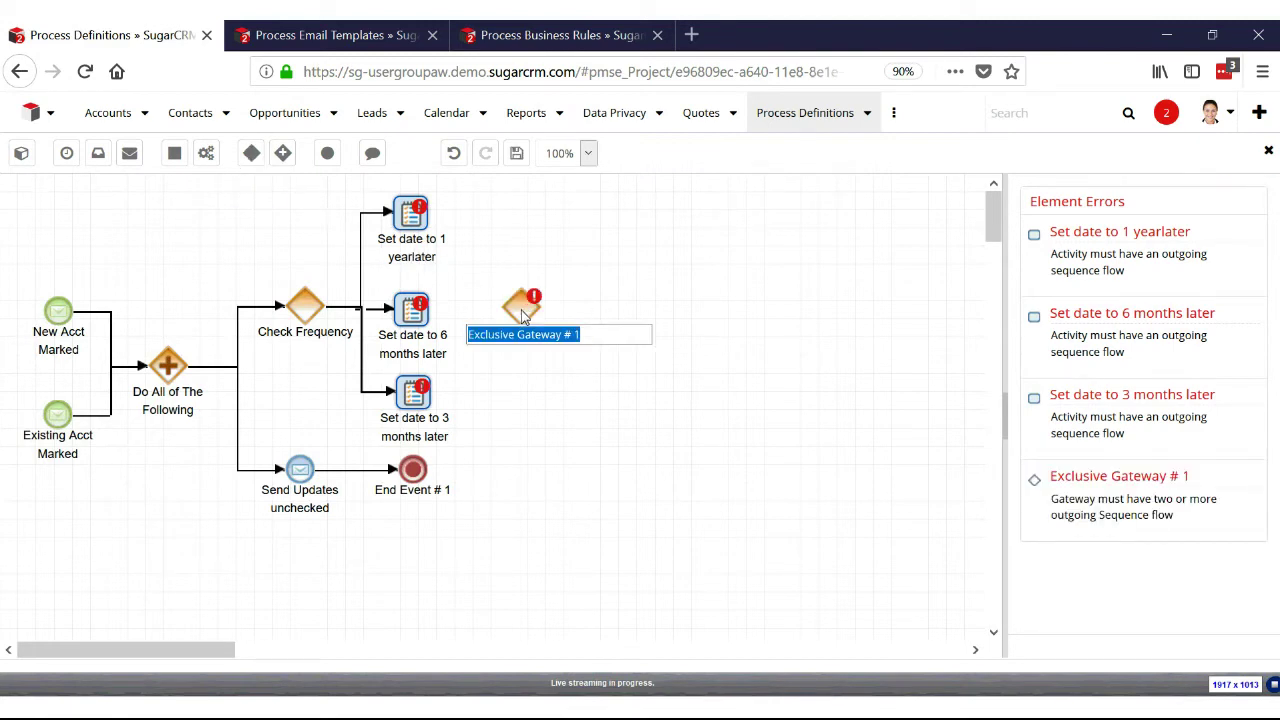
type("Converti")
key("BackSpace")
key("BackSpace")
type("ging")
key("Return")
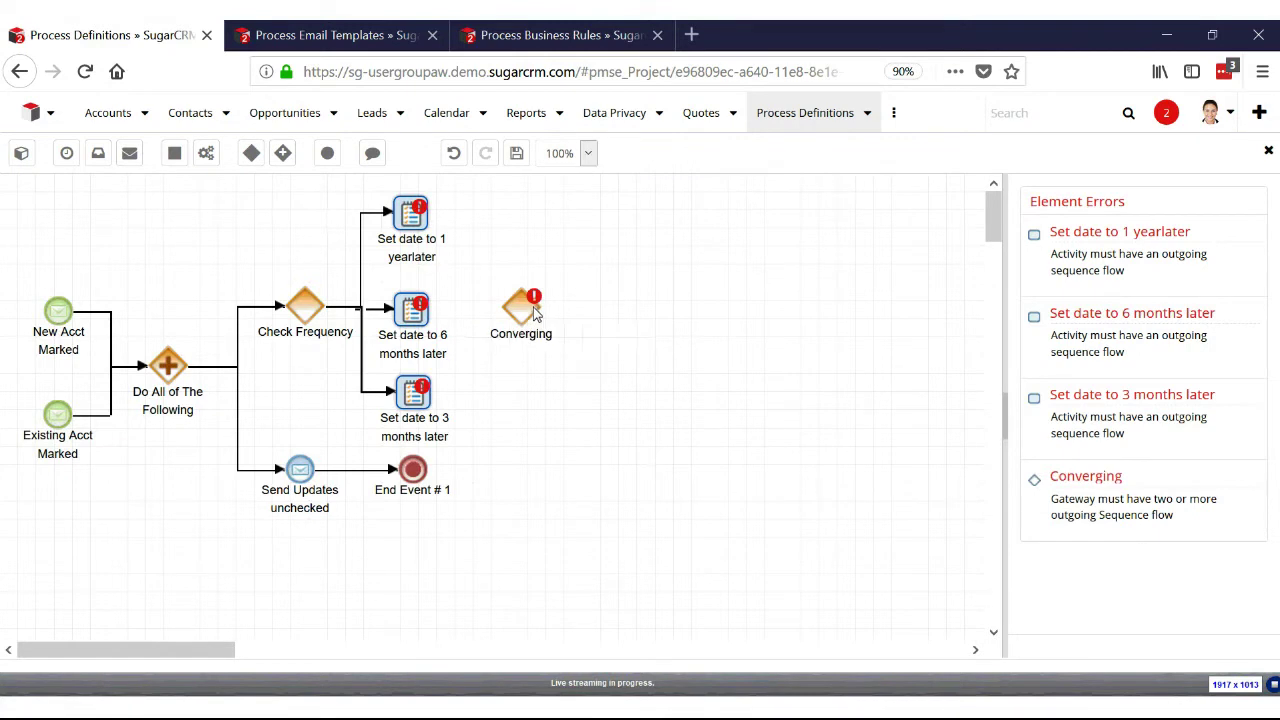
right_click(530, 312)
mouse_move(530, 314)
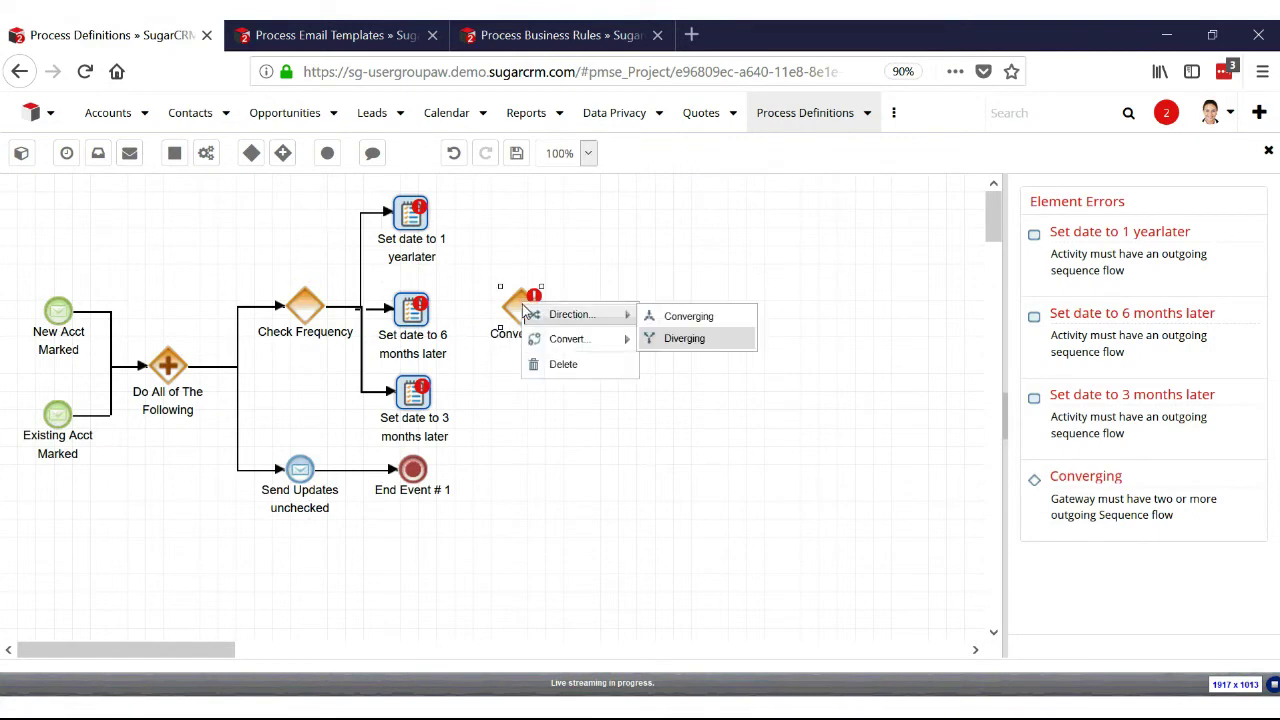
left_click(679, 323)
- Connect the 1 year, 6 months and 3 months Set date actions to the Converging gateway
left_click_drag(430, 214, 511, 304)
left_click_drag(426, 311, 502, 311)
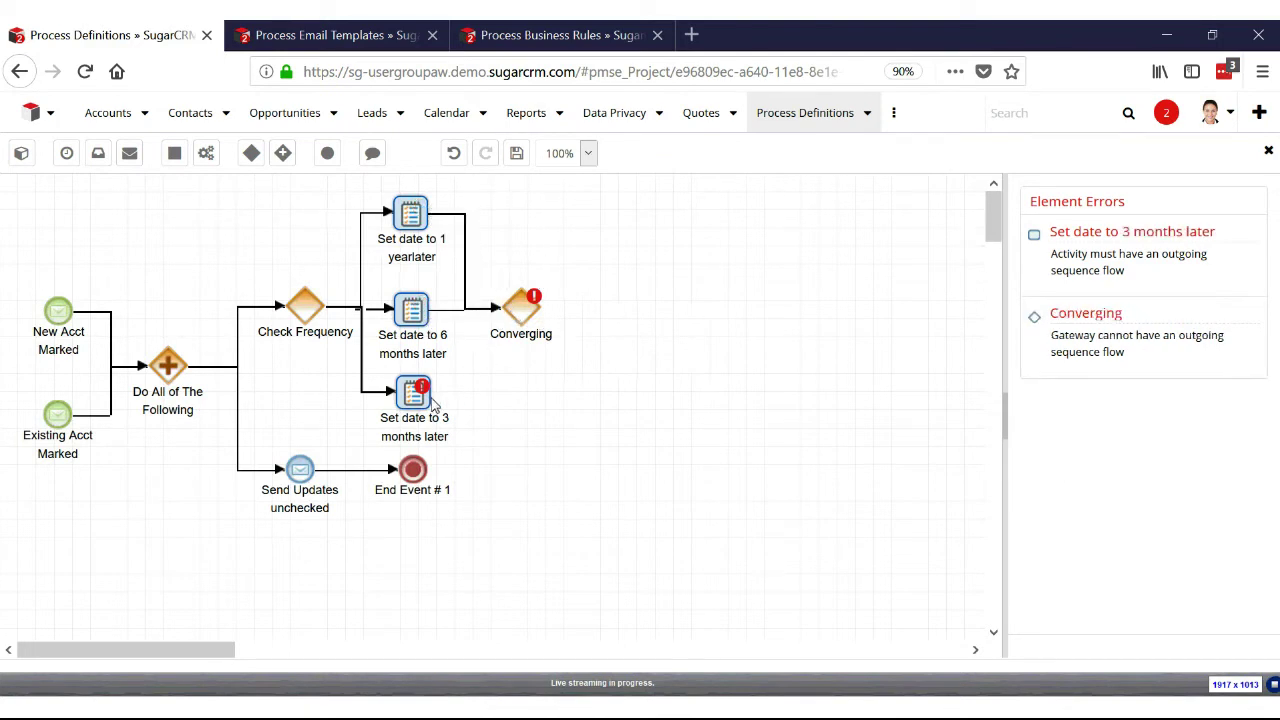
left_click_drag(432, 400, 537, 320)
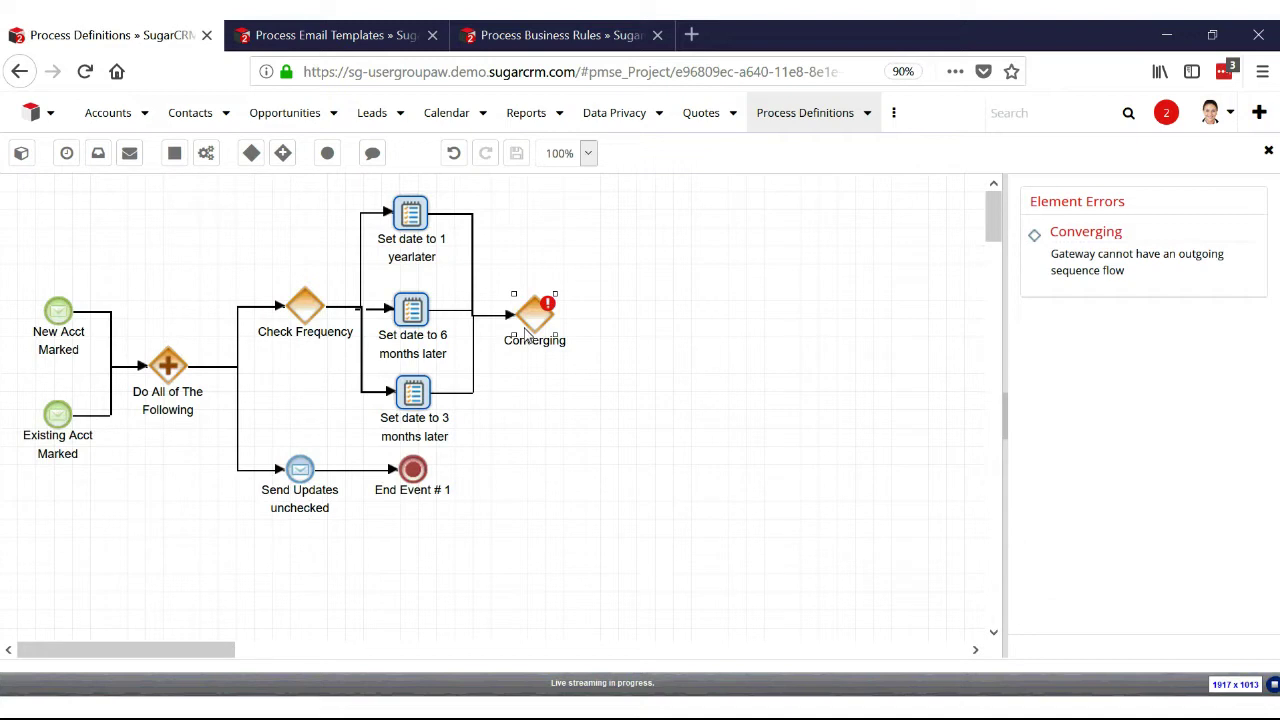
- Add a parallel gateway after the Converging gateway, connect Converging to it and align the two
left_click_drag(281, 157, 643, 323)
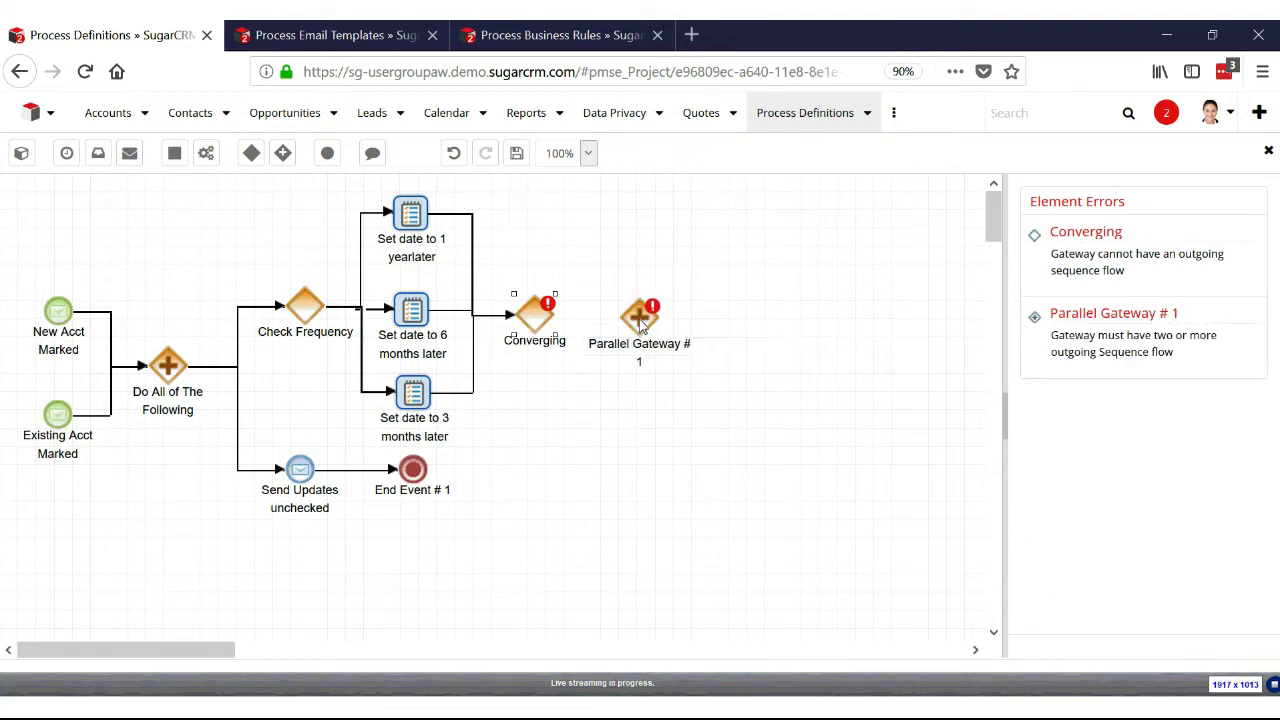
left_click_drag(556, 316, 630, 320)
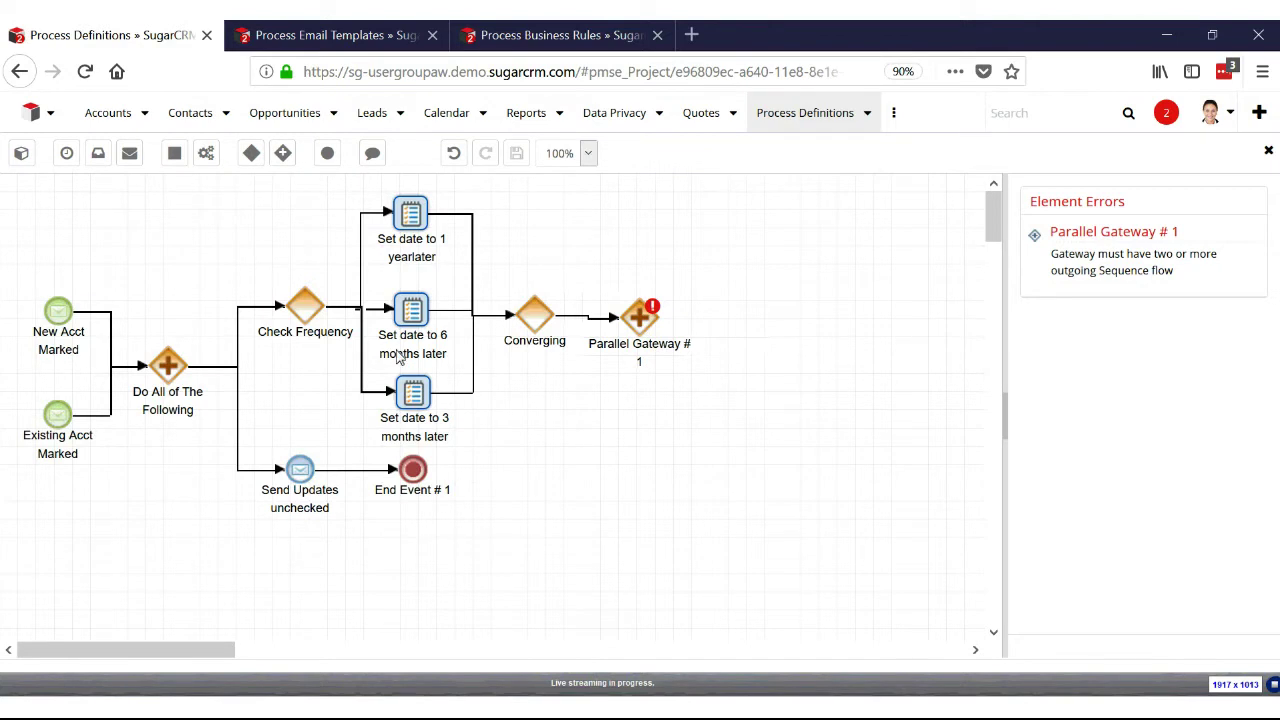
left_click_drag(632, 322, 626, 319)
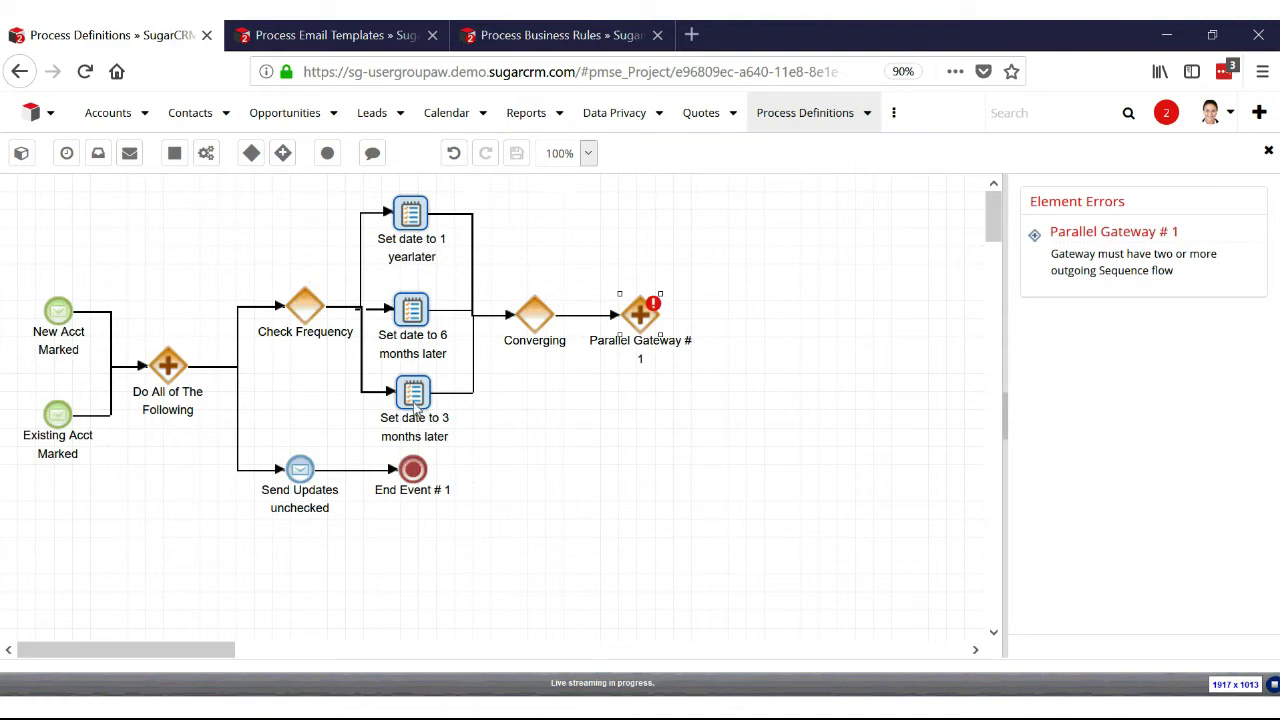
- Add a wait event named Wait until next date beyond and slightly below the parallel gateway
left_click_drag(66, 153, 742, 370)
type("Wait until next date")
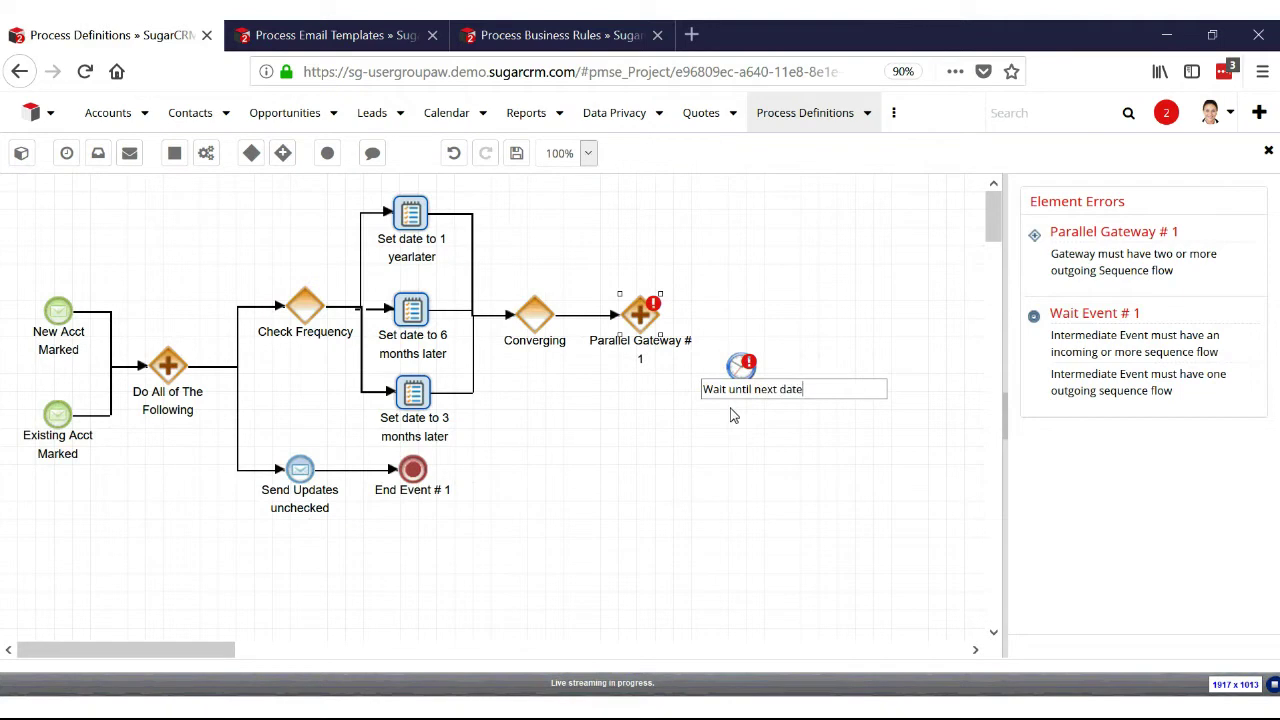
key("Return")
- Set the Wait until next date event to the fixed date in the Accounts Next Update Due field and connect the parallel gateway to it
right_click(741, 367)
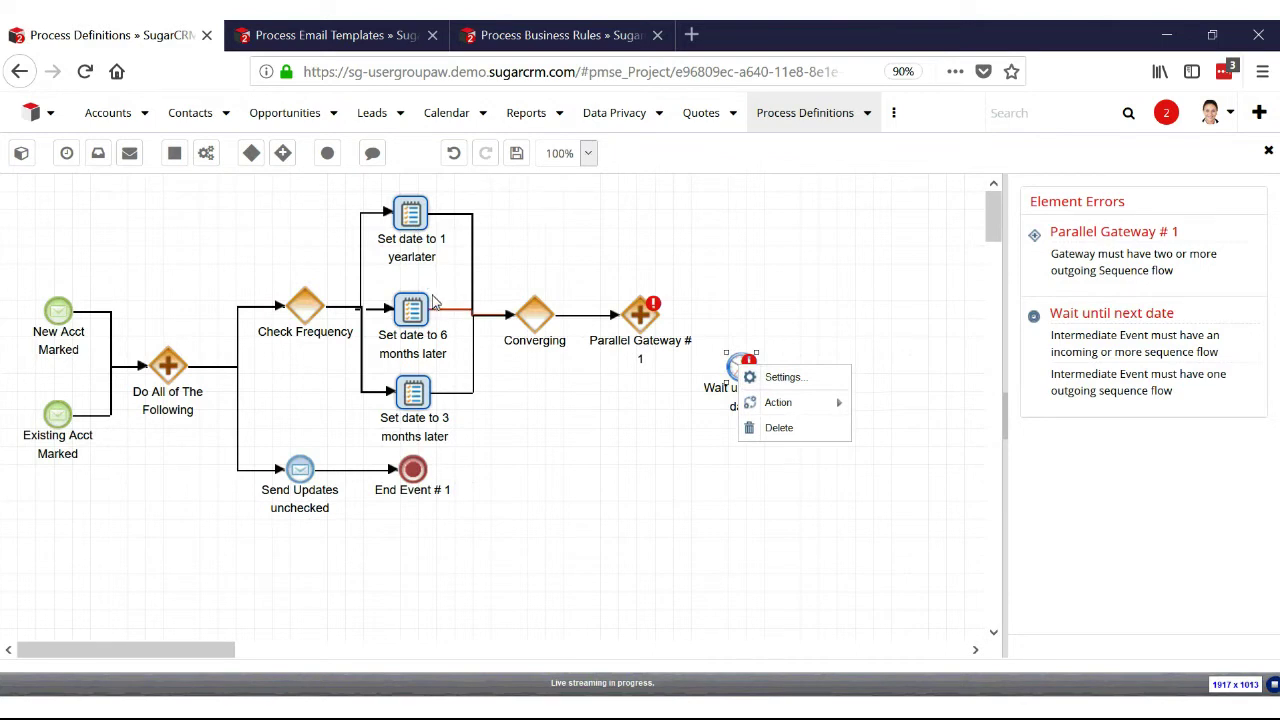
left_click(771, 380)
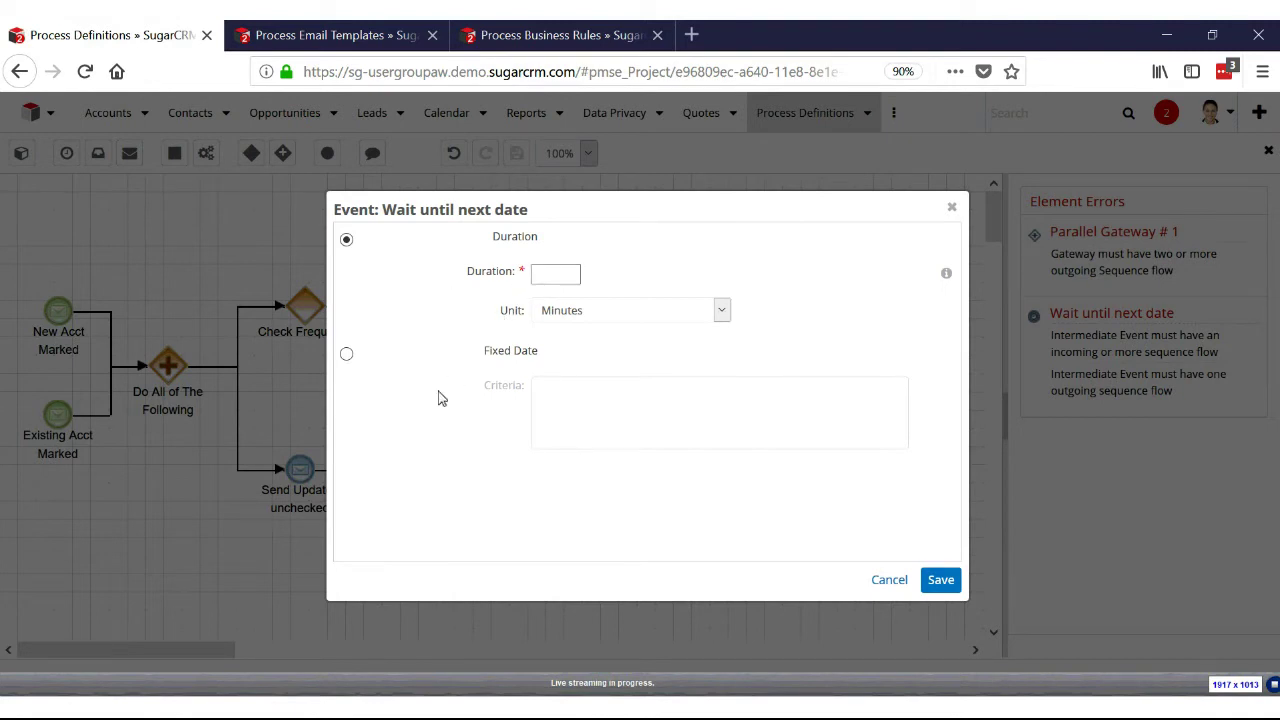
left_click(347, 352)
left_click(550, 410)
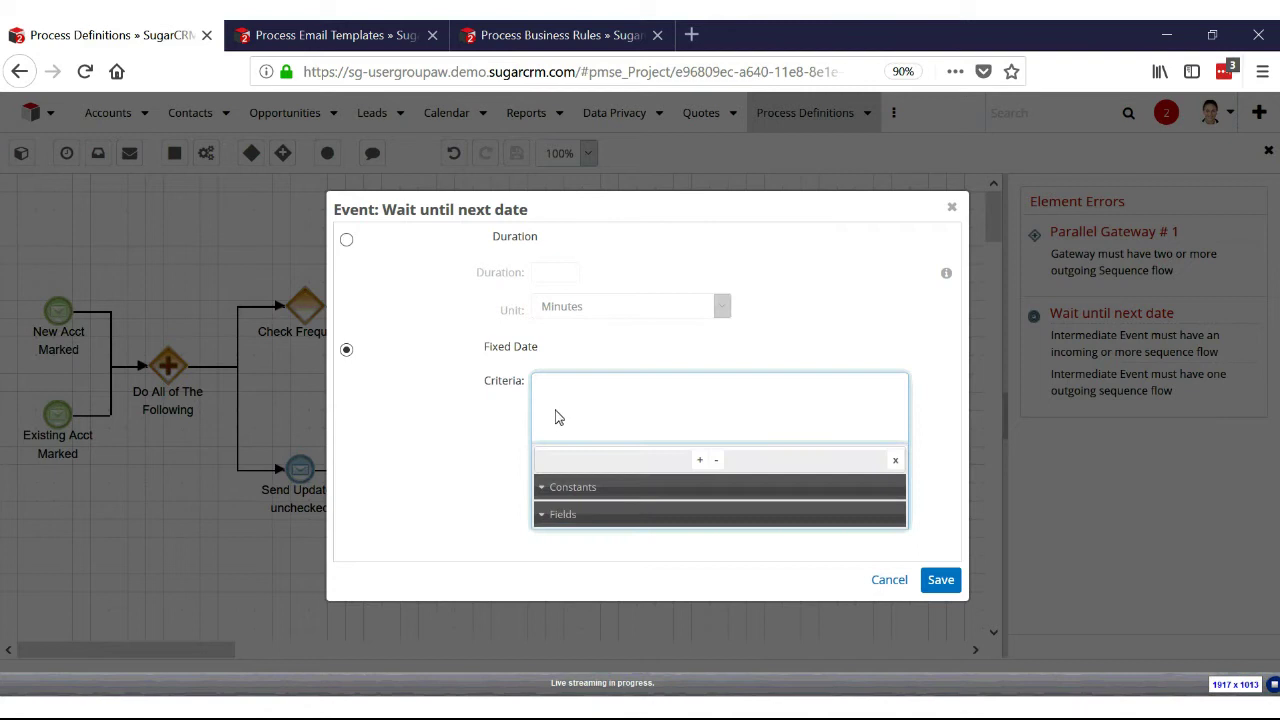
left_click(561, 516)
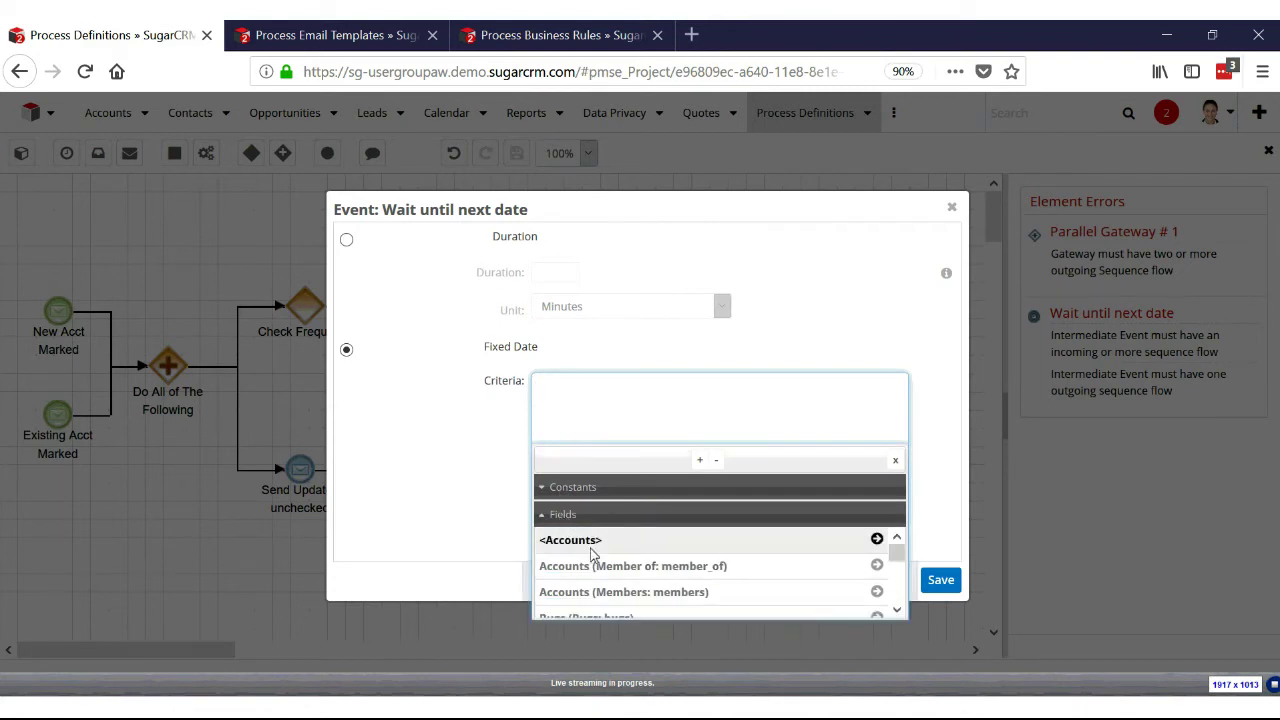
left_click(592, 540)
left_click(620, 666)
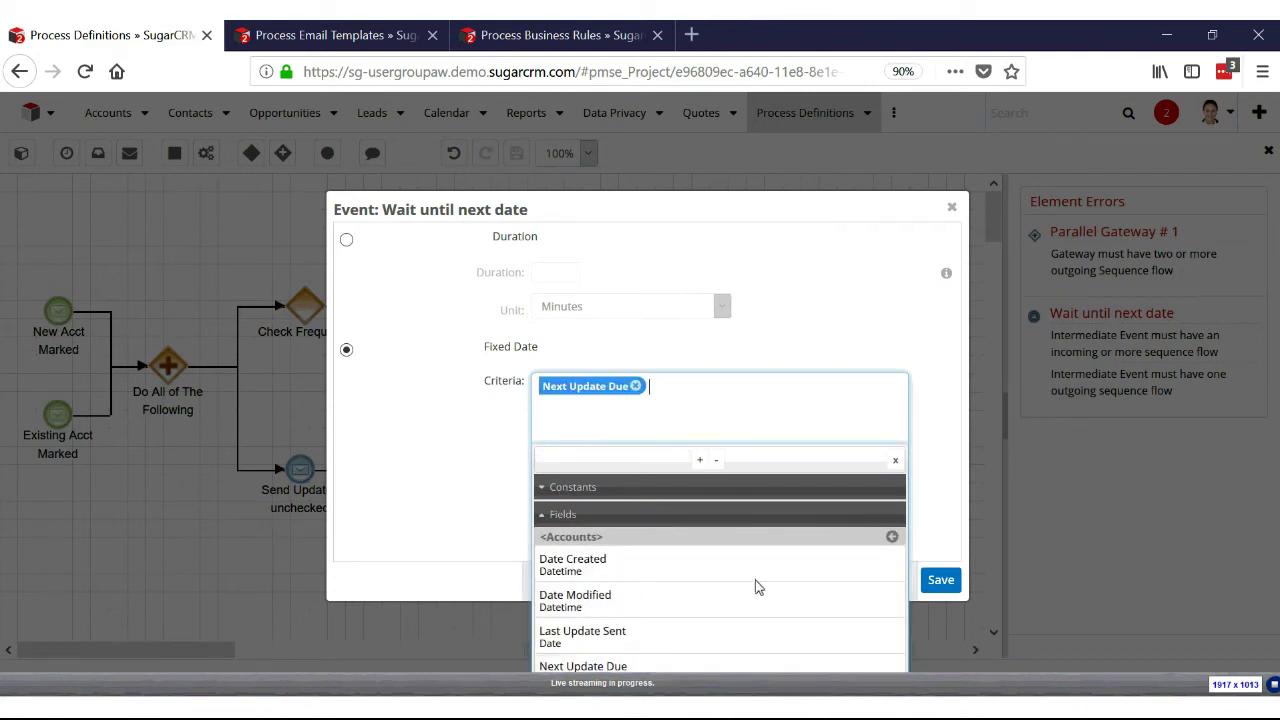
left_click(929, 457)
left_click(940, 579)
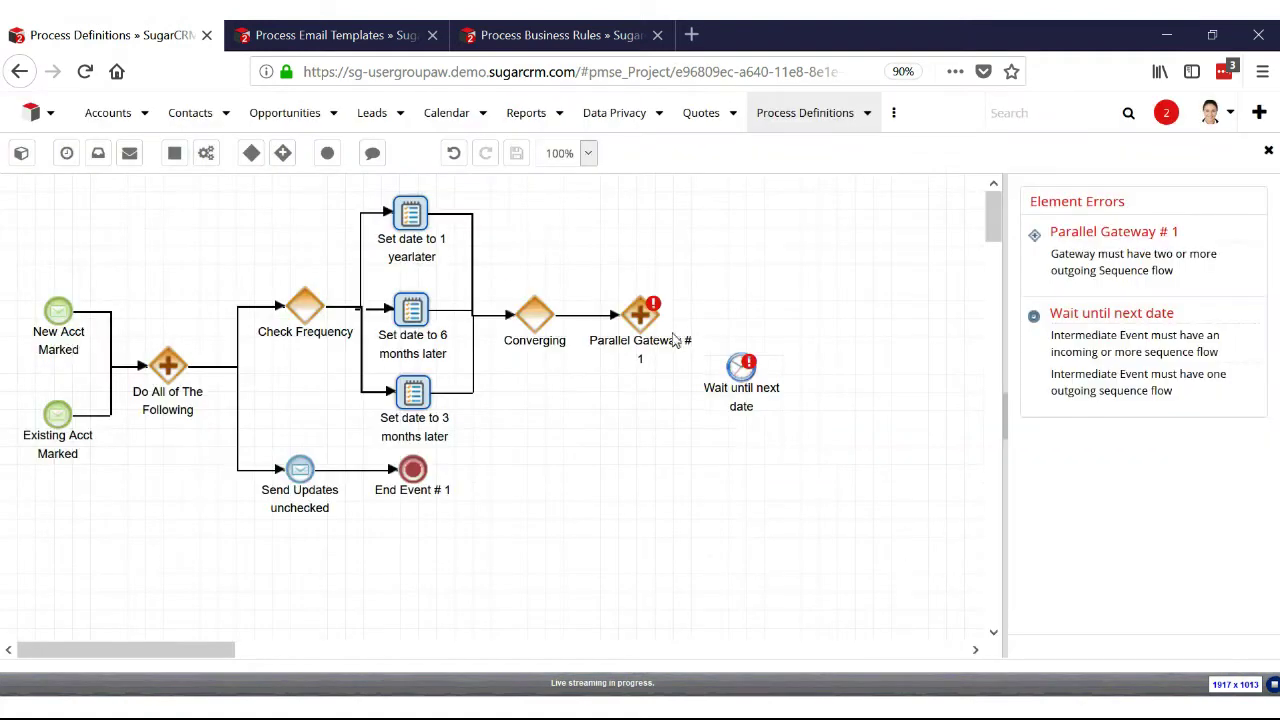
left_click_drag(661, 329, 738, 370)
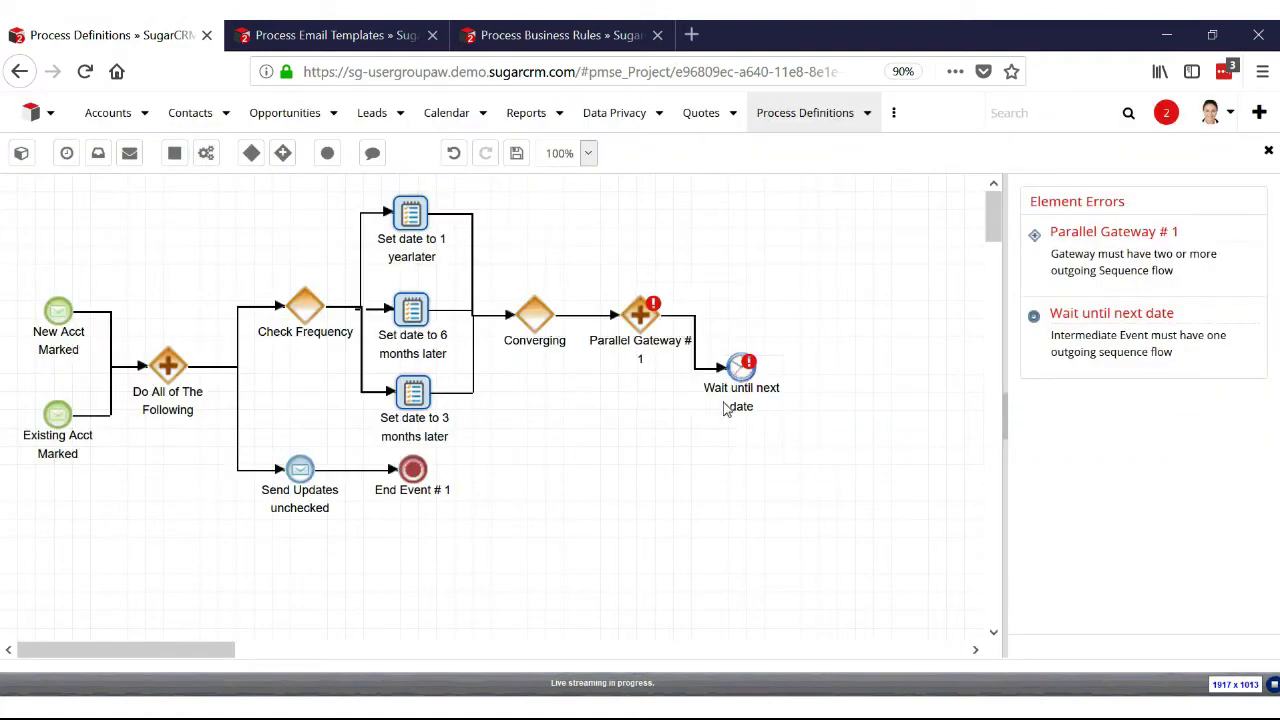
- Add a send message event named Send email and connect the Wait until next date event to it
left_click_drag(130, 153, 831, 358)
type("Send email")
key("Return")
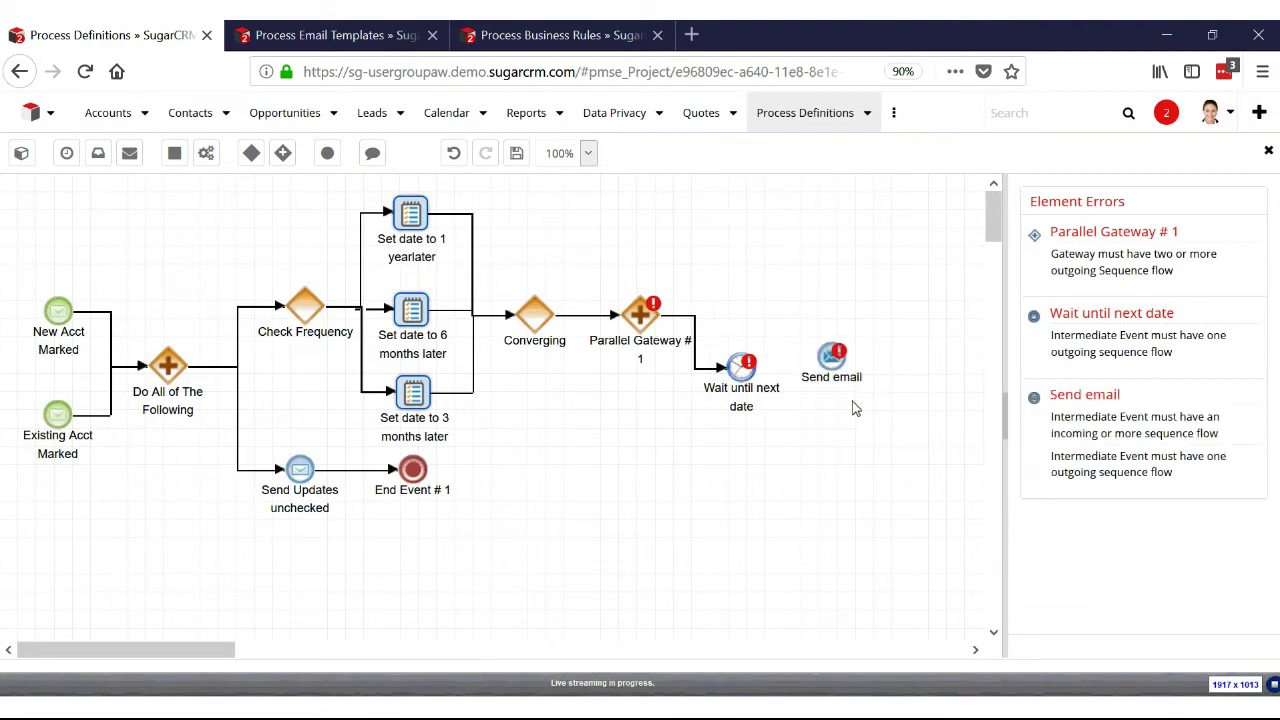
mouse_move(838, 372)
left_mouse_down()
mouse_move(812, 371)
mouse_move(828, 376)
left_mouse_up()
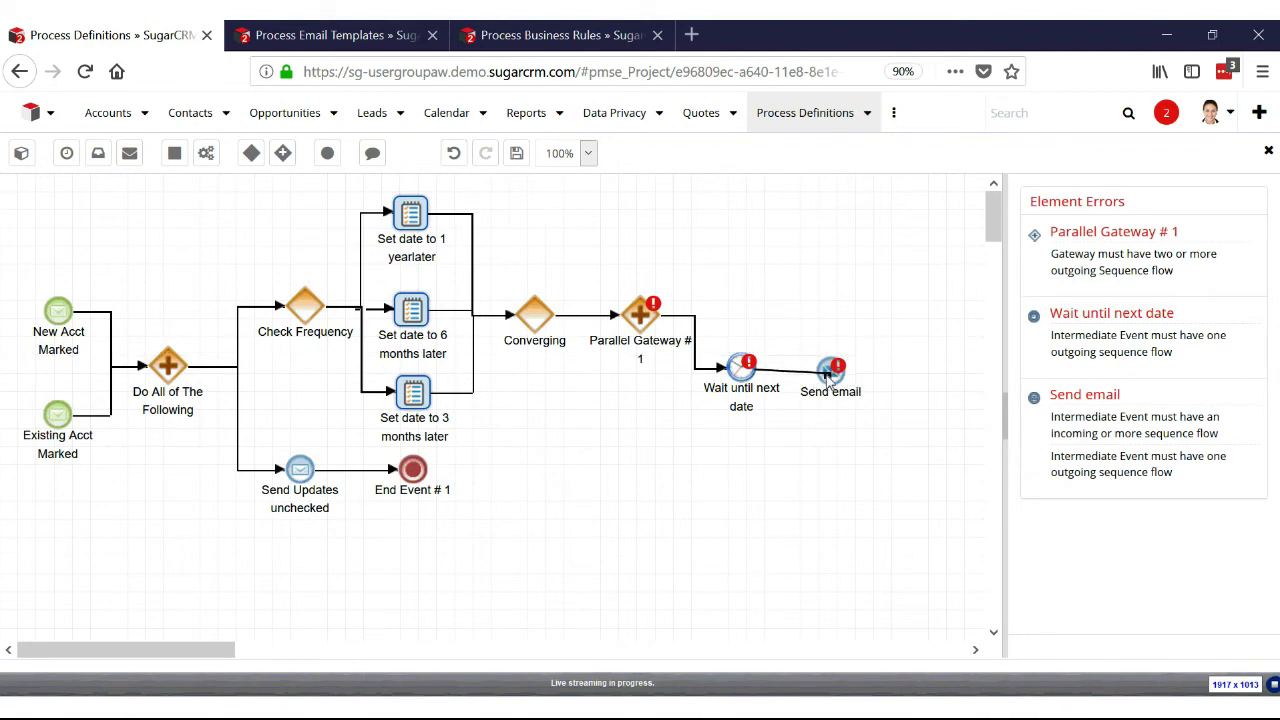
- Configure Send email with the Periodic Update Reminder template, addressed to the Accounts user who is assigned to the record
right_click(828, 374)
left_click(873, 383)
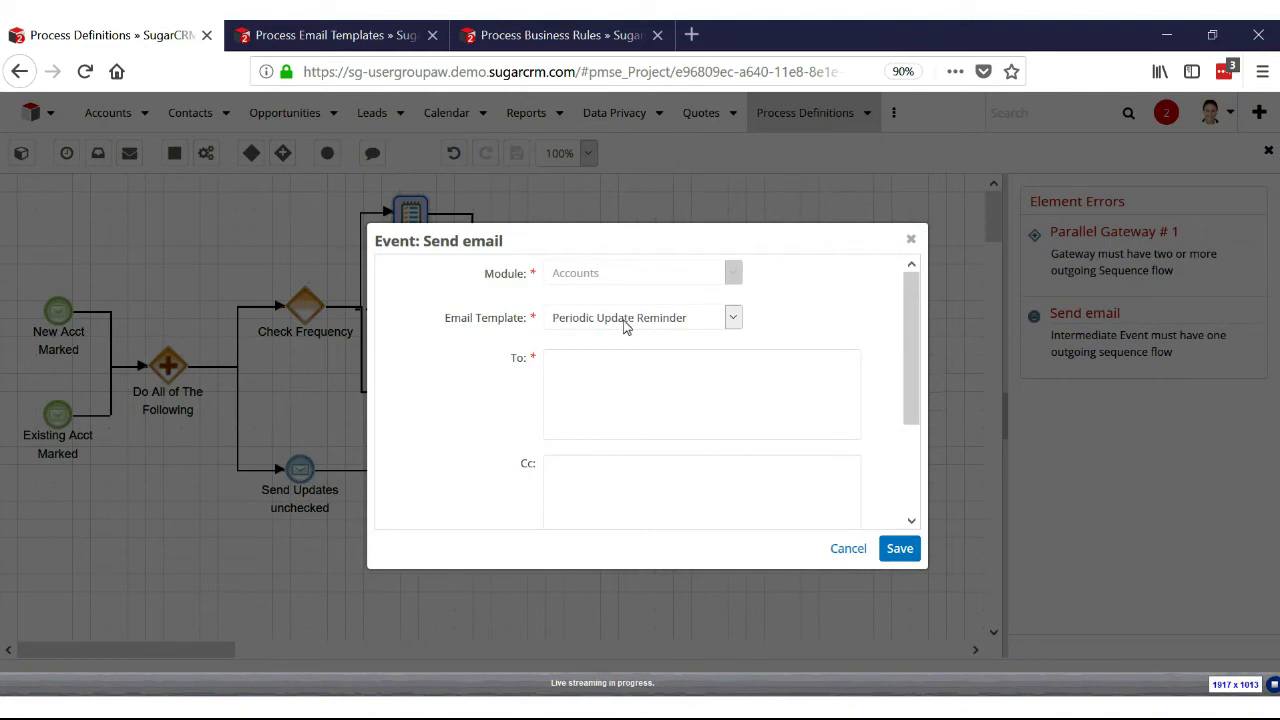
left_click(584, 390)
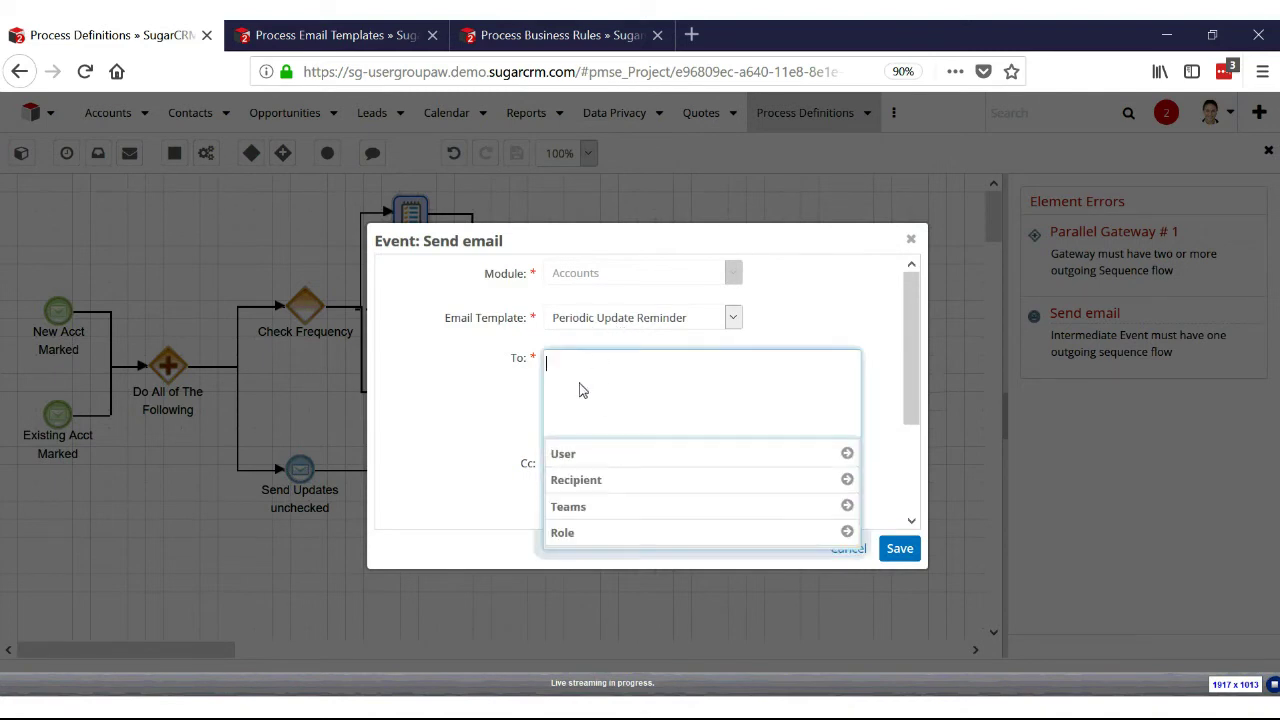
left_click(604, 465)
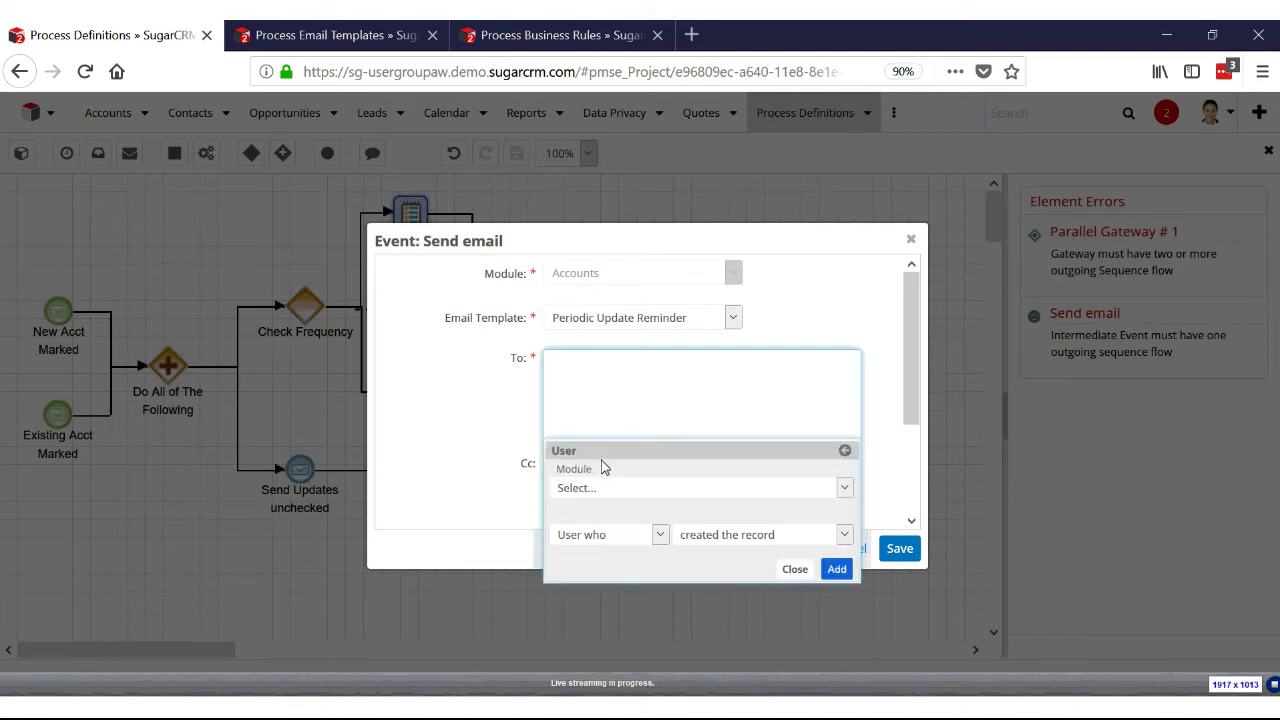
left_click(603, 490)
left_click(610, 533)
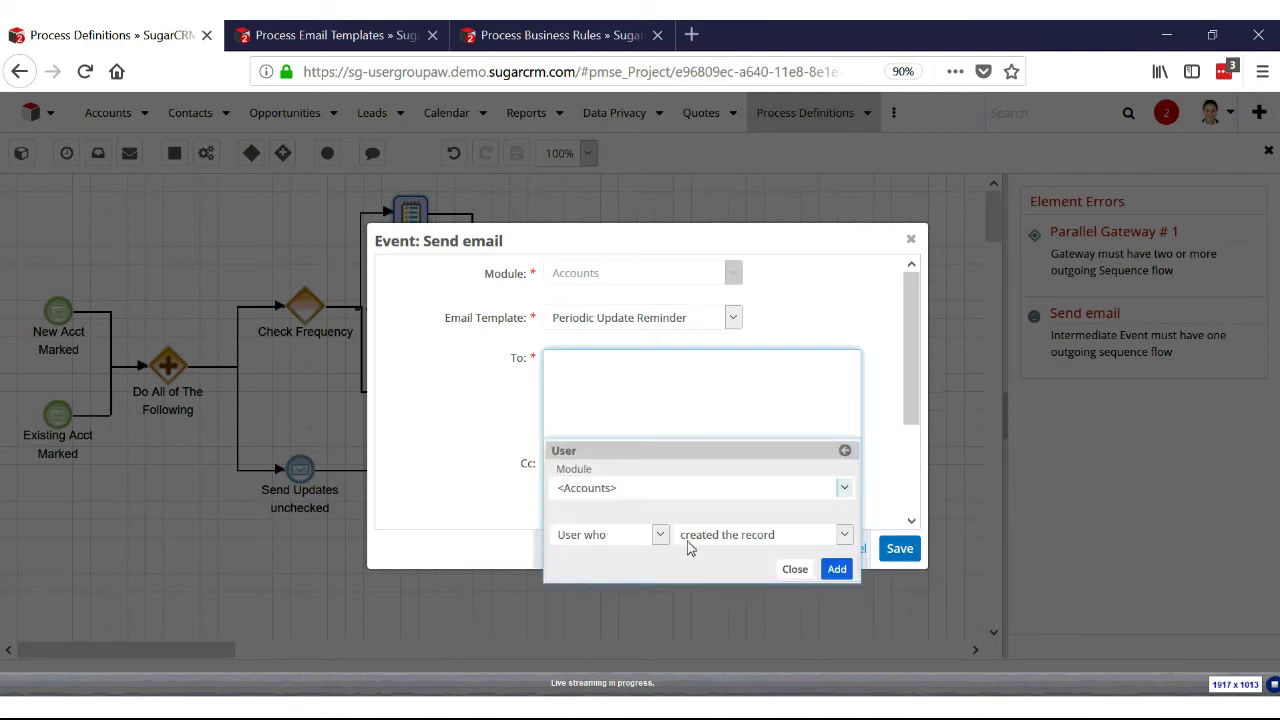
left_click(729, 534)
left_click(733, 598)
left_click(838, 566)
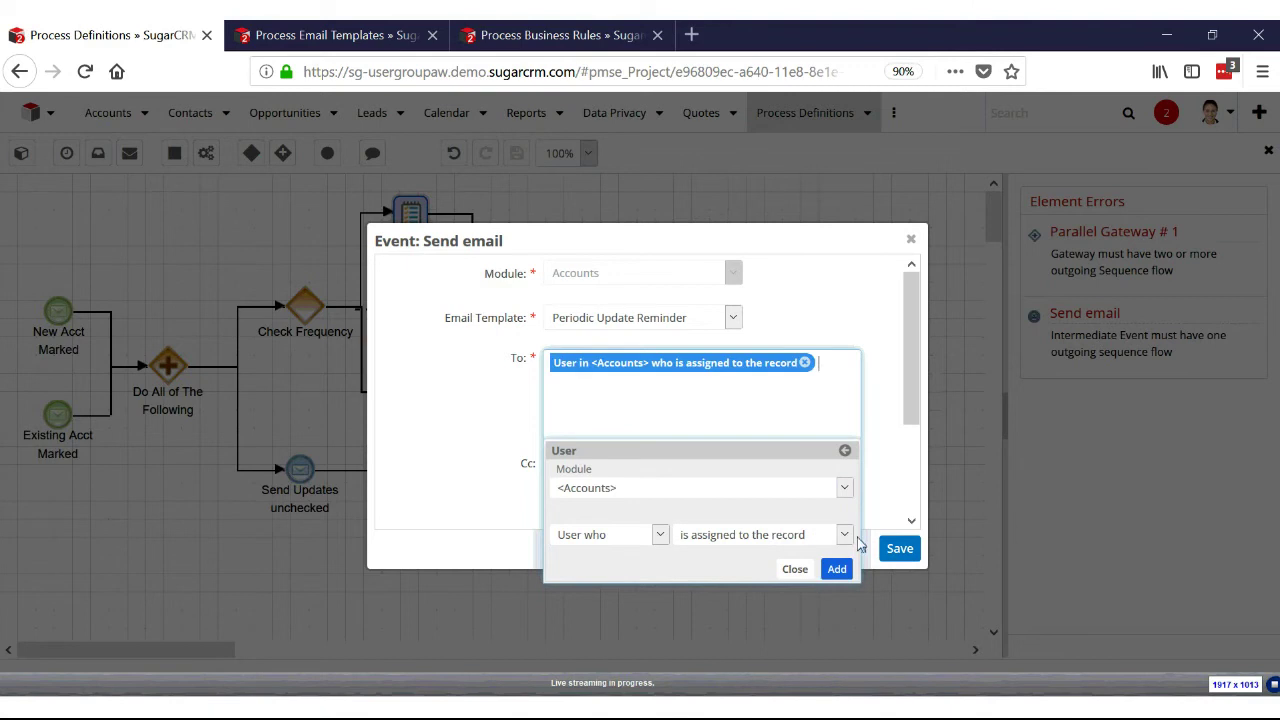
left_click(905, 550)
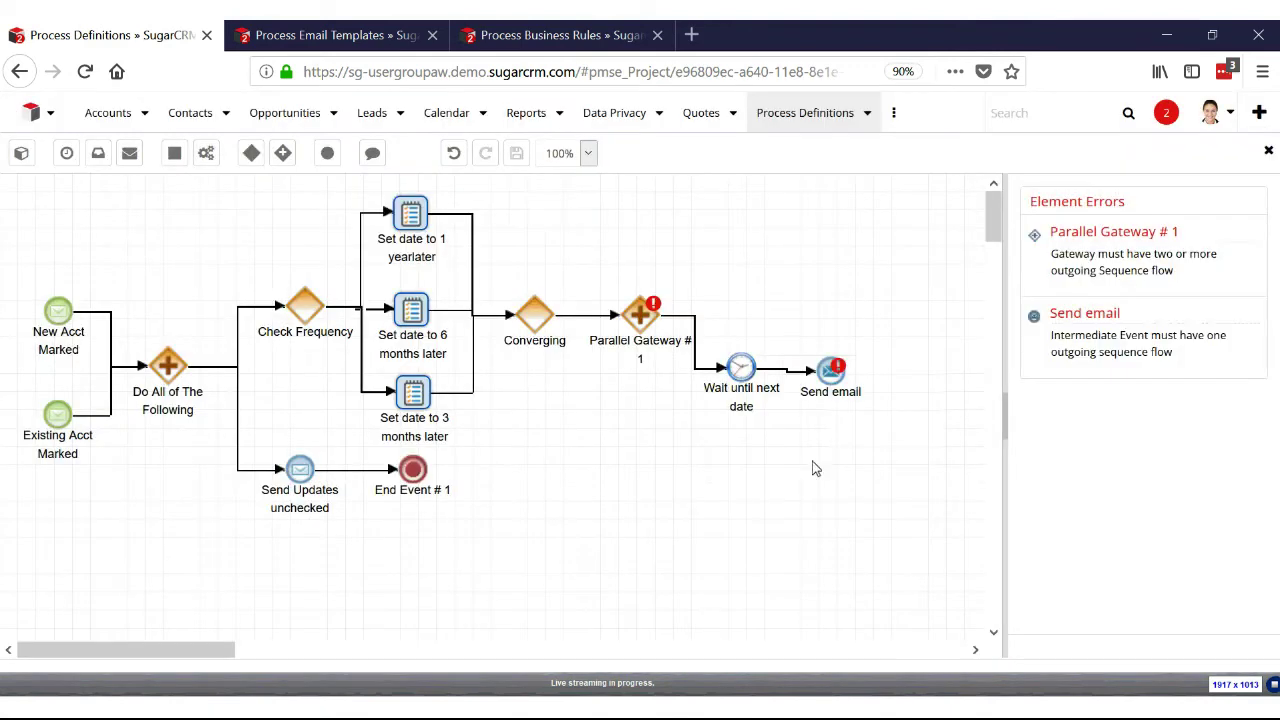
- Align Send email level with the Wait until next date event and add a receive message event named Date changed beyond it
left_click_drag(195, 650, 264, 651)
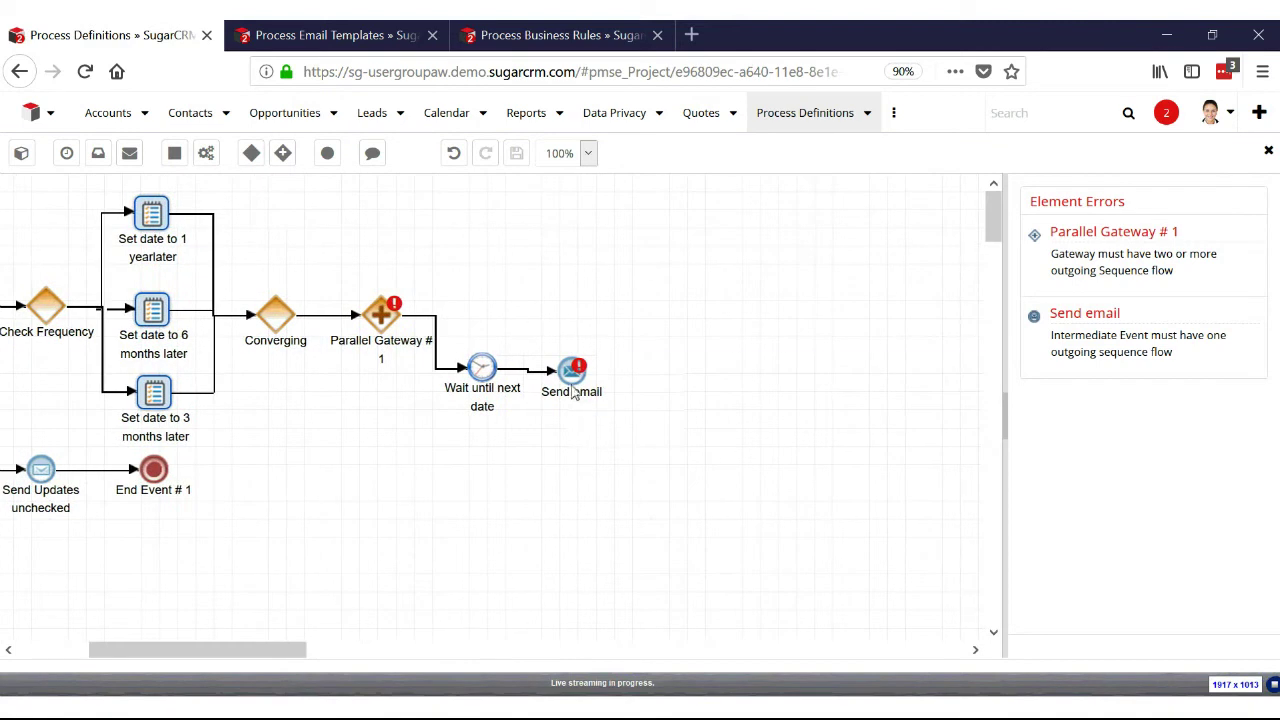
left_click_drag(573, 370, 580, 366)
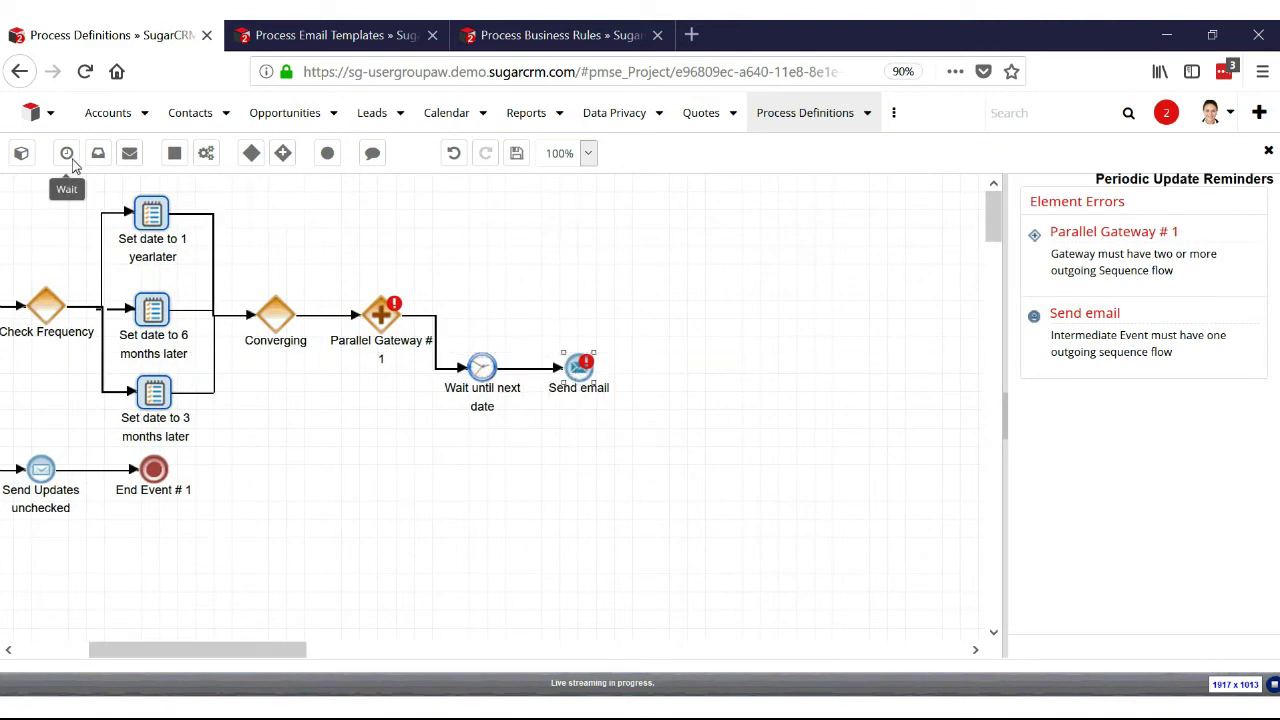
left_click_drag(98, 155, 678, 372)
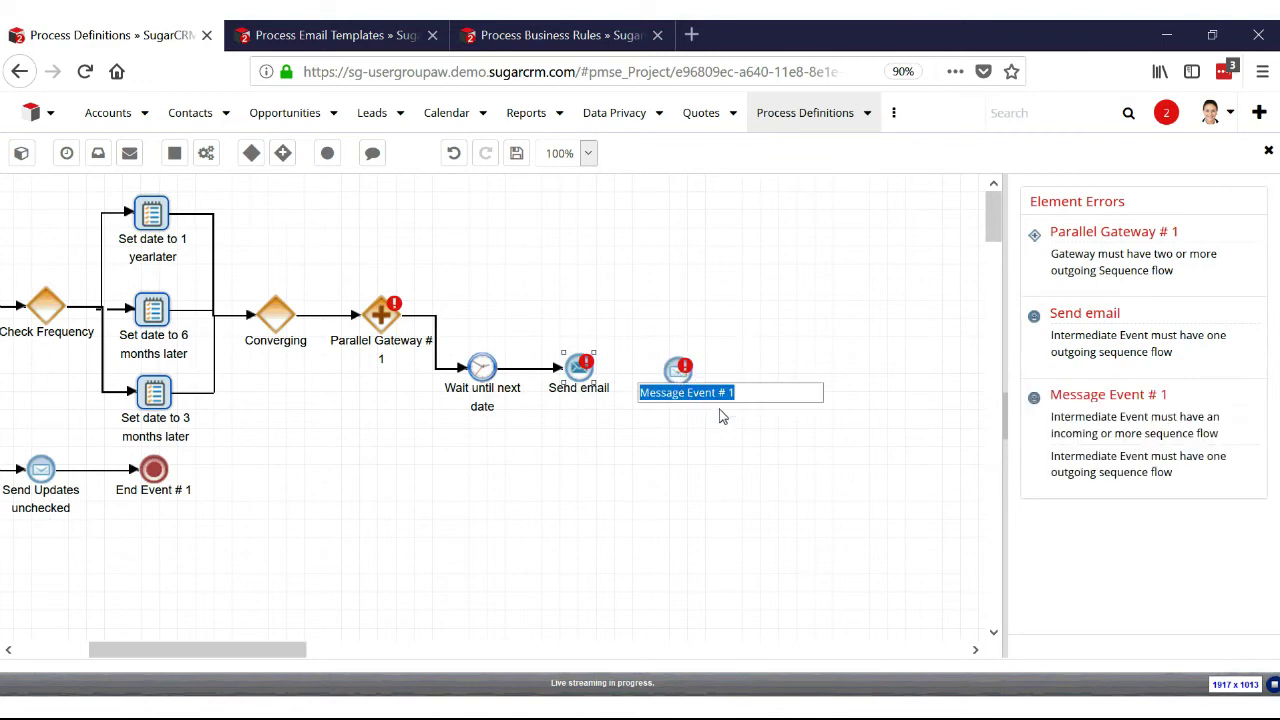
type("Date changed")
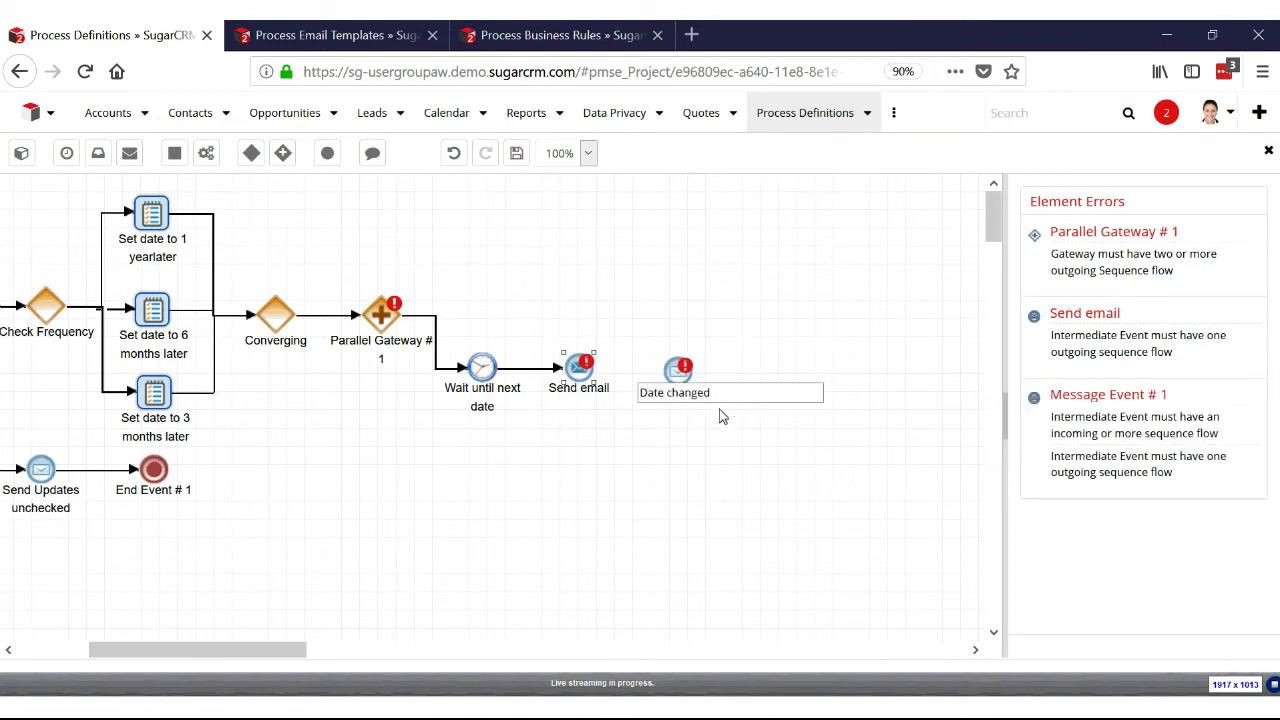
key("Return")
- Set the Date changed event's criteria to Accounts Last Update Sent changes and connect Send email to it
right_click(682, 372)
left_click(730, 388)
left_click(571, 400)
left_click(565, 470)
left_click(586, 493)
left_click(593, 628)
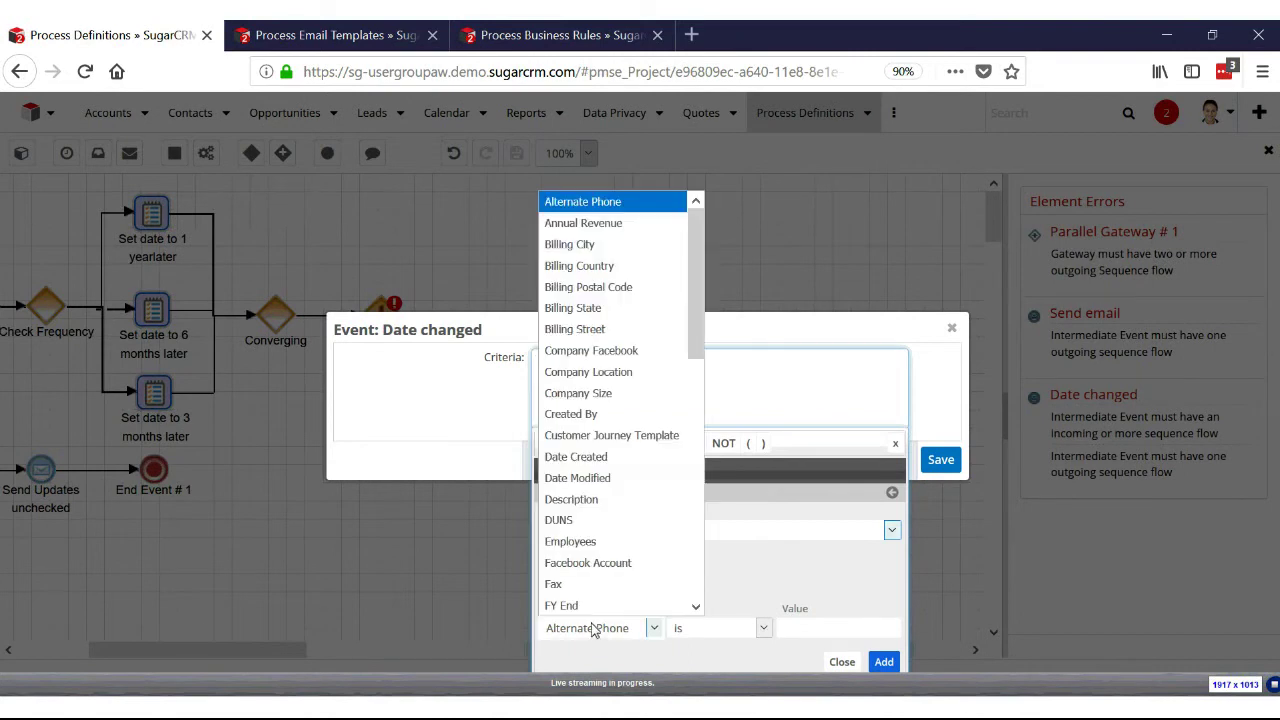
scroll(660, 490, "down", 5)
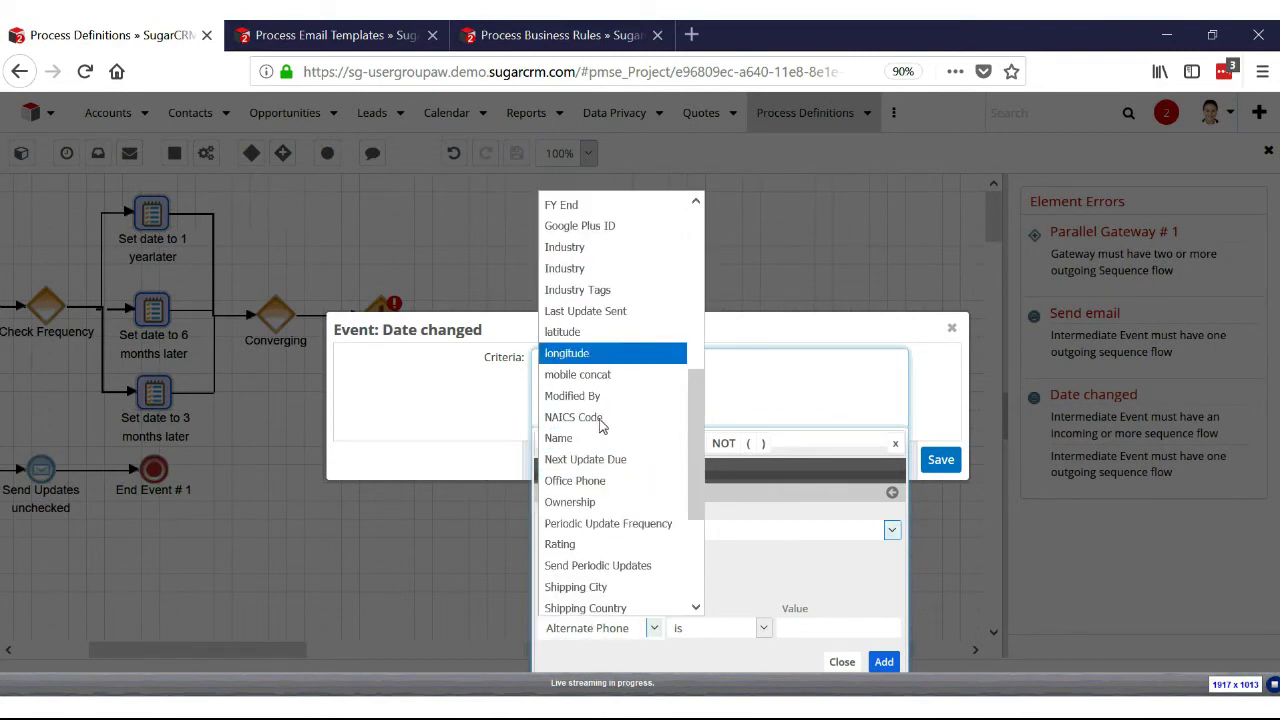
left_click(600, 311)
left_click(706, 630)
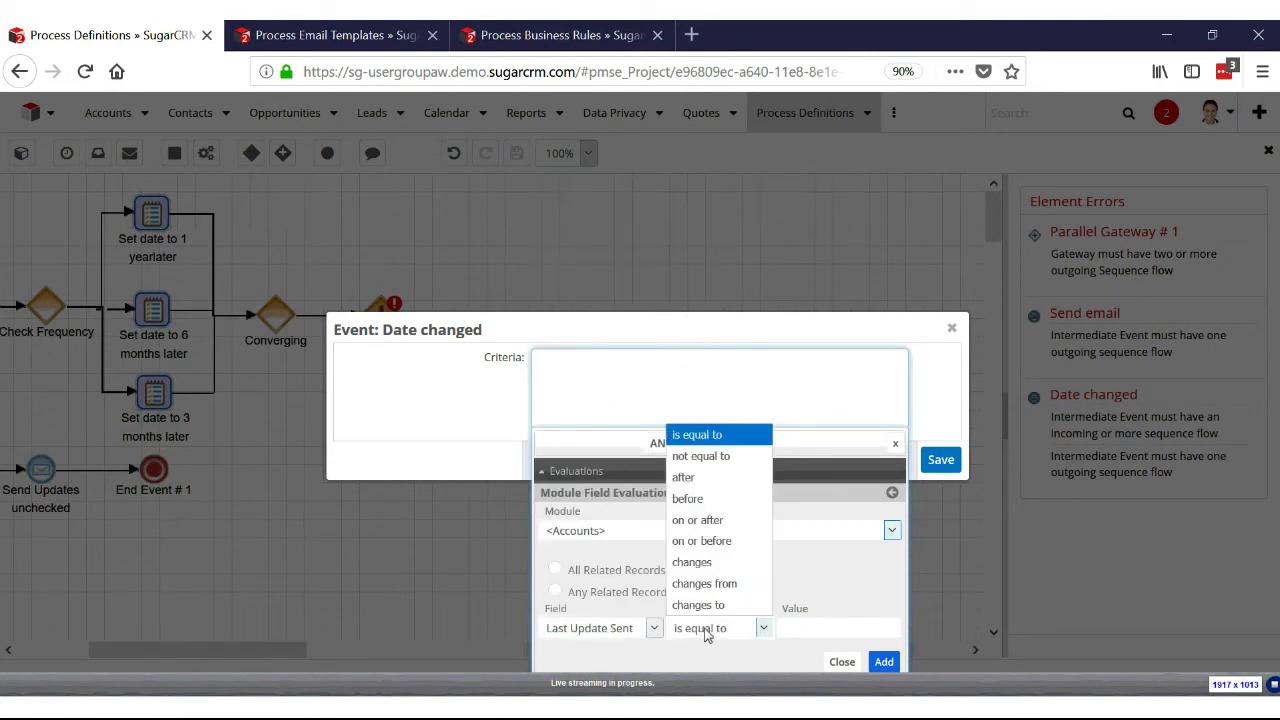
left_click(706, 566)
left_click(884, 662)
left_click(940, 518)
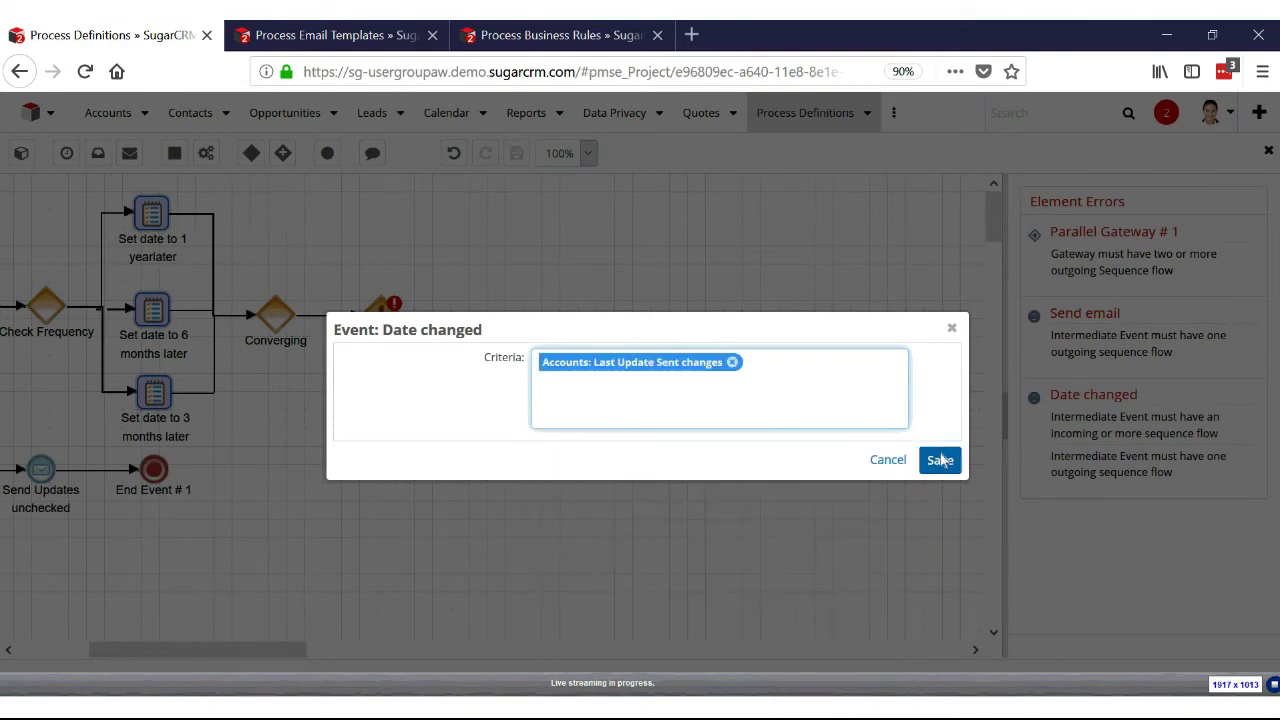
left_click(940, 459)
left_click_drag(590, 376, 682, 374)
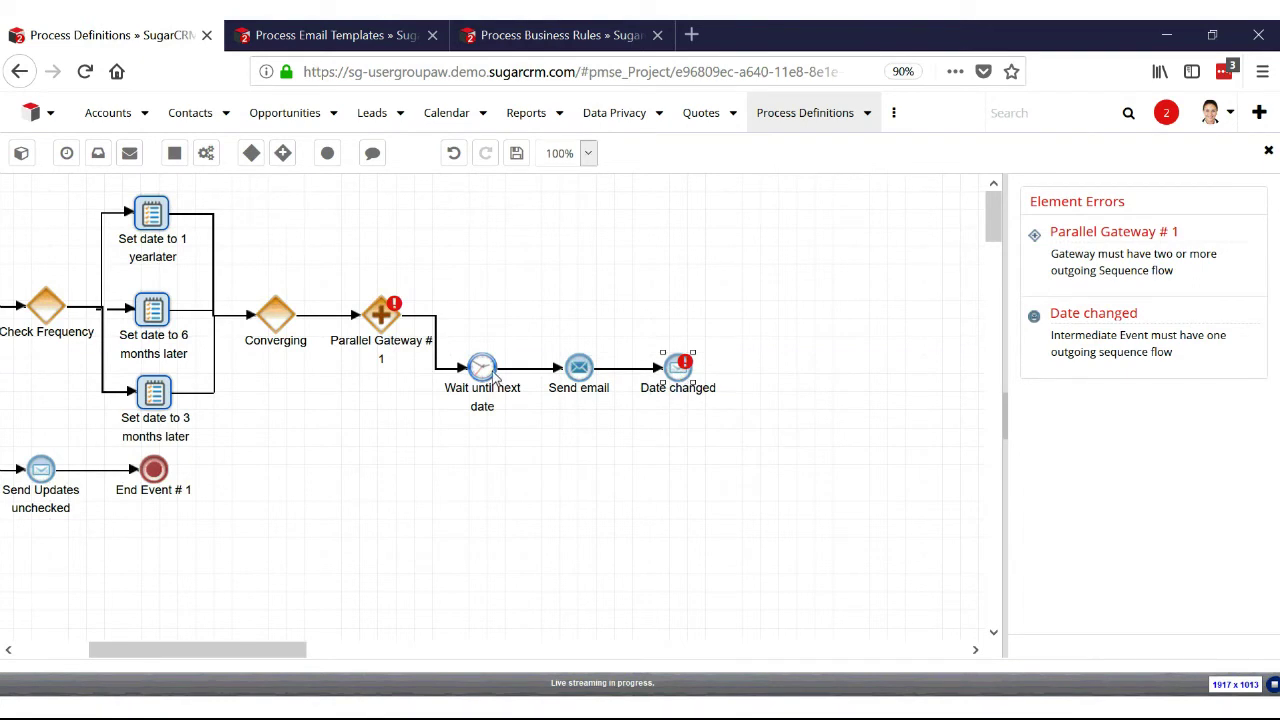
- Add a receive message event named Last Sent Date changed above the Wait until next date event
left_click_drag(104, 160, 496, 262)
type("D")
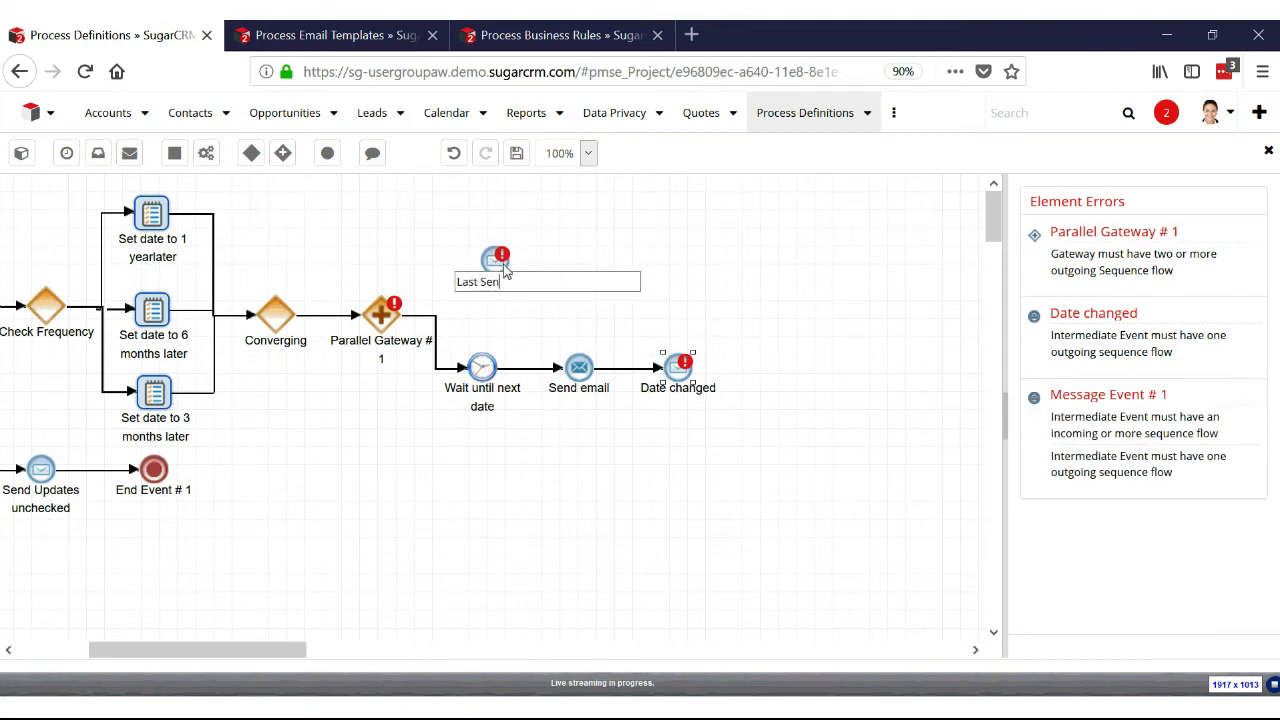
type("ast Sent Date changed")
key("Return")
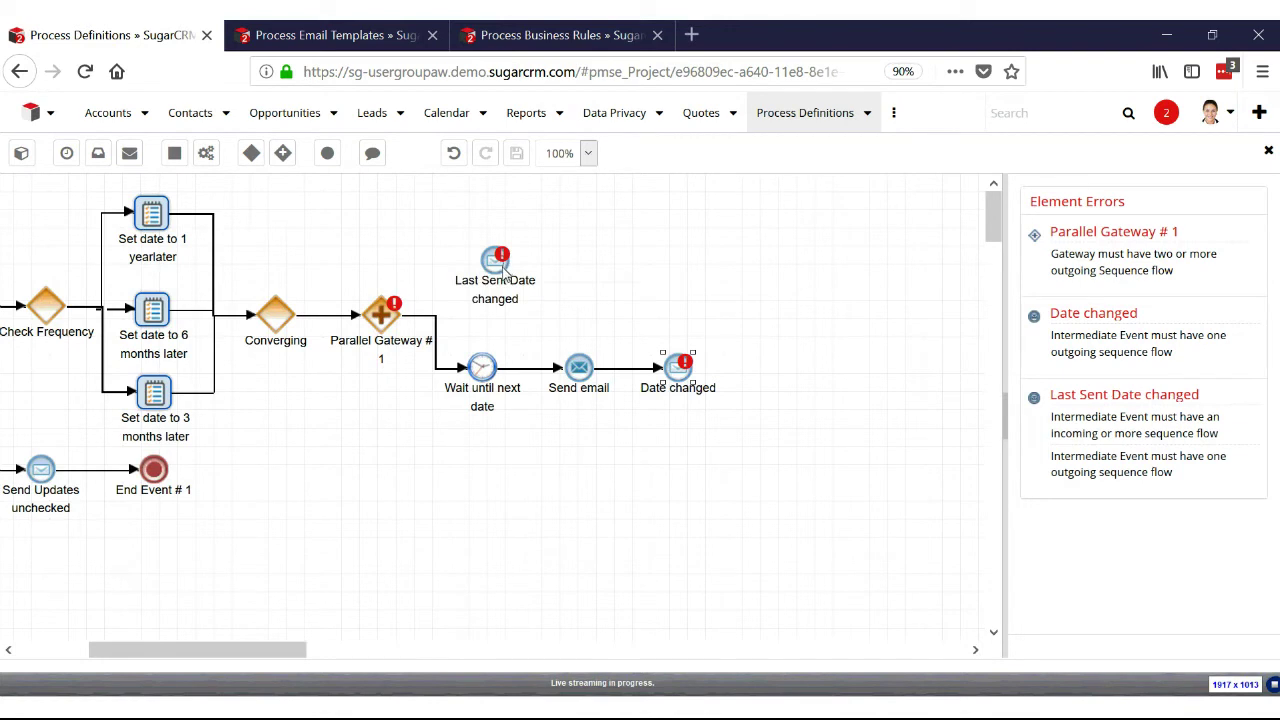
- Set the Last Sent Date changed criteria to Accounts Last Update Sent changes and connect the parallel gateway to the event
right_click(505, 268)
left_click(545, 272)
left_click(594, 406)
left_click(571, 471)
left_click(600, 497)
left_click(610, 628)
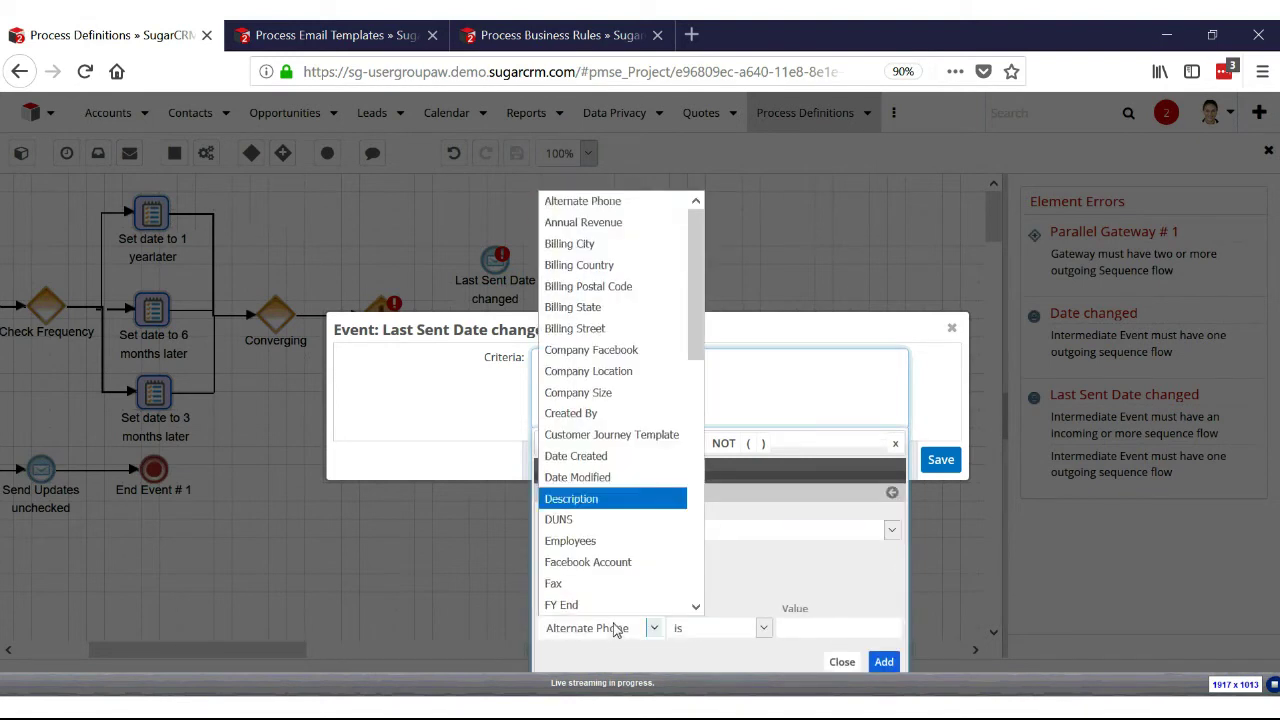
scroll(608, 517, "down", 4)
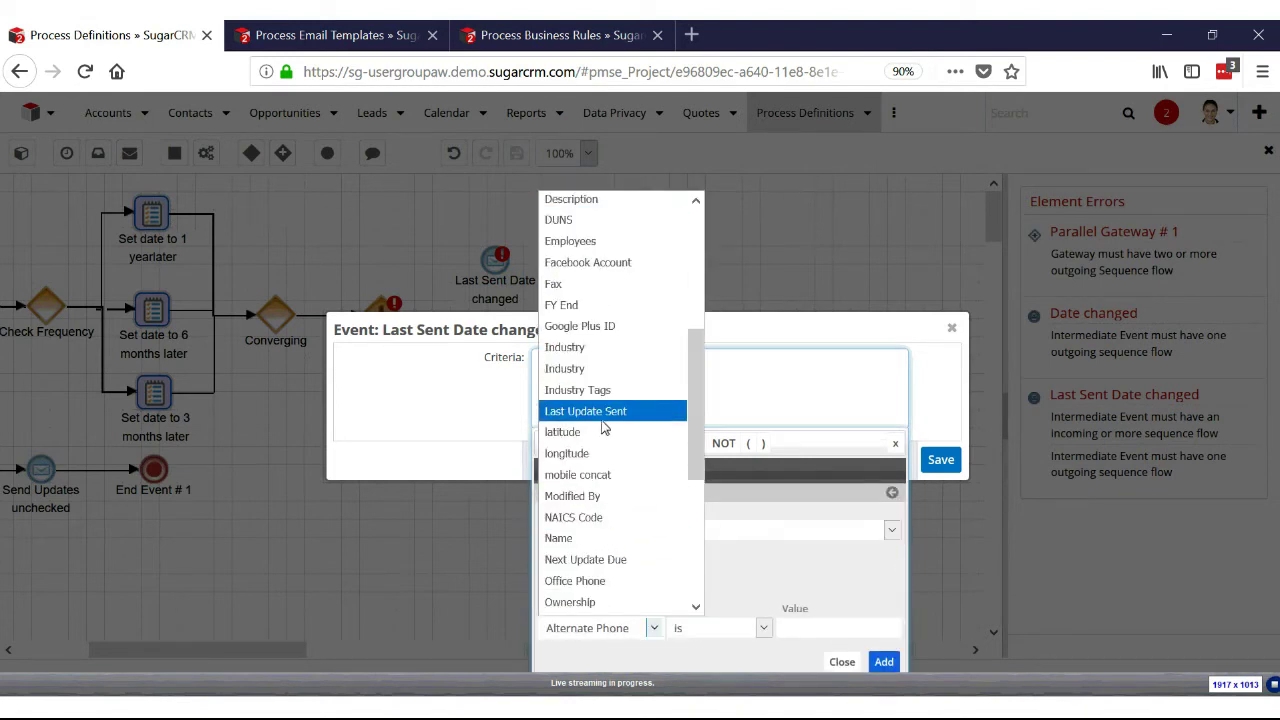
left_click(603, 413)
left_click(737, 630)
left_click(720, 565)
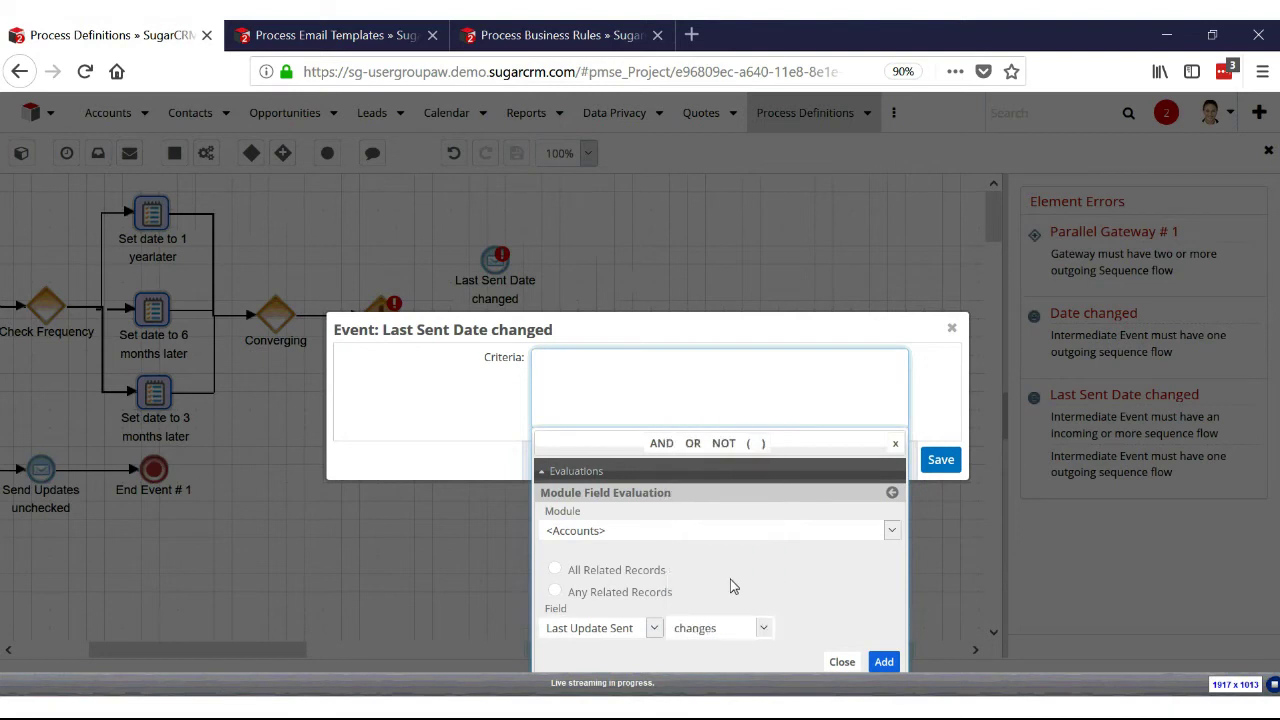
left_click(881, 662)
left_click(940, 459)
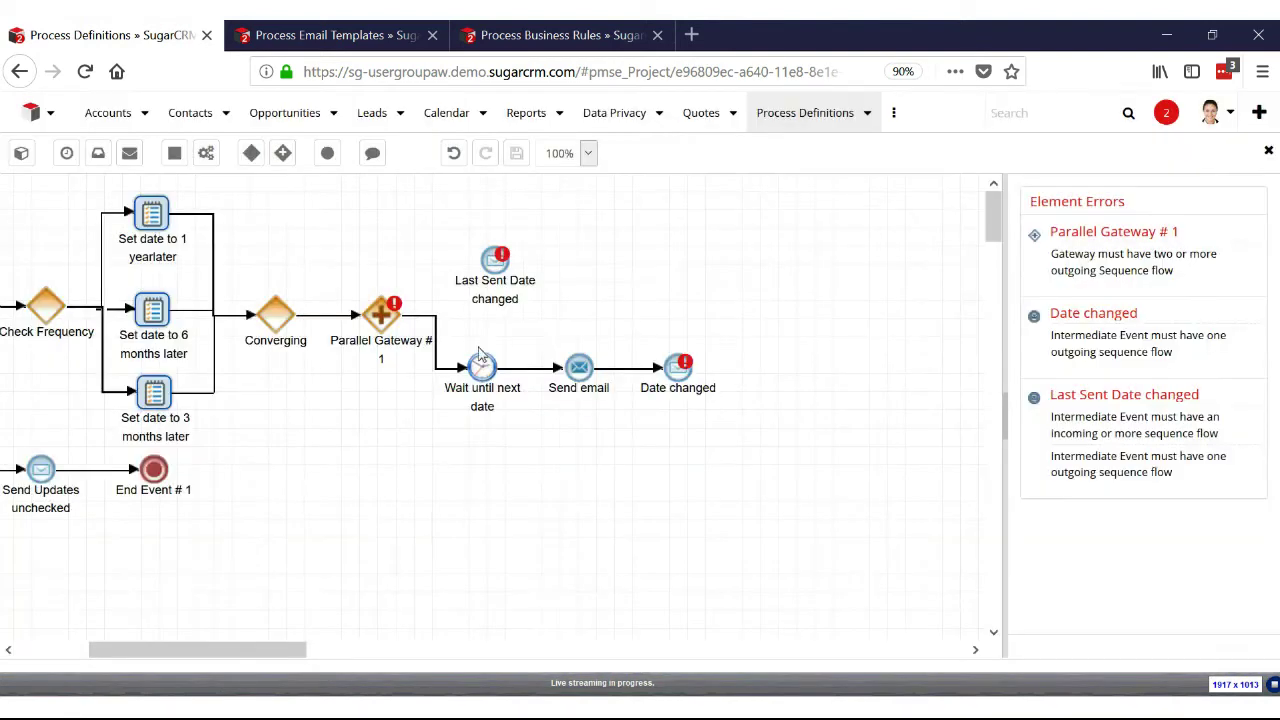
left_click_drag(404, 318, 490, 262)
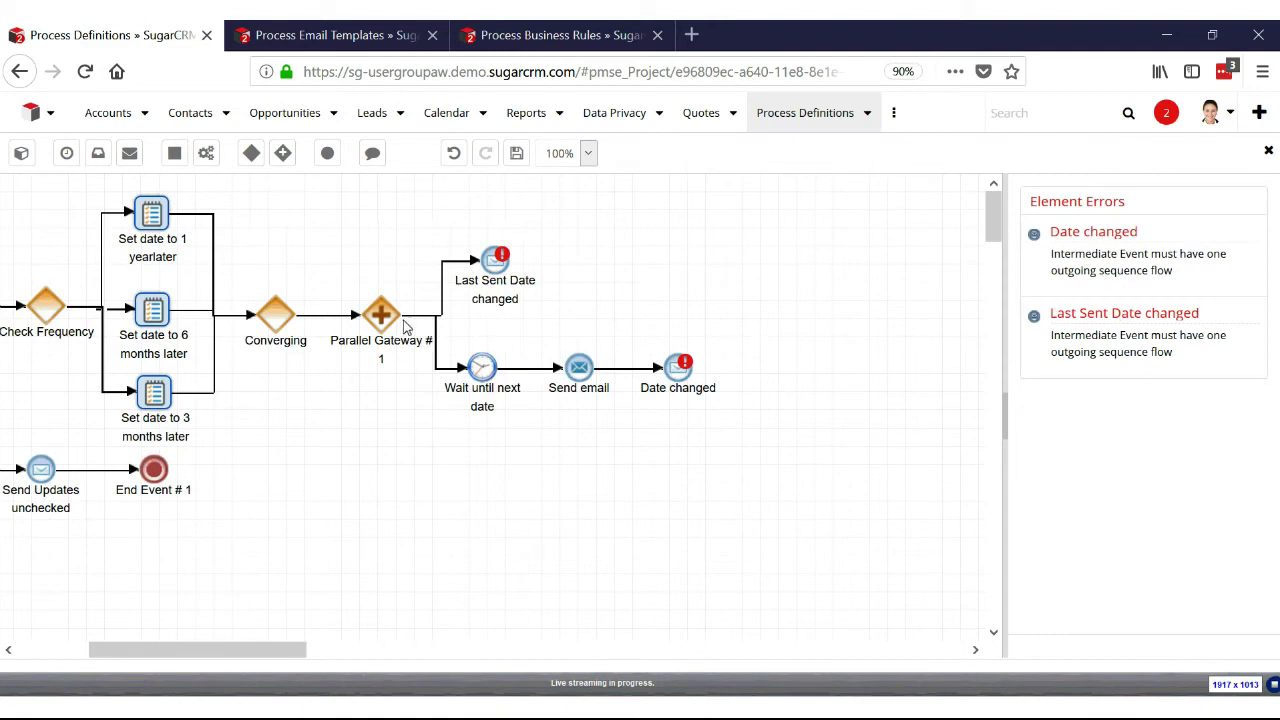
- Add an exclusive gateway named Whichever happens first beyond the Date changed event and set its direction to Converging
left_click_drag(251, 152, 782, 338)
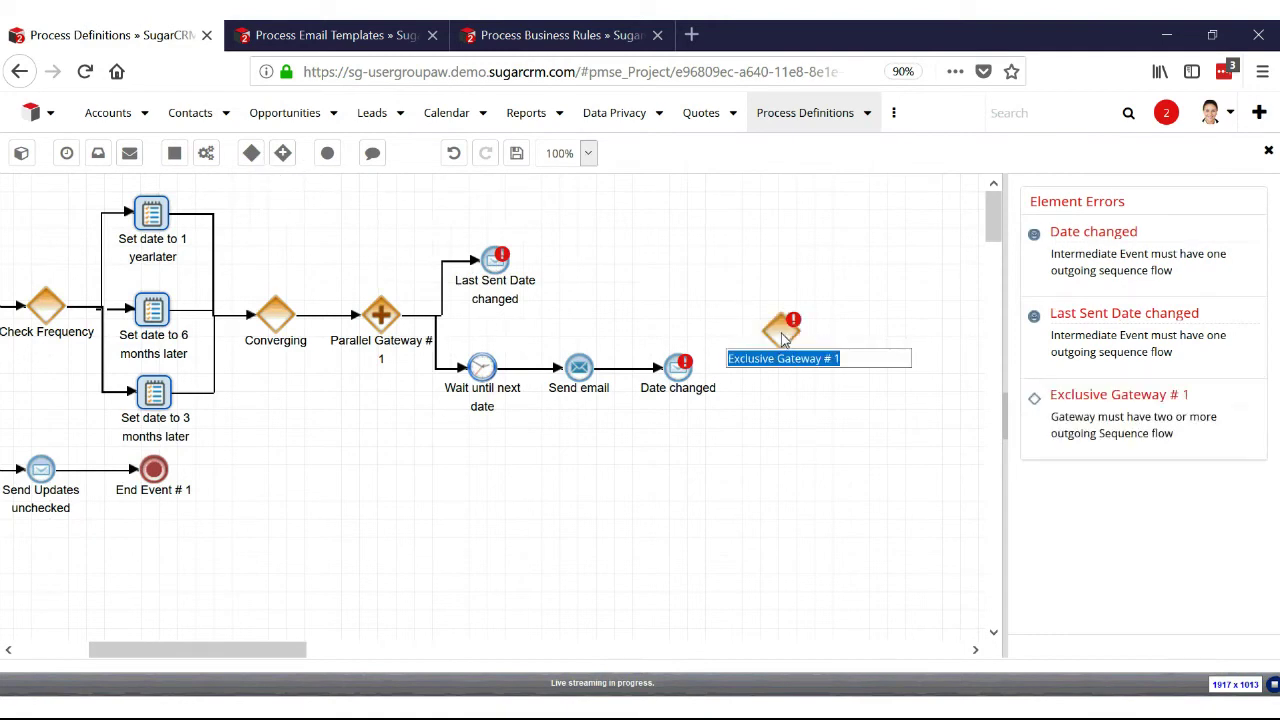
type("Whci")
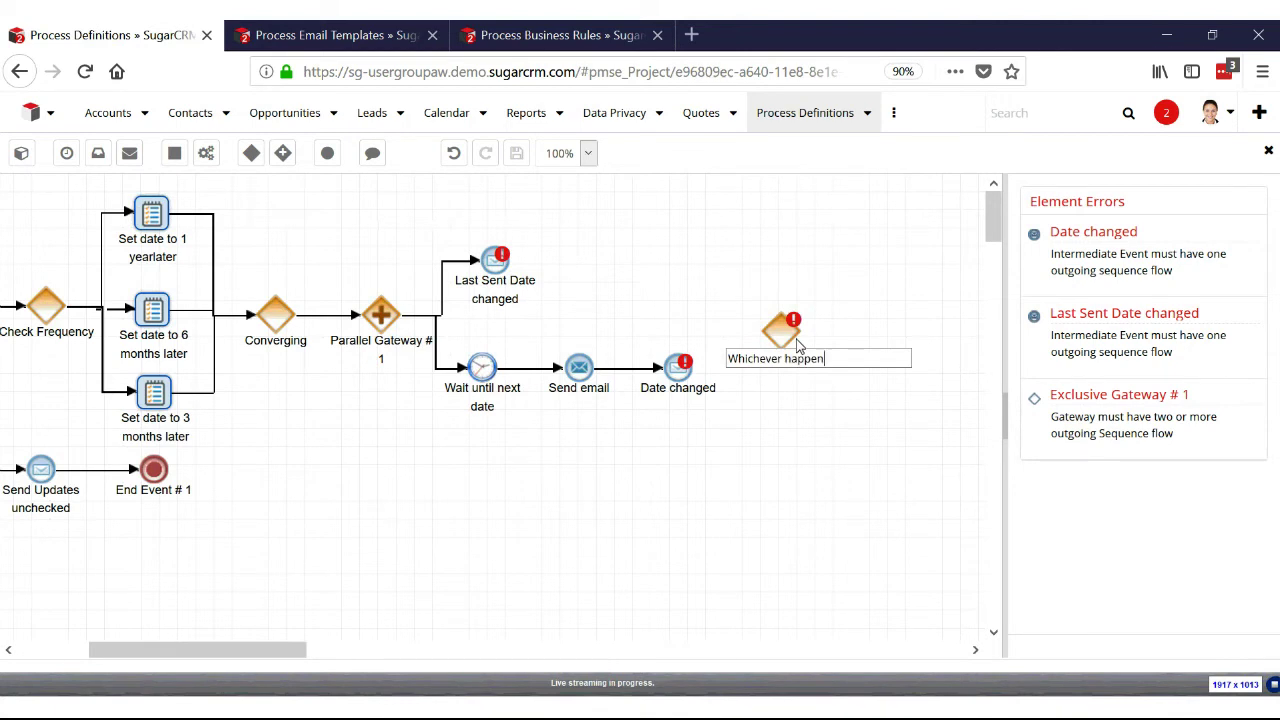
key("Return")
right_click(797, 343)
mouse_move(829, 345)
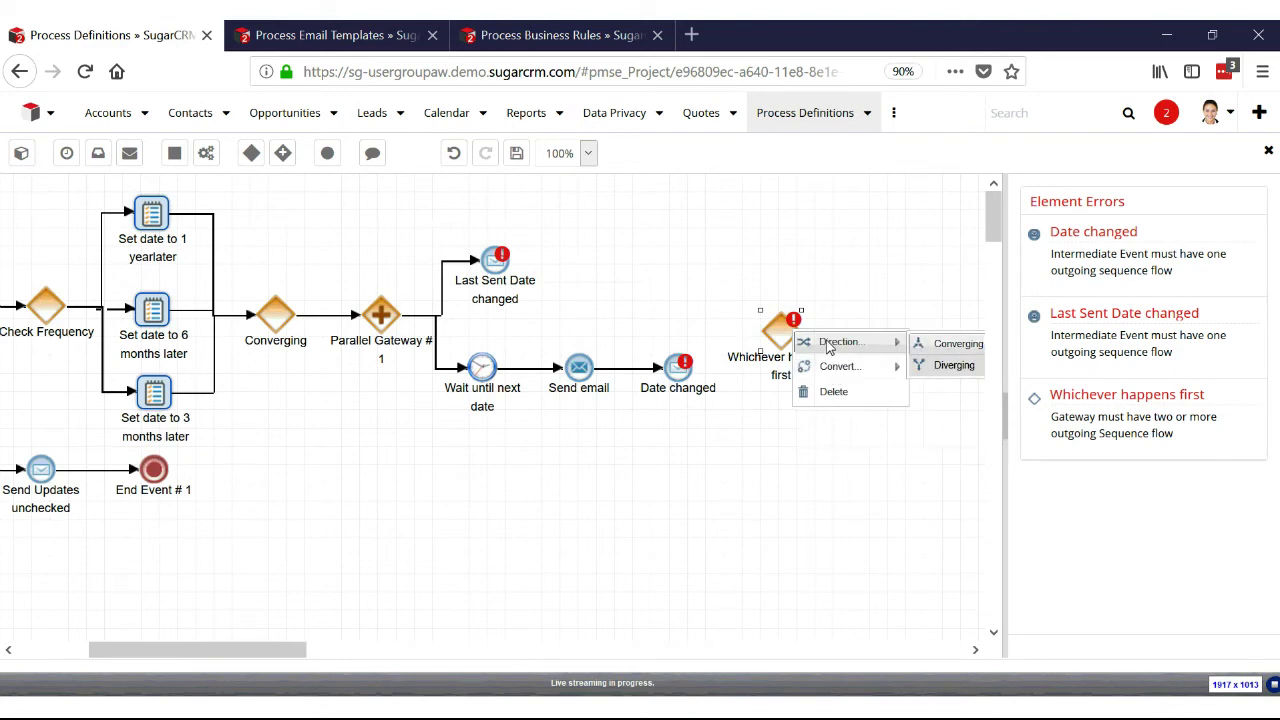
left_click(955, 345)
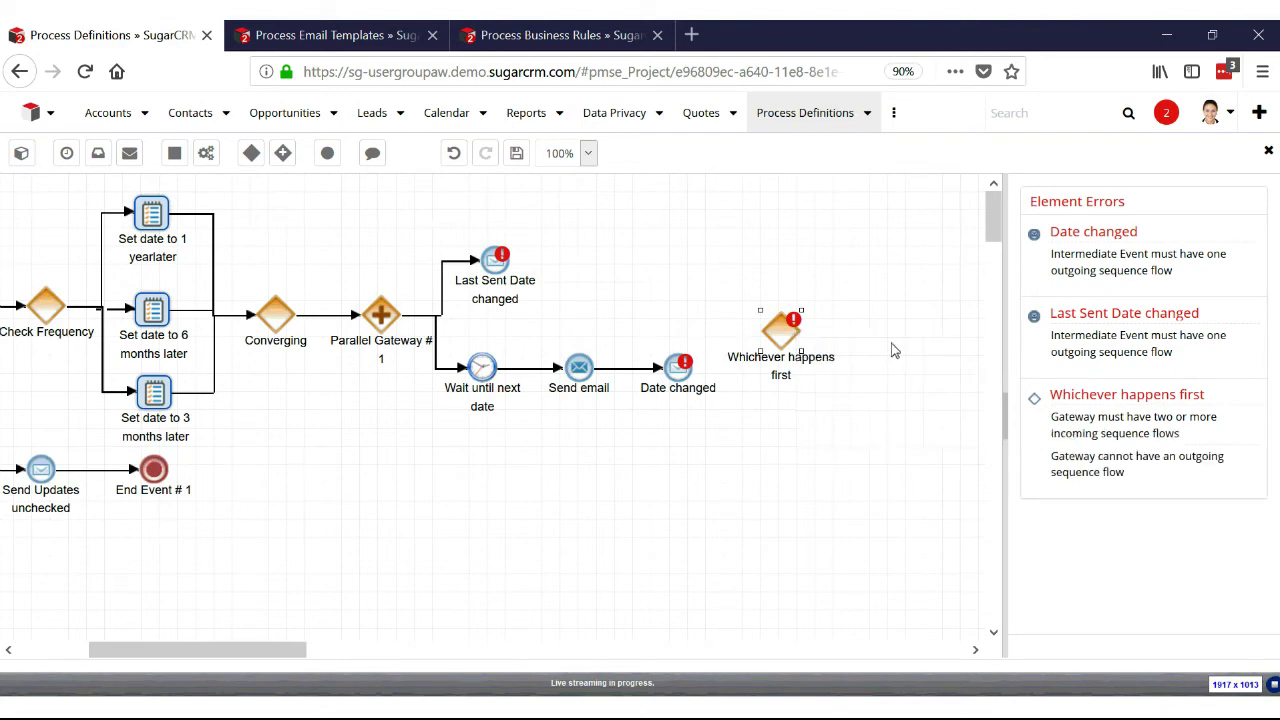
- Connect Date changed and Last Sent Date changed to Whichever happens first and that gateway back to Check Frequency, saving the process definition
left_click_drag(697, 372, 773, 330)
left_click_drag(515, 262, 772, 327)
left_click_drag(310, 655, 268, 656)
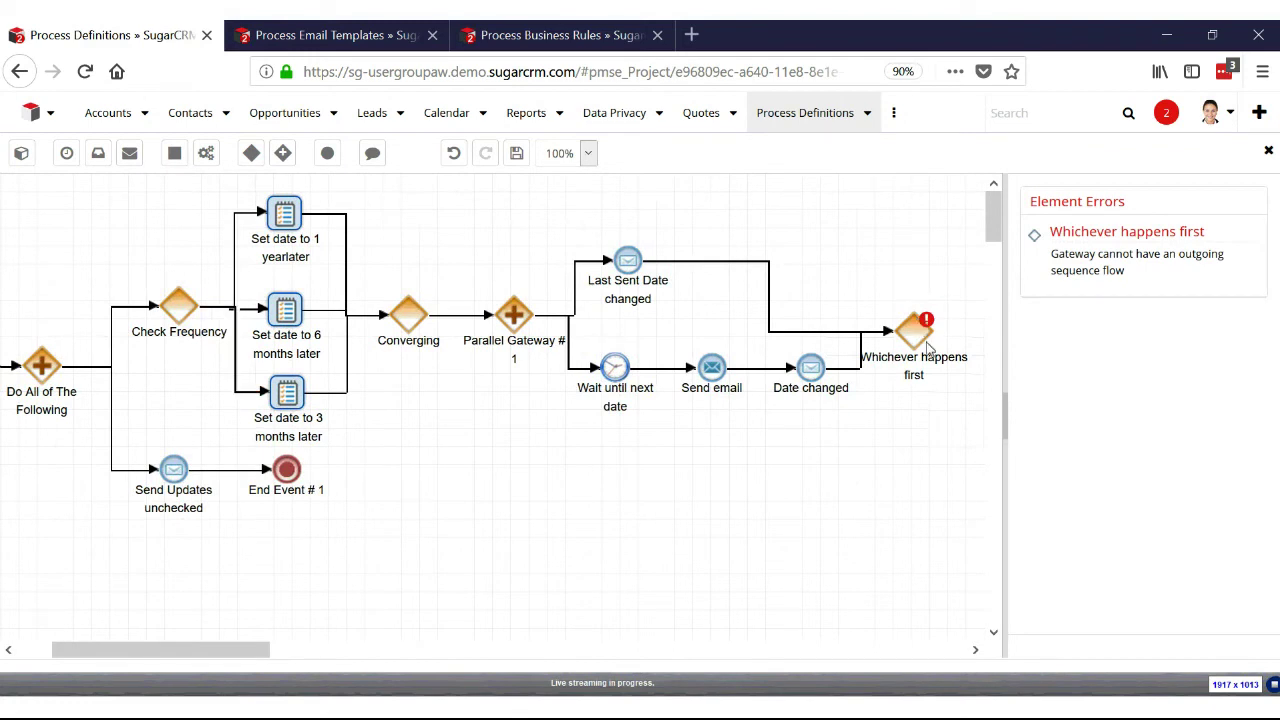
left_click_drag(922, 328, 183, 303)
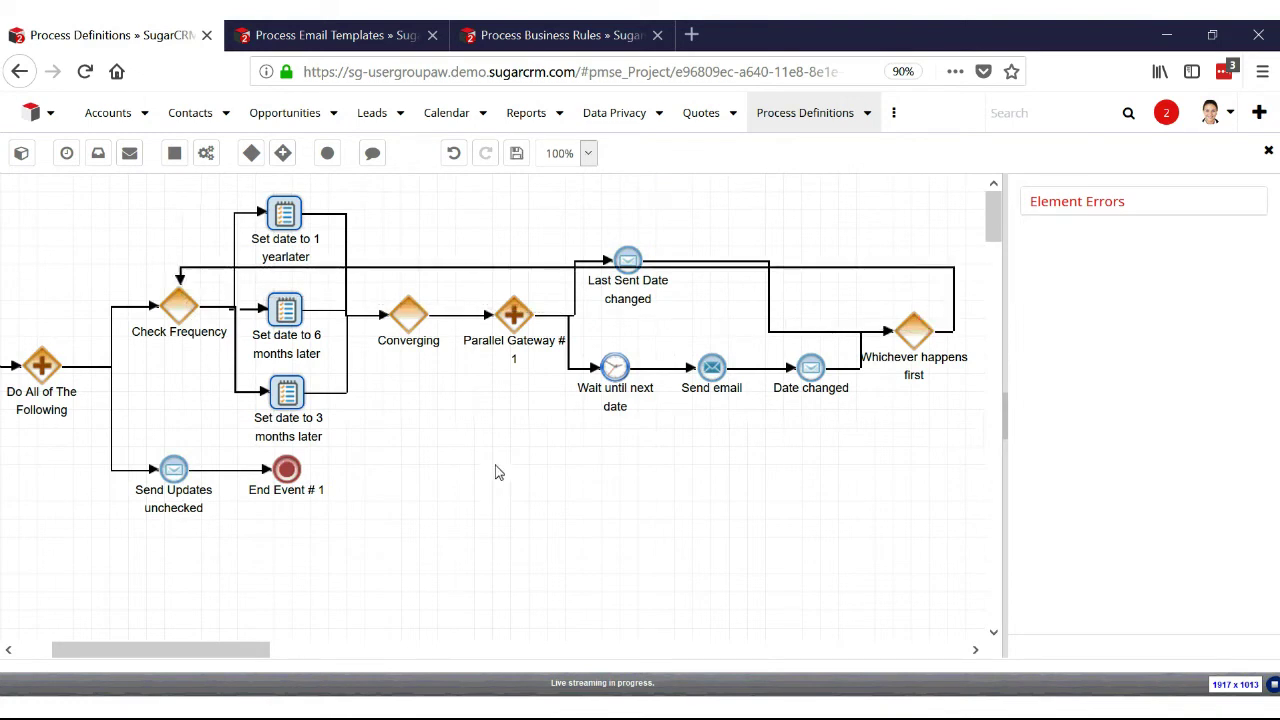
left_click(516, 153)
- Switch to the Presentation Manager XD window in Chrome
left_click(1272, 688)
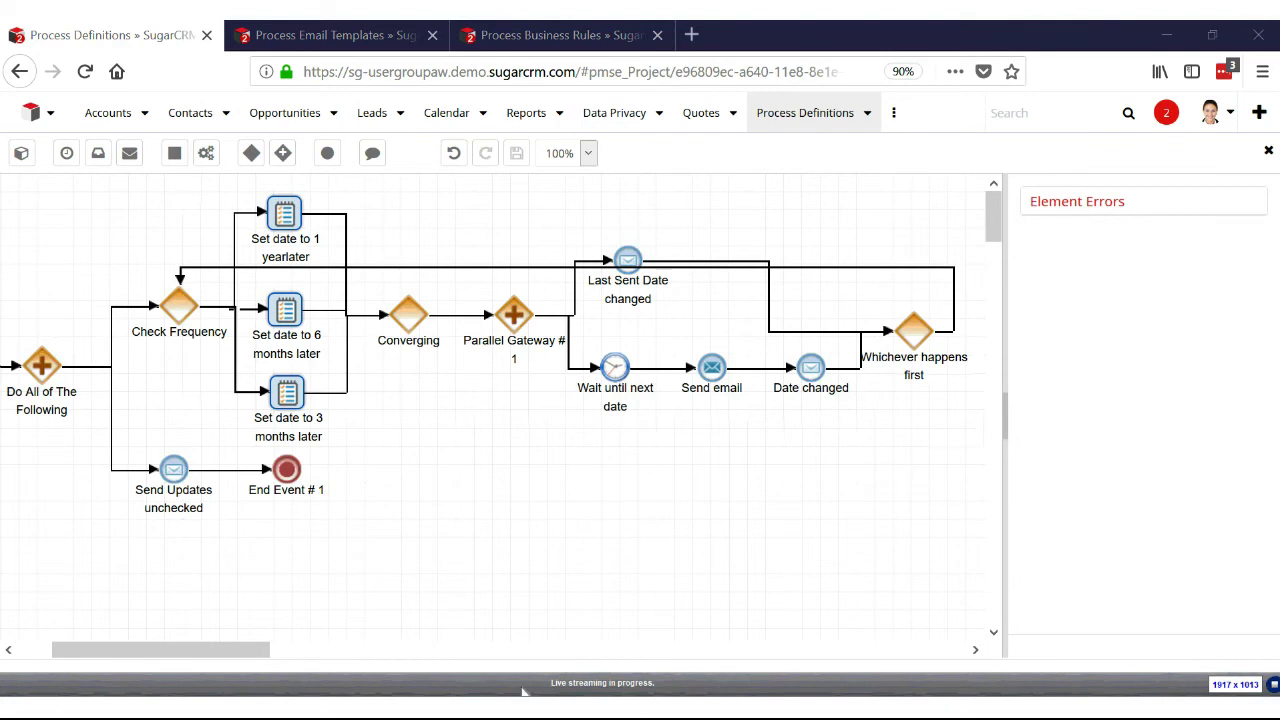
mouse_move(425, 708)
left_click(426, 630)
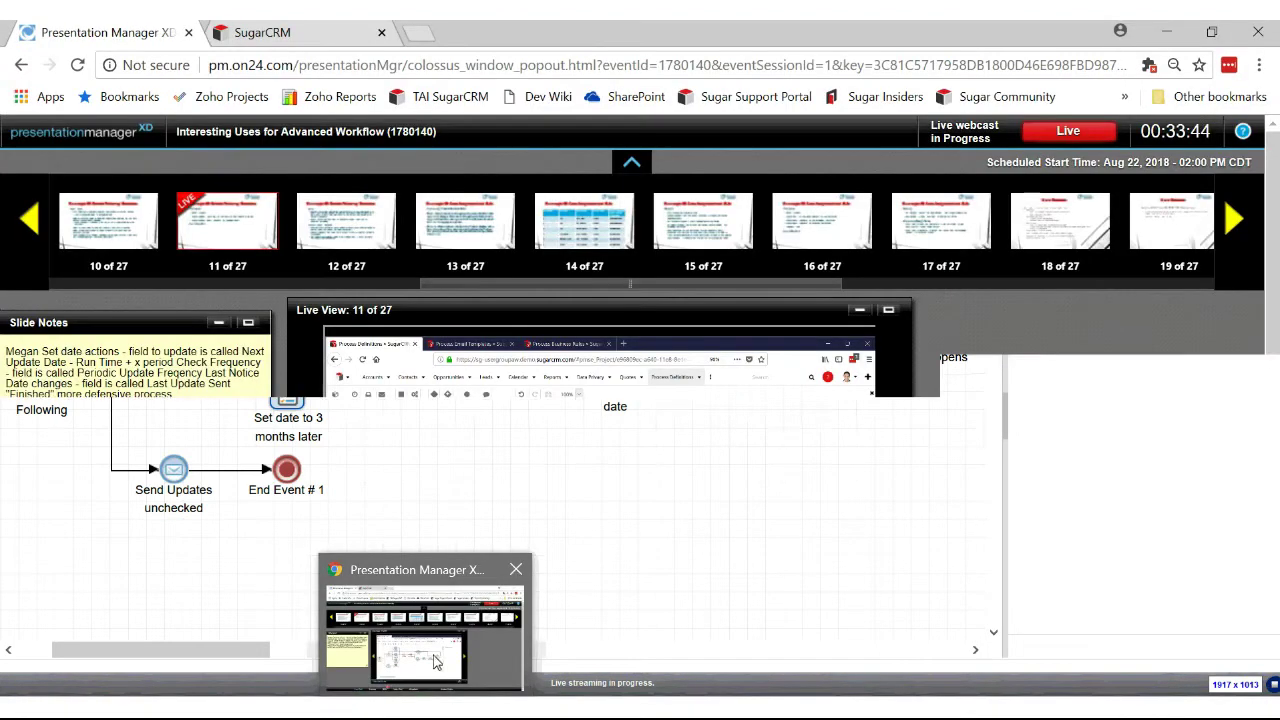